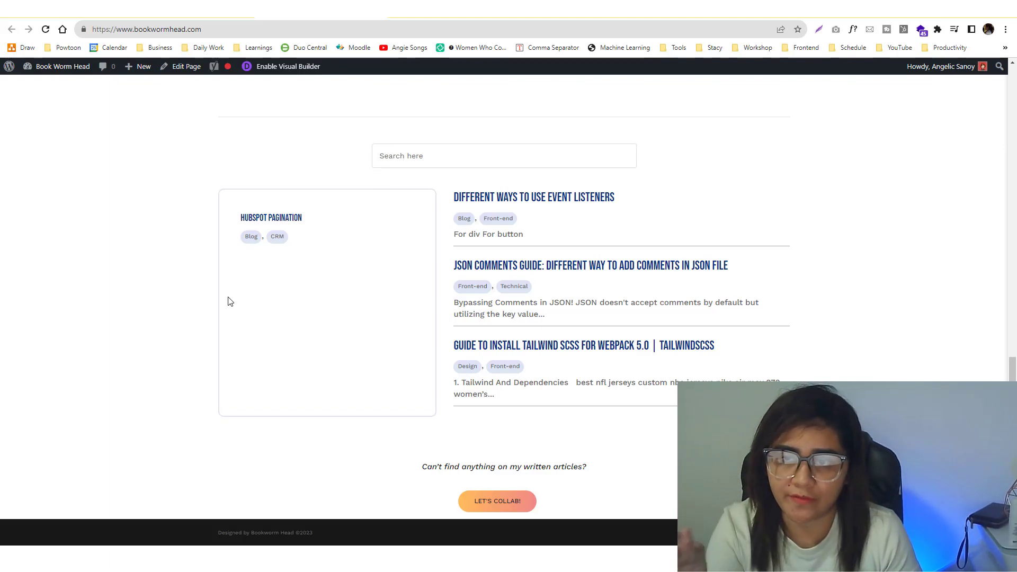
scroll(230, 302, "up", 10)
scroll(230, 302, "down", 5)
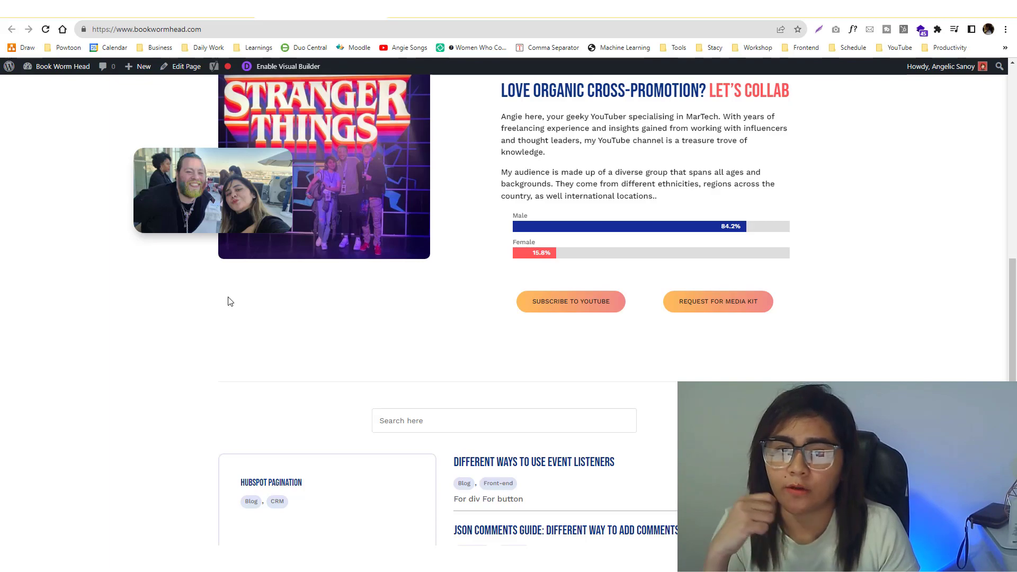
scroll(231, 301, "up", 5)
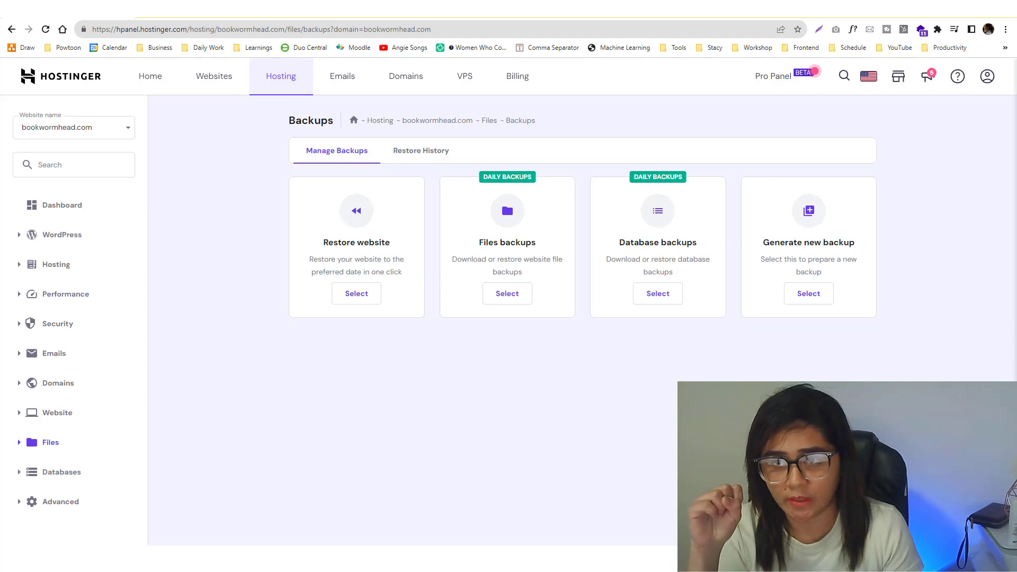
Switch to the Hostinger panel and open the file manager for the files of bookwormhead.com only.
left_click(71, 443)
scroll(103, 374, "down", 2)
left_click(103, 374)
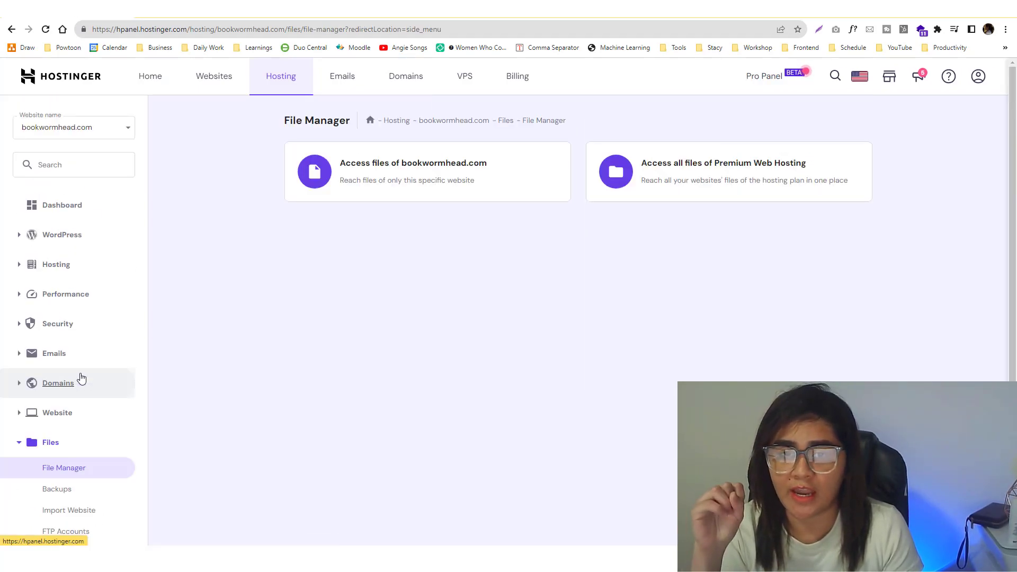
left_click(391, 183)
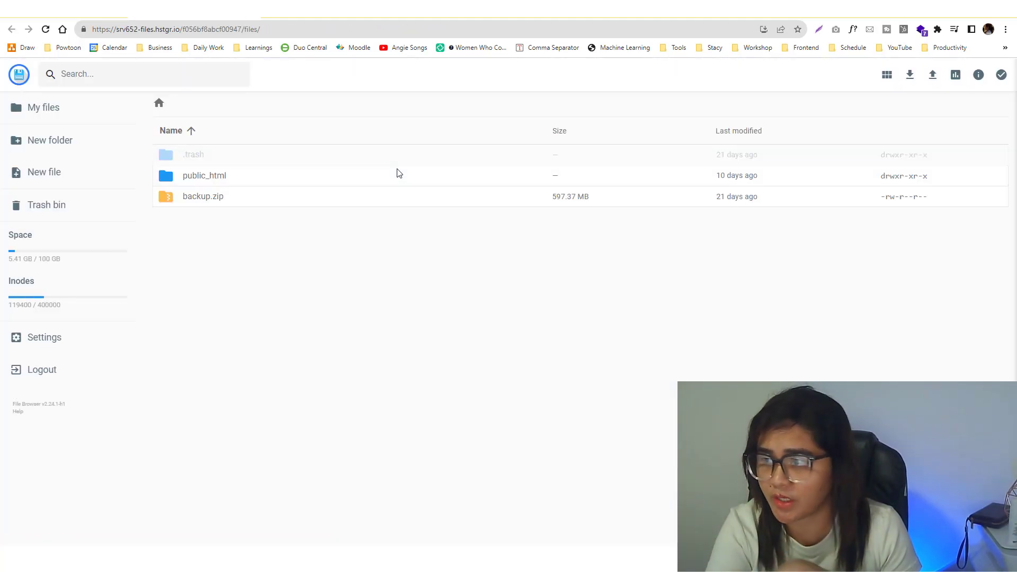
Open the public_html folder of the website in the file manager.
left_click(291, 178)
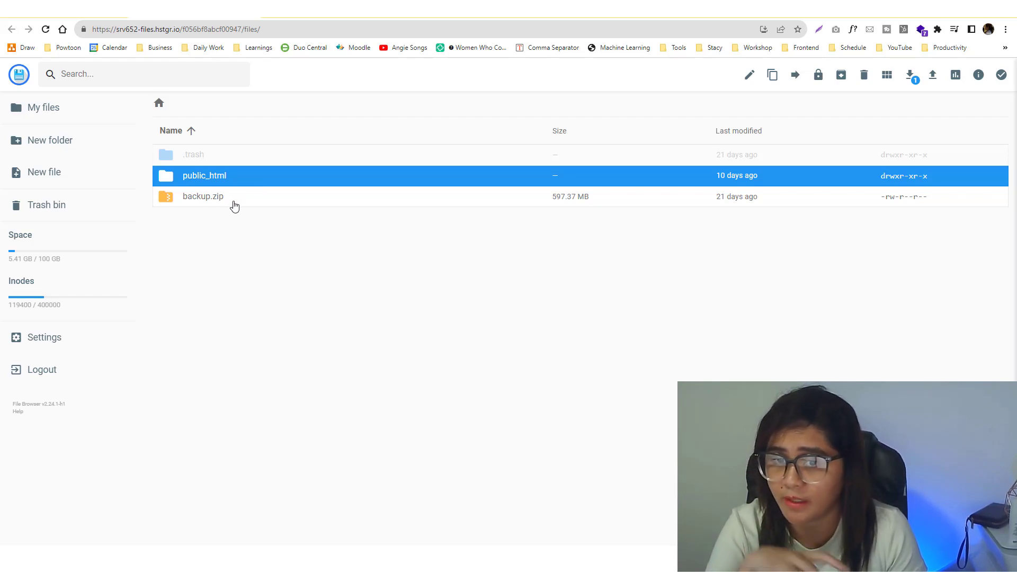
right_click(246, 183)
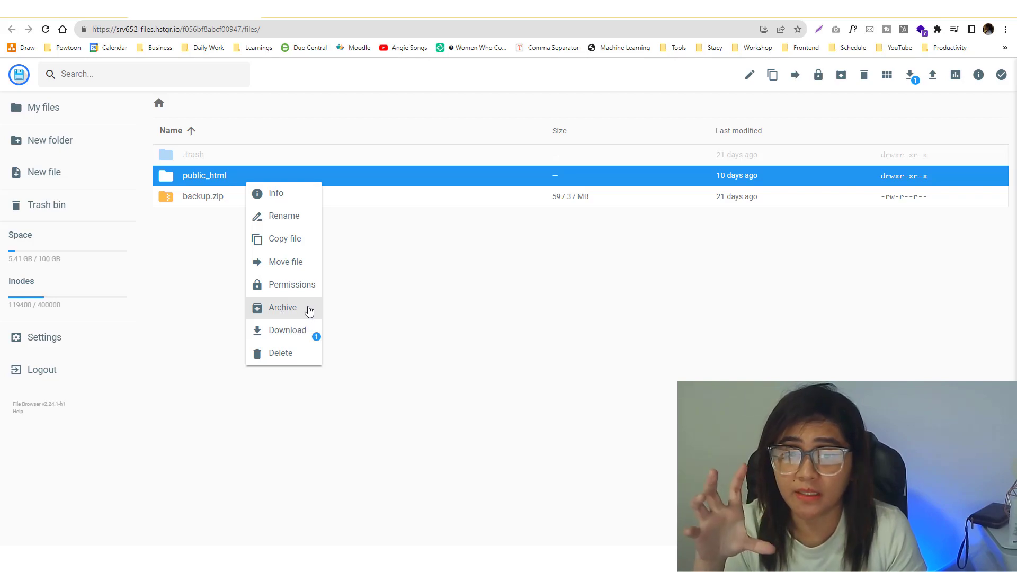
left_click(359, 307)
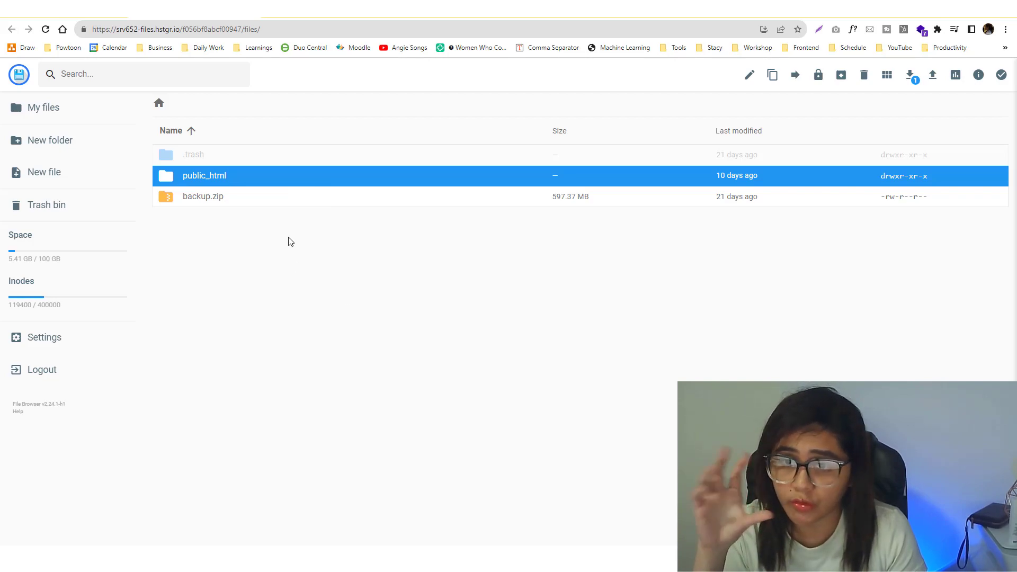
double_click(262, 179)
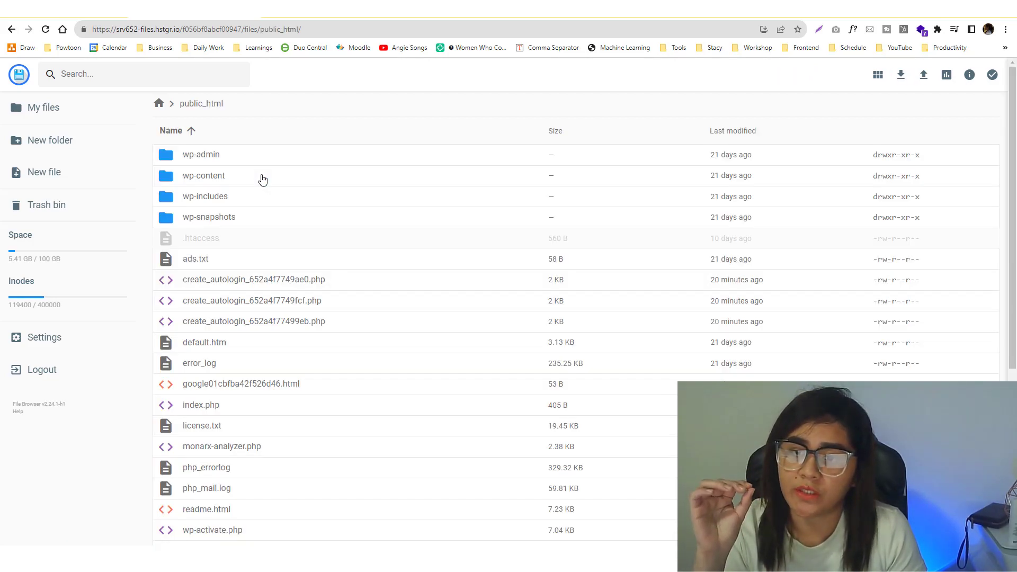
left_click(216, 183)
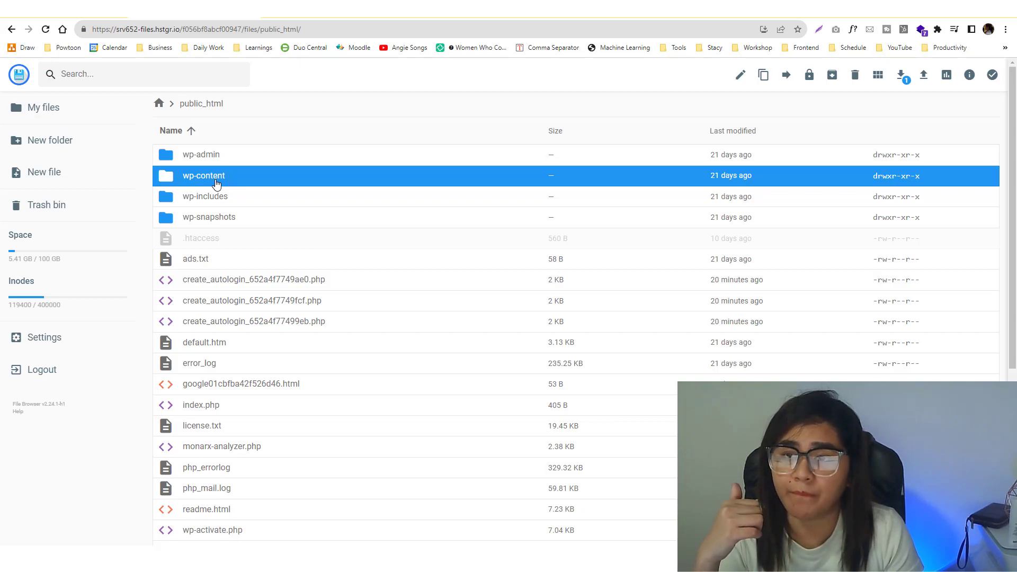
left_click(159, 104)
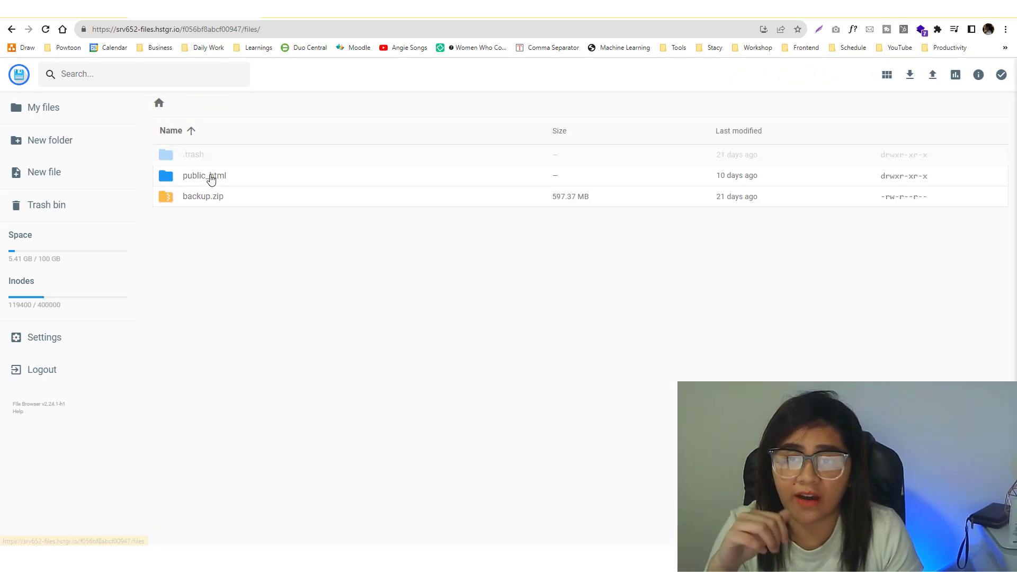
double_click(209, 180)
Delete the three create_autologin PHP files from the public_html folder.
scroll(255, 359, "down", 5)
scroll(259, 372, "up", 5)
scroll(267, 426, "down", 5)
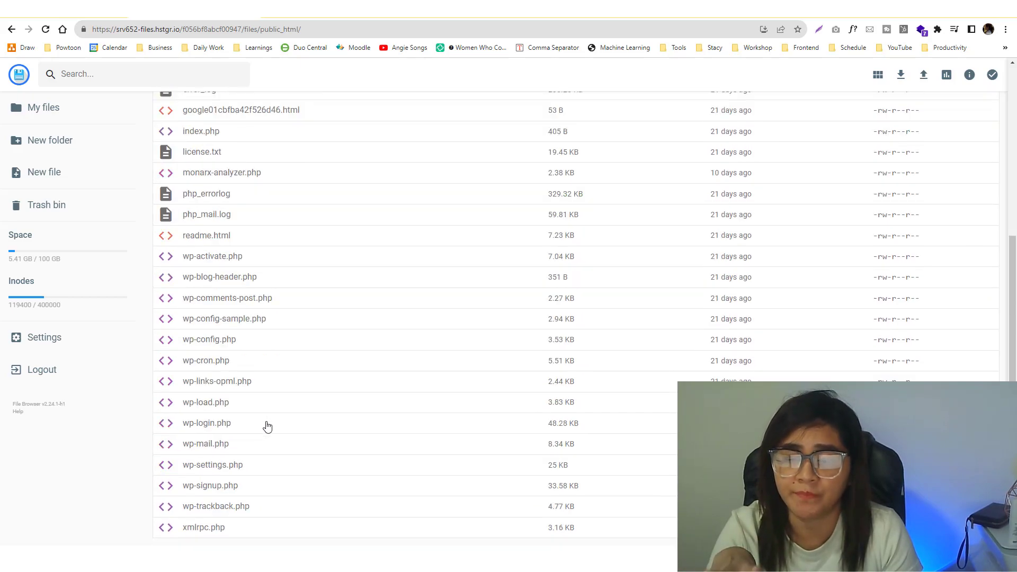
scroll(267, 427, "up", 5)
left_click(276, 280)
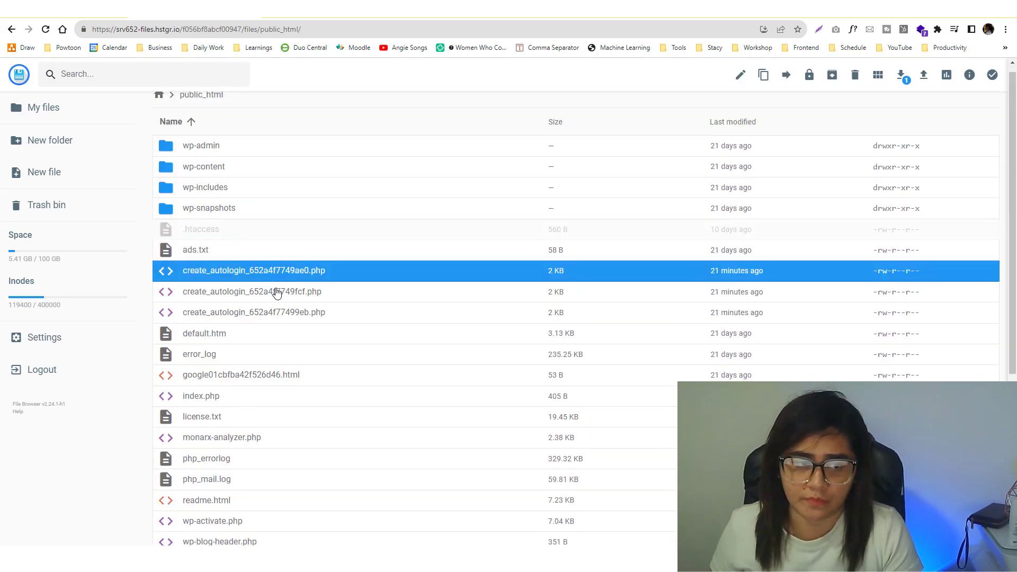
left_click(276, 293, "ctrl")
left_click(281, 312, "ctrl")
right_click(271, 292)
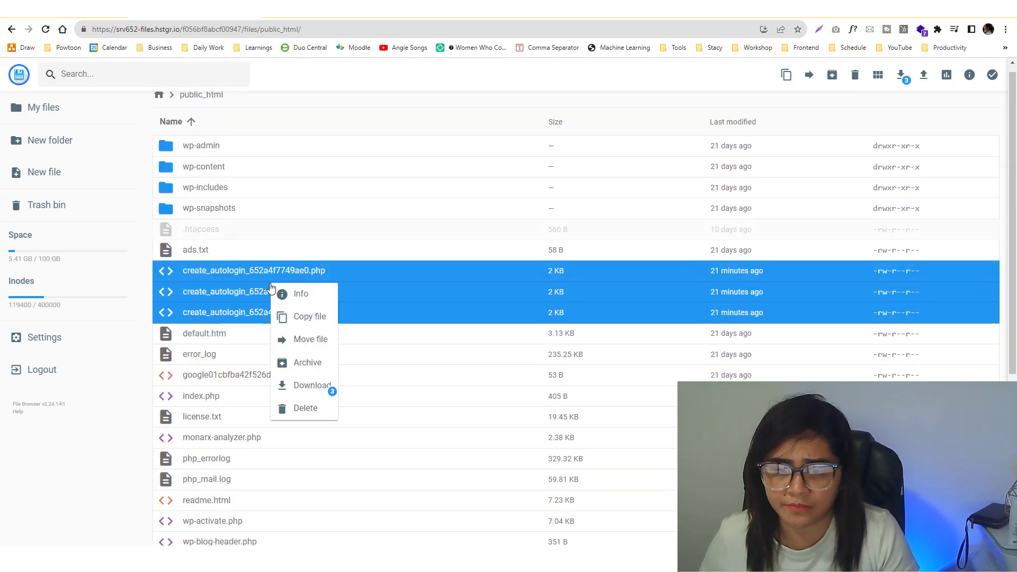
left_click(298, 417)
left_click(578, 324)
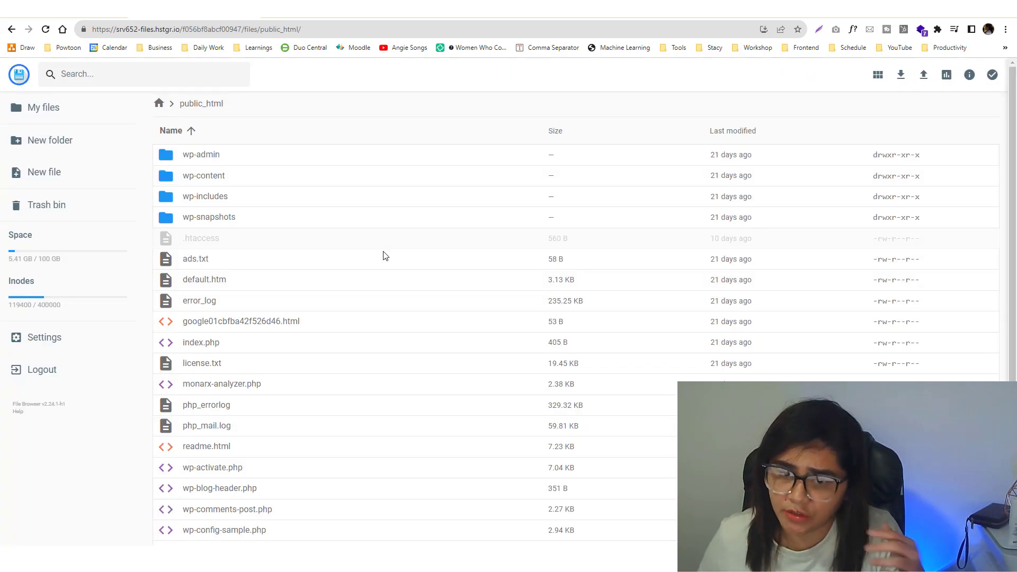
Examine the injected spam links under the "Tailwind and Dependencies" heading of the live Tailwind SCSS article.
scroll(385, 256, "down", 4)
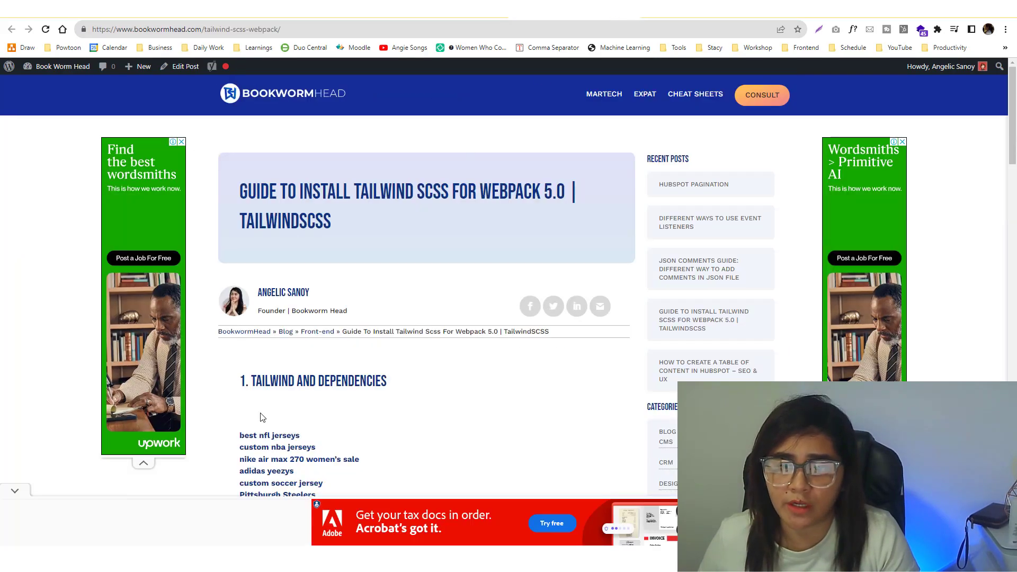
scroll(272, 371, "down", 5)
left_click_drag(237, 168, 398, 335)
left_click(412, 324)
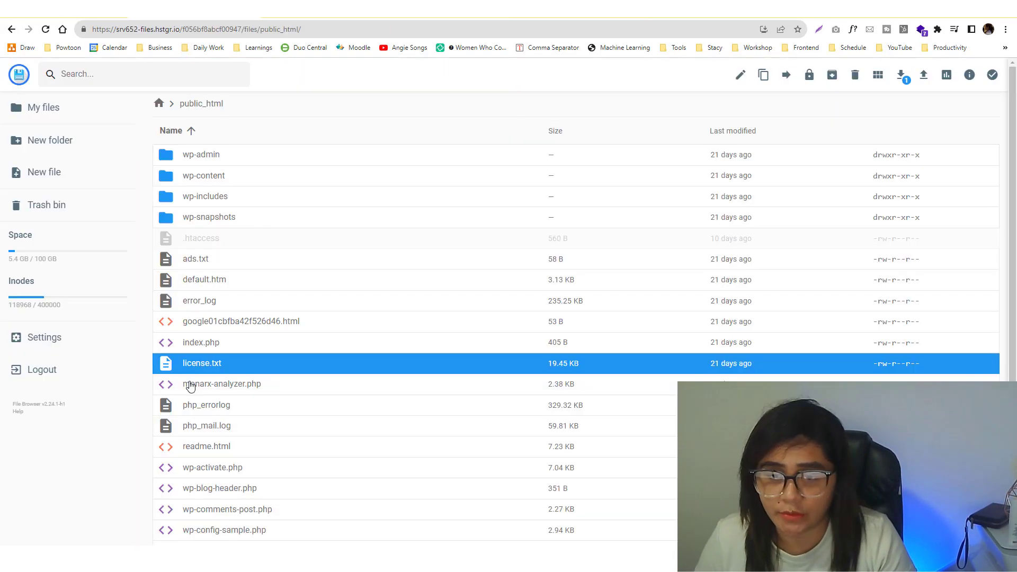
Delete monarx-analyzer.php from the public_html folder and check the remaining files.
right_click(192, 383)
scroll(241, 503, "down", 4)
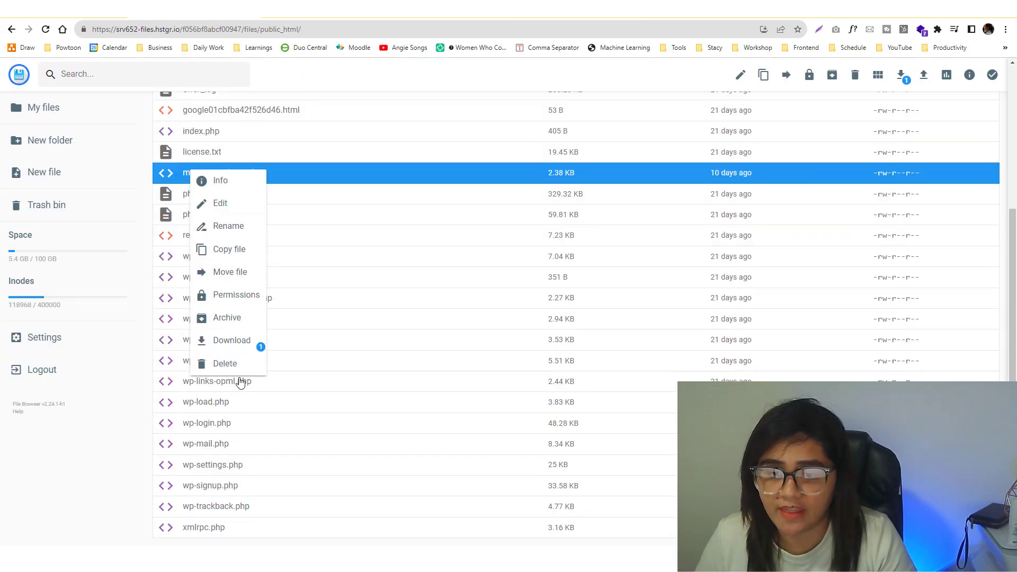
left_click(237, 363)
left_click(565, 327)
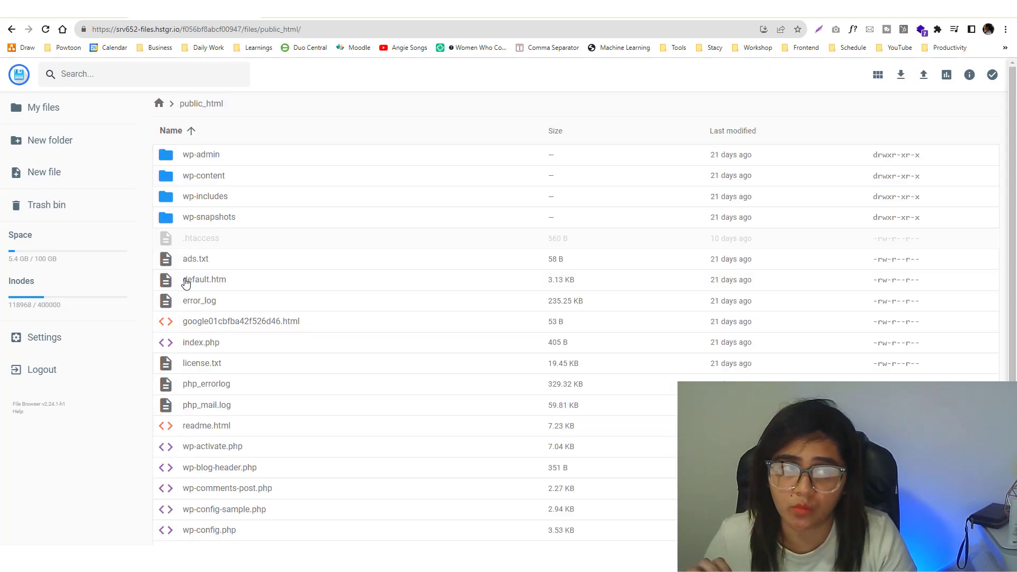
scroll(226, 375, "down", 4)
scroll(230, 376, "up", 4)
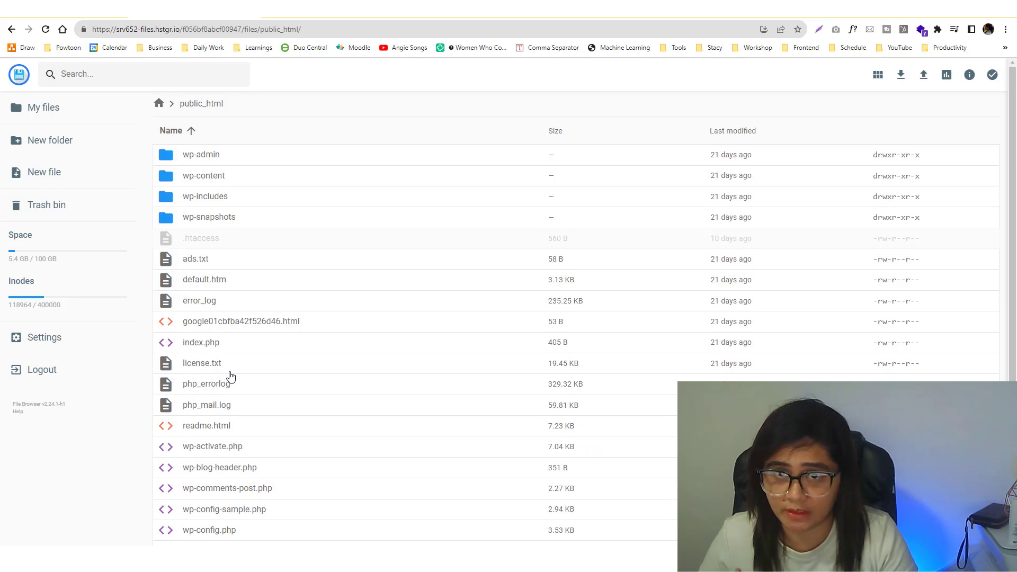
Switch back to the Hostinger panel and review the WordPress overview page of bookwormhead.com.
left_click(80, 9)
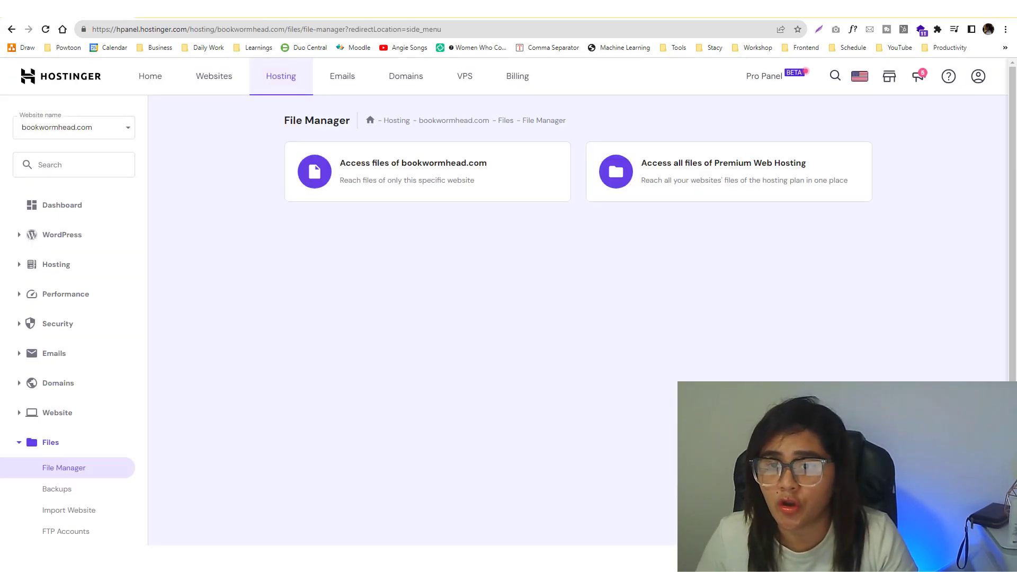
left_click(62, 233)
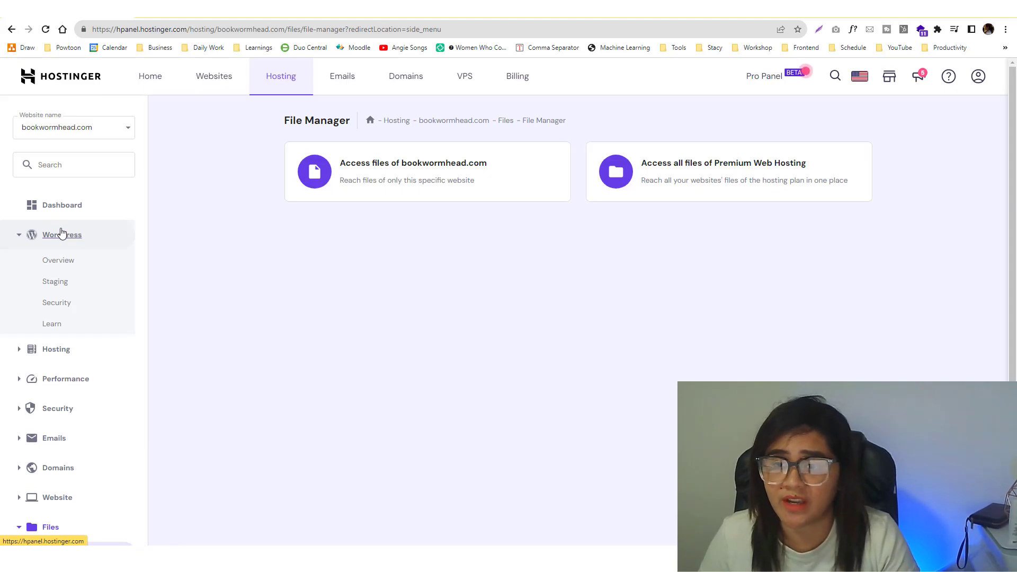
left_click(72, 262)
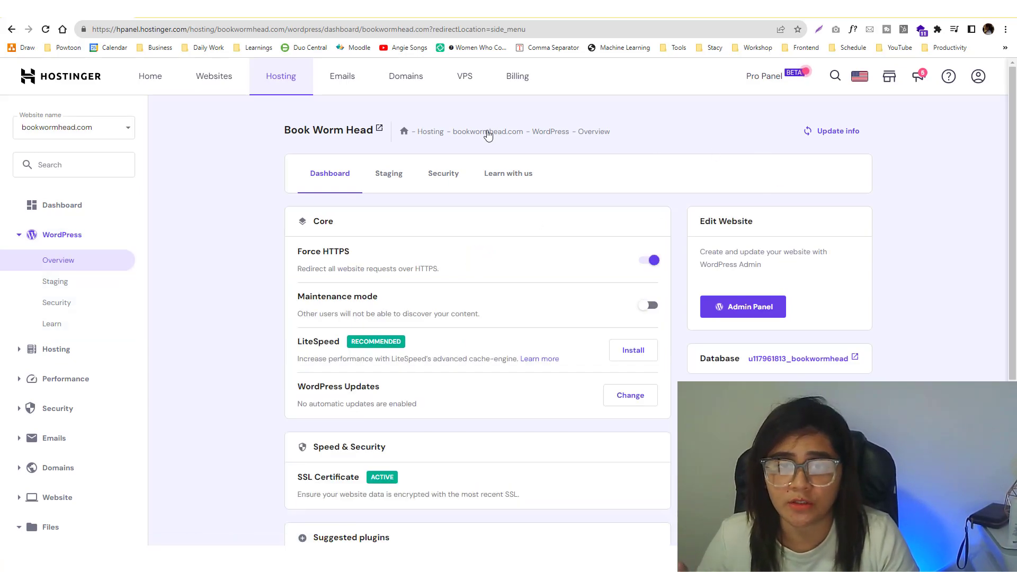
scroll(415, 240, "down", 5)
scroll(371, 238, "up", 5)
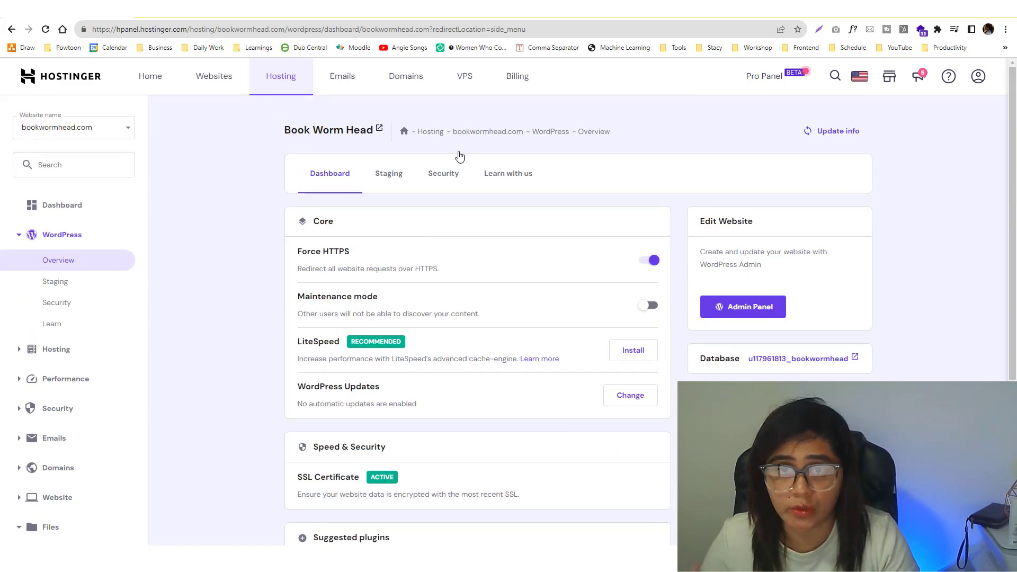
scroll(130, 277, "down", 5)
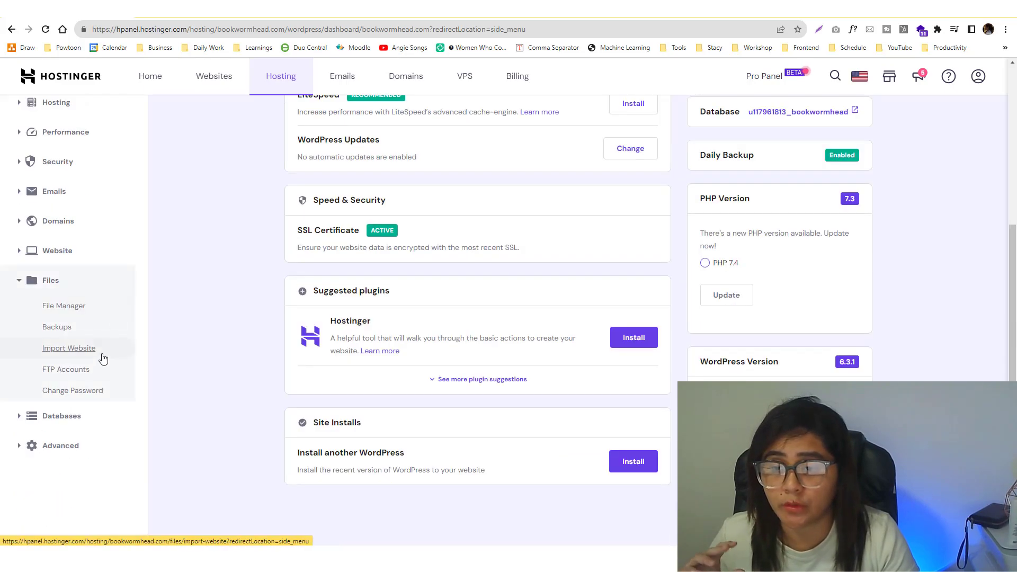
Reopen the file manager for bookwormhead.com and enter its public_html folder.
left_click(62, 306)
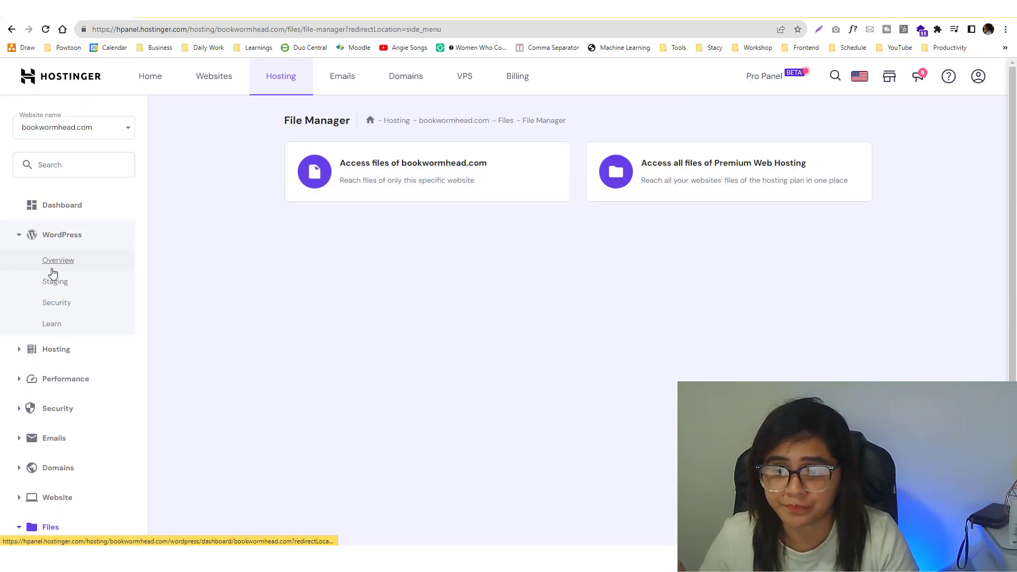
scroll(74, 345, "down", 3)
left_click(62, 379)
left_click(383, 169)
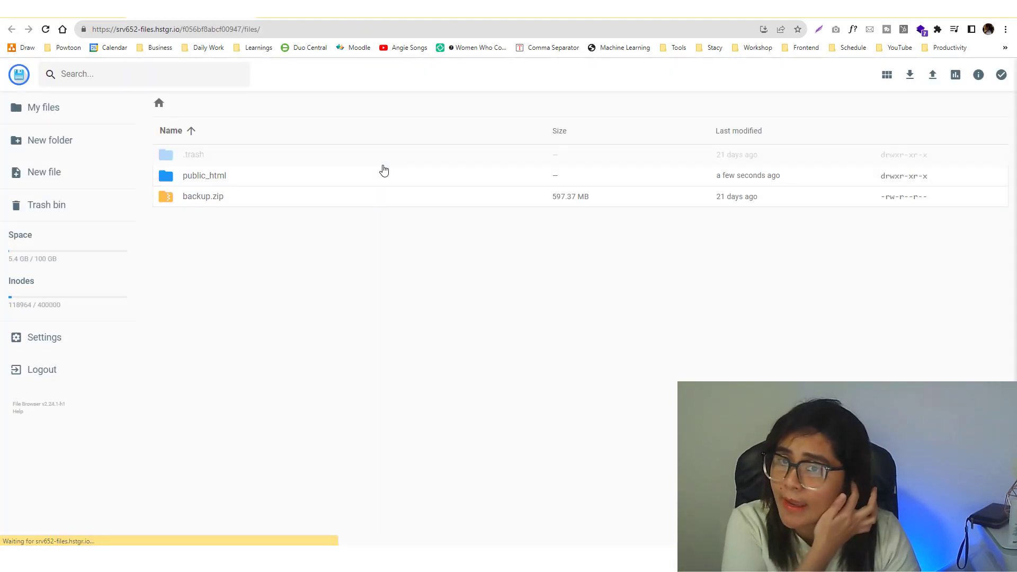
double_click(216, 181)
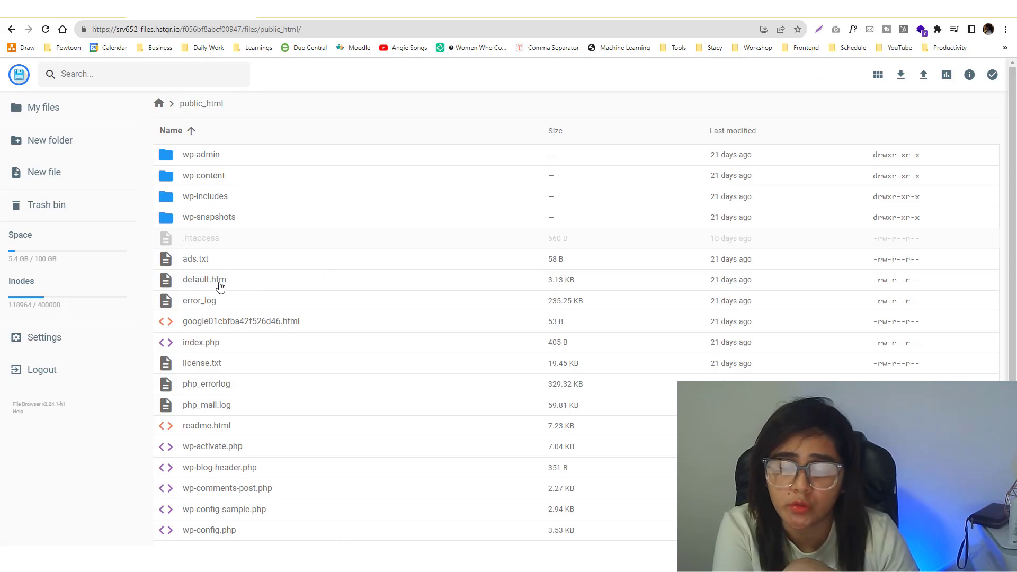
Examine the public_html contents, including ads.txt, the Google verification HTML file, the wp-includes folder and the file actions available for wp-content.
scroll(292, 237, "down", 3)
scroll(292, 237, "up", 3)
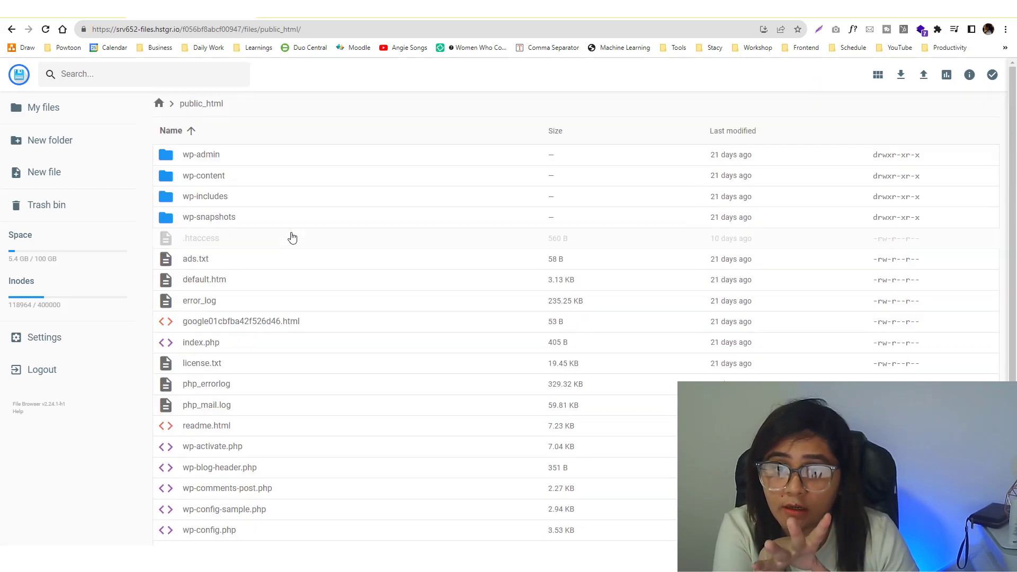
left_click(216, 265)
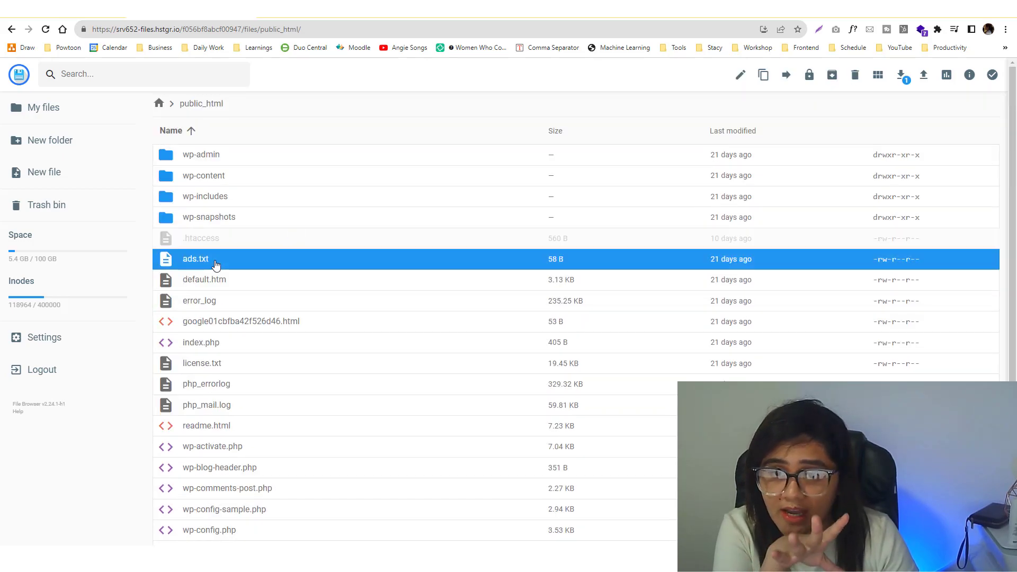
left_click(227, 328)
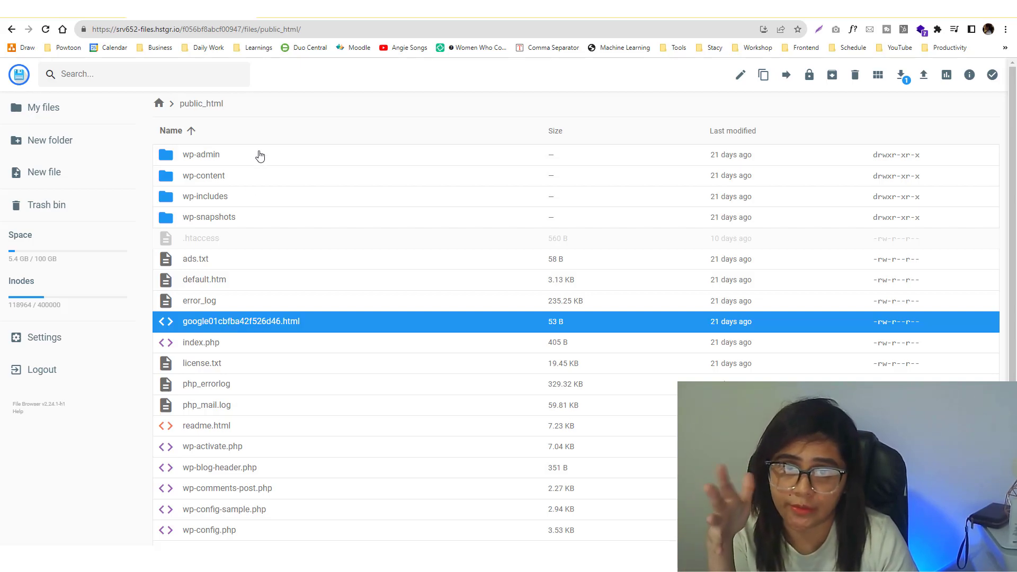
left_click(261, 180)
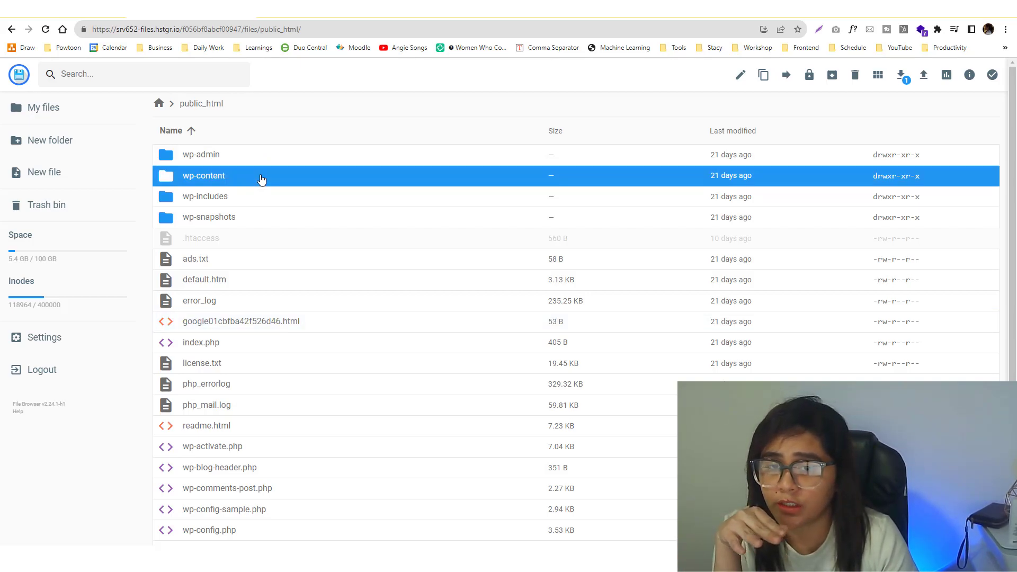
right_click(262, 180)
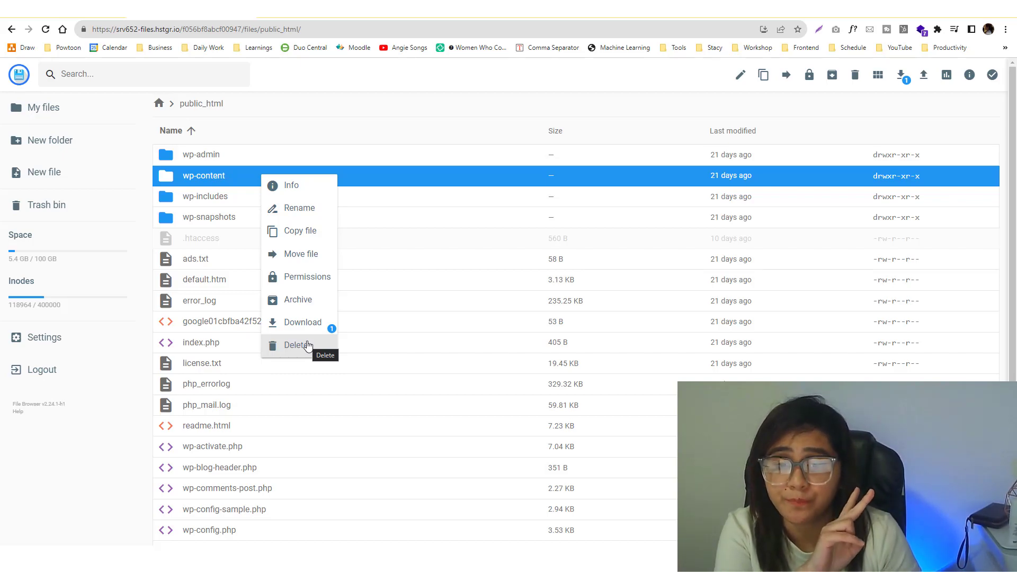
left_click(542, 180)
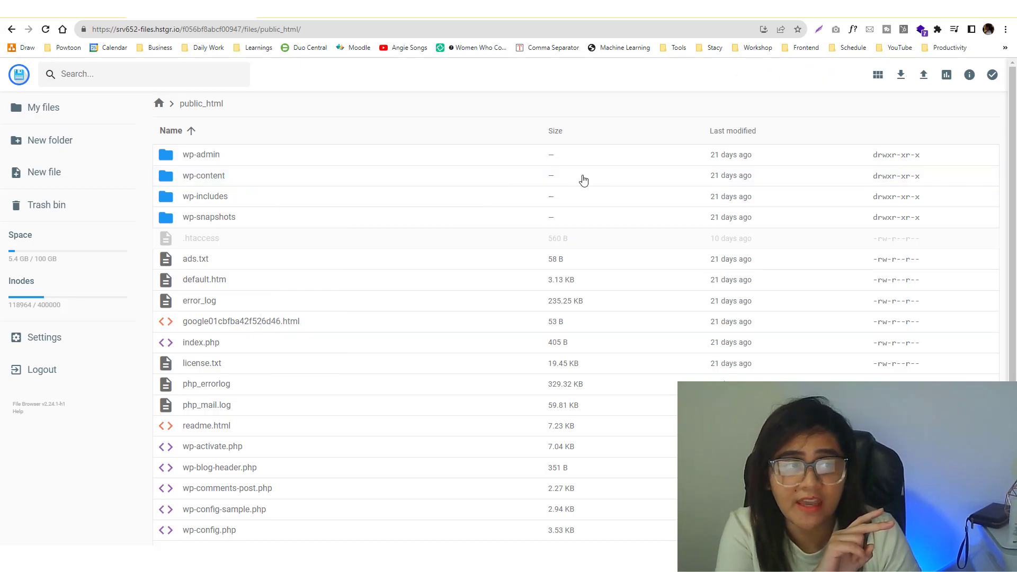
left_click(477, 176)
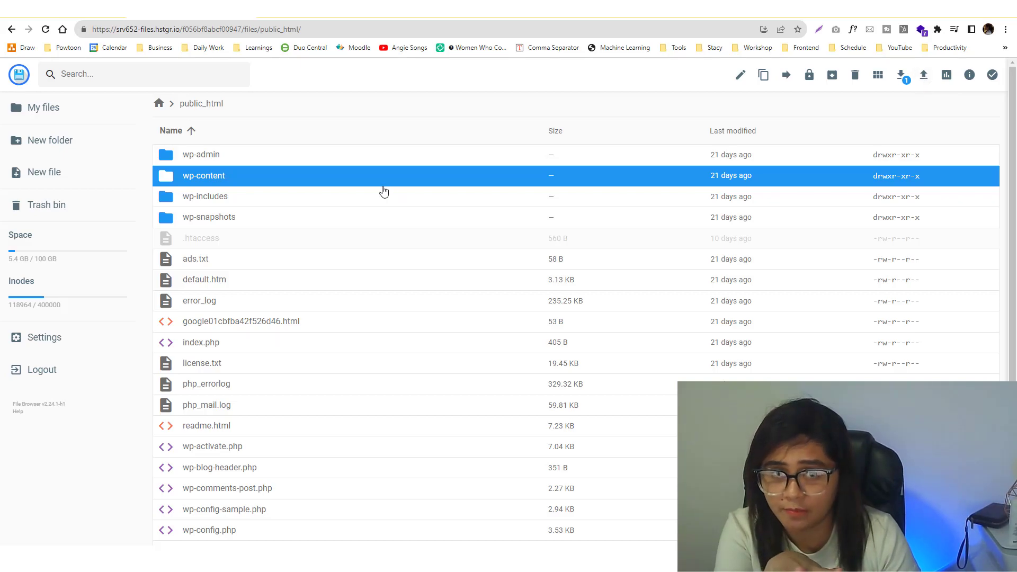
left_click(262, 192)
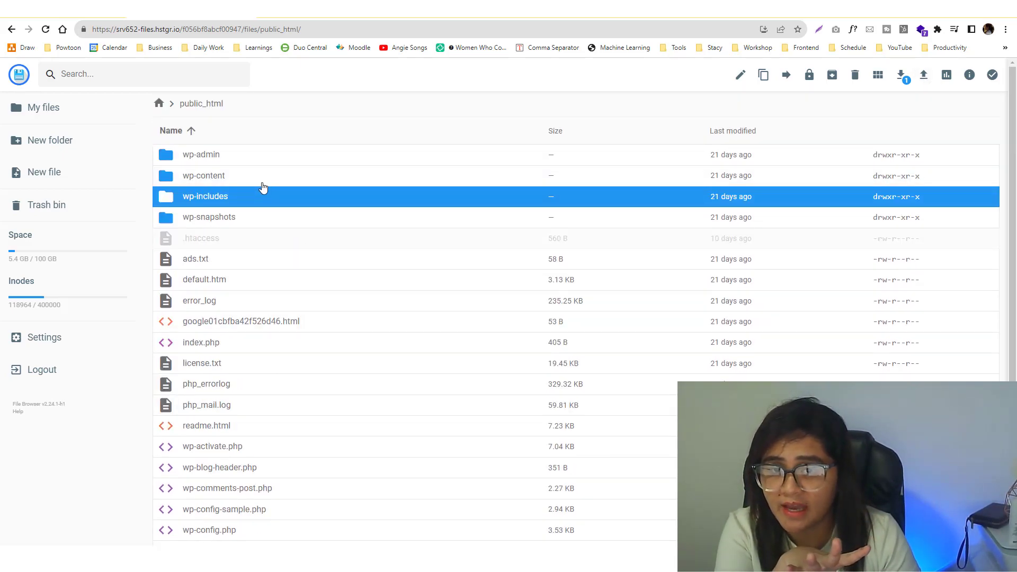
Look through the public_html files and locate wp-config.php beside wp-config-sample.php.
left_click(263, 184)
scroll(263, 263, "down", 3)
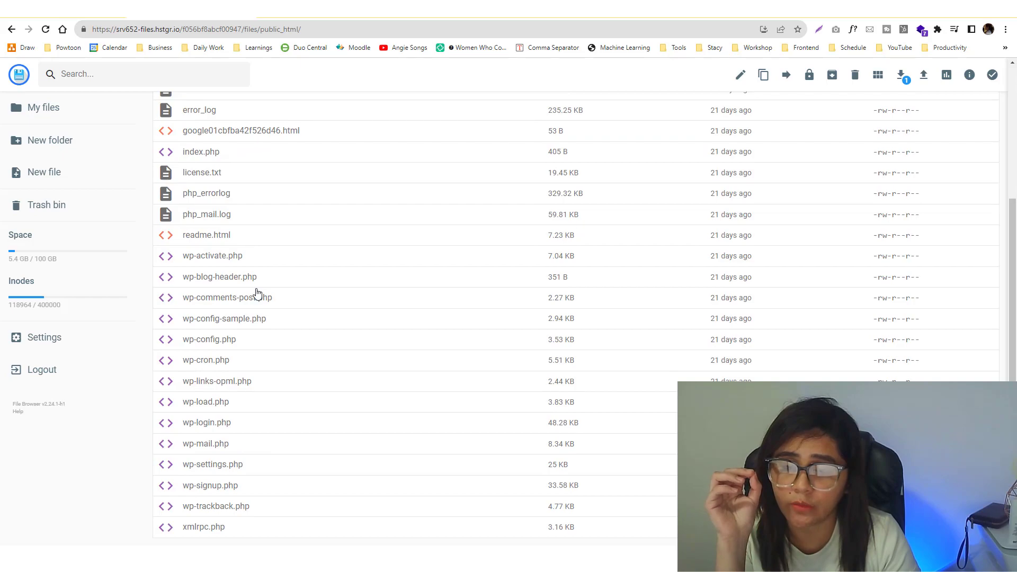
left_click(243, 324)
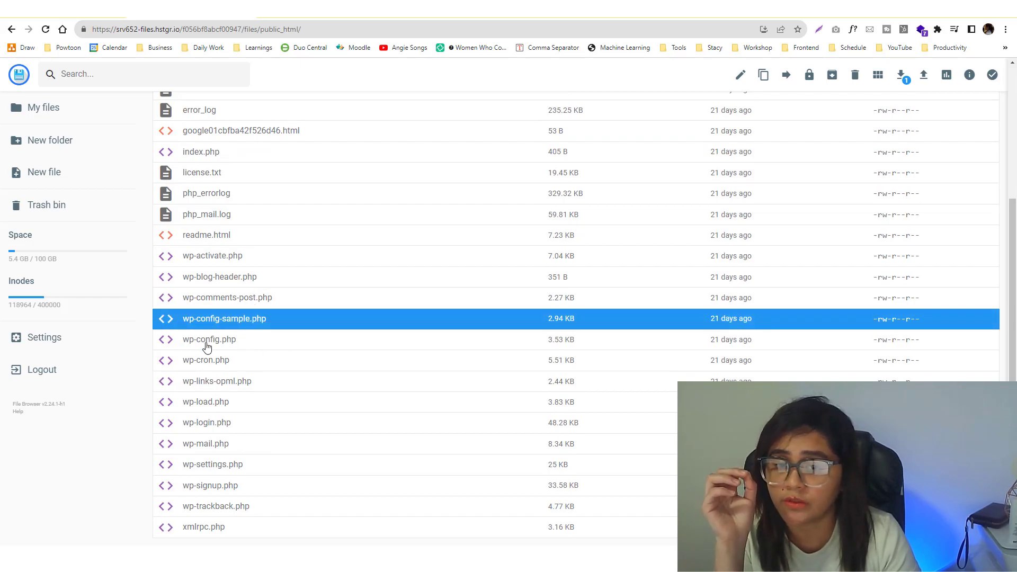
left_click(212, 341)
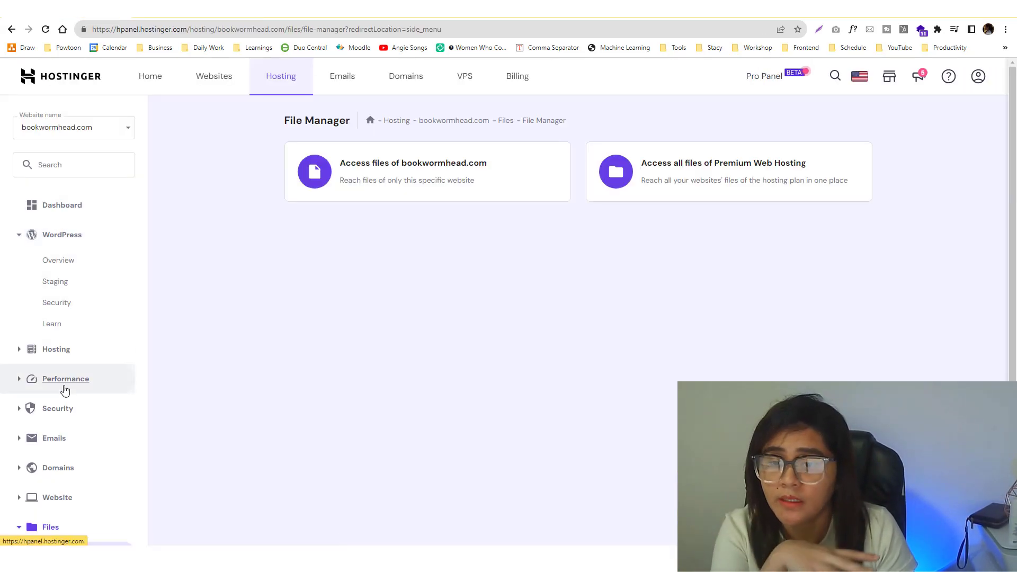
Switch to the Hostinger panel and review the MySQL databases and users on the database management page of bookwormhead.com.
scroll(65, 408, "down", 3)
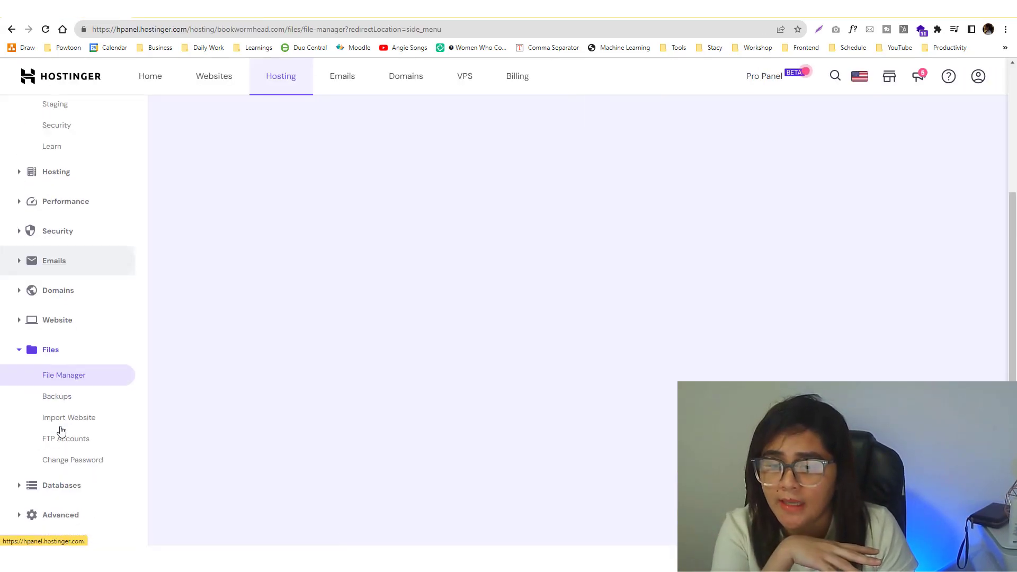
left_click(57, 484)
scroll(78, 445, "down", 1)
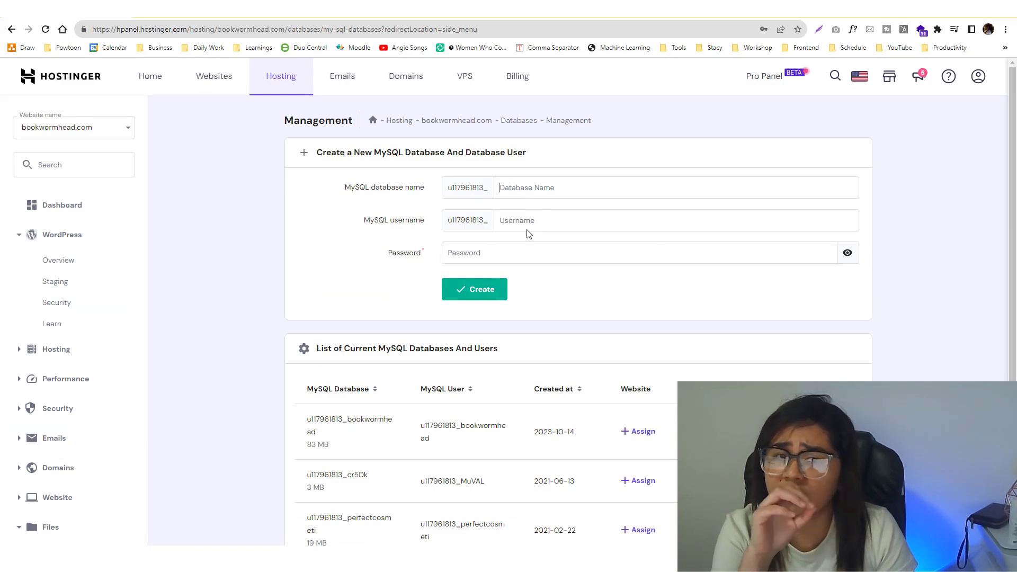
scroll(251, 223, "down", 5)
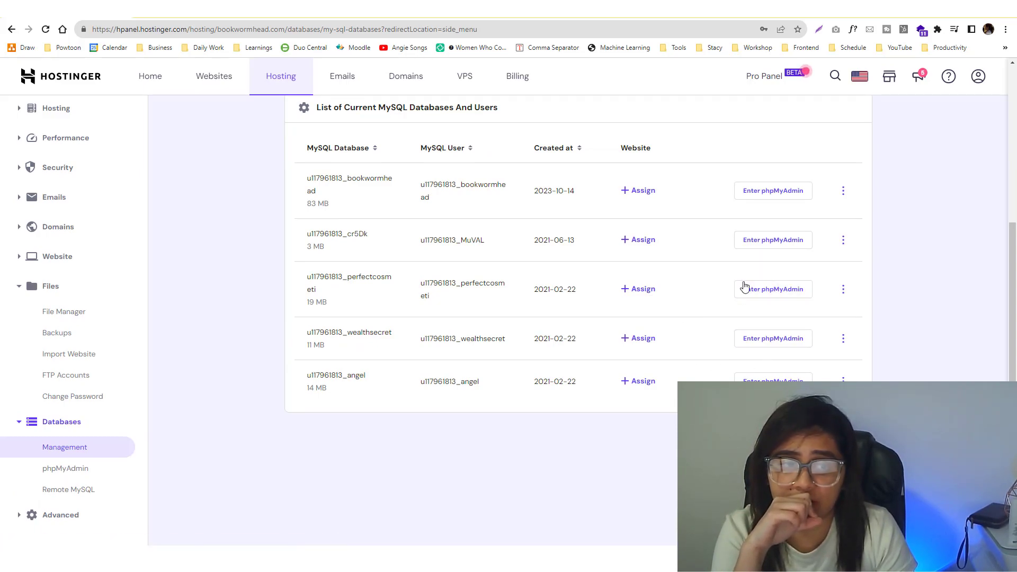
left_click(782, 240)
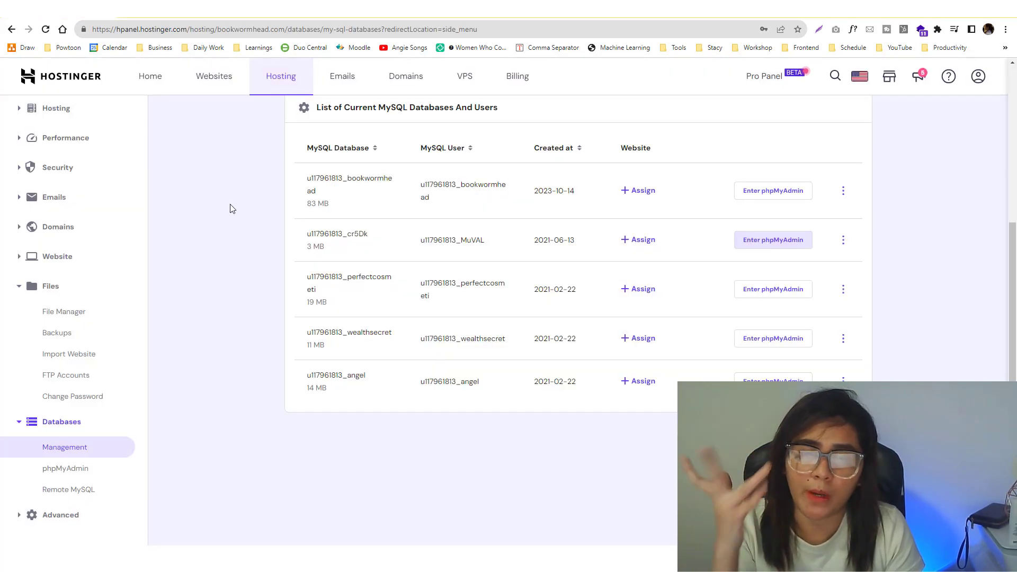
scroll(230, 208, "up", 5)
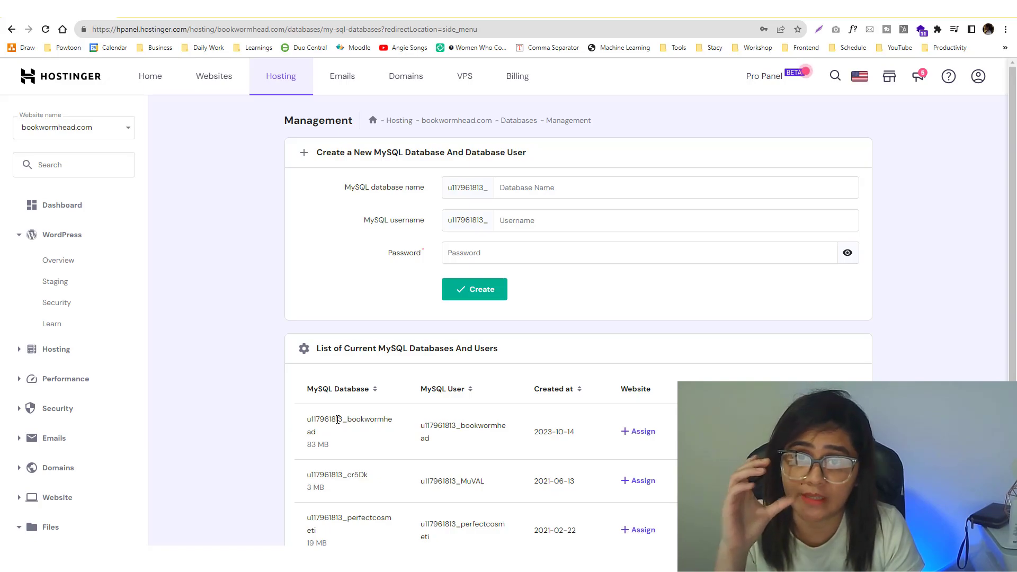
Open the bookwormhead database in phpMyAdmin and export it with the Quick method in SQL format.
left_click_drag(308, 422, 325, 432)
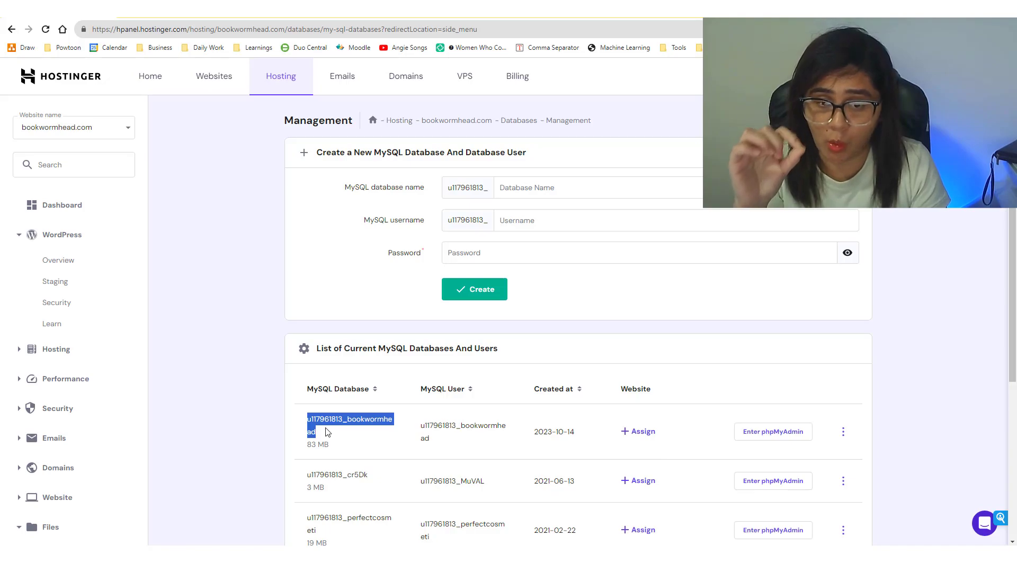
left_click(758, 438)
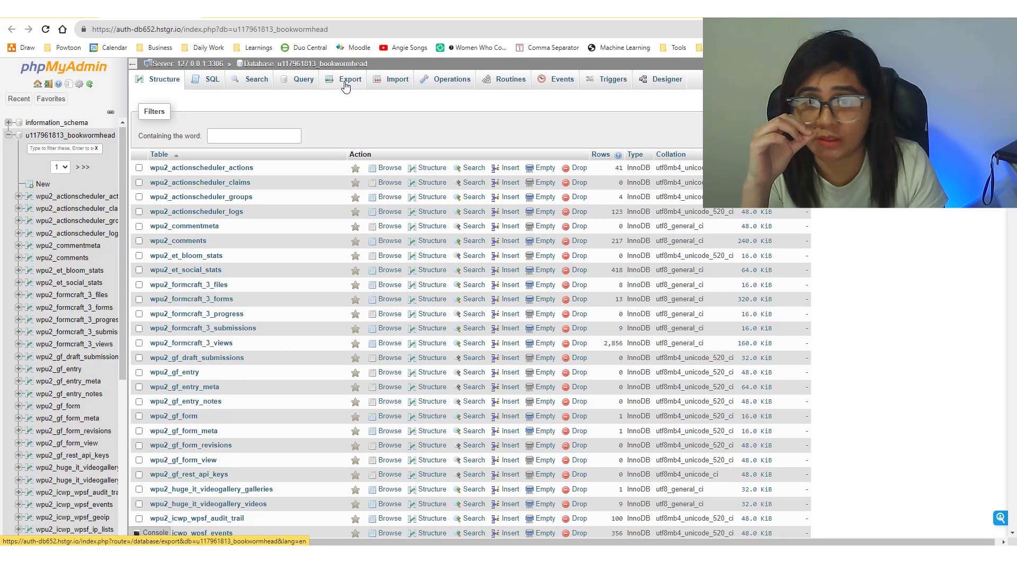
left_click(346, 87)
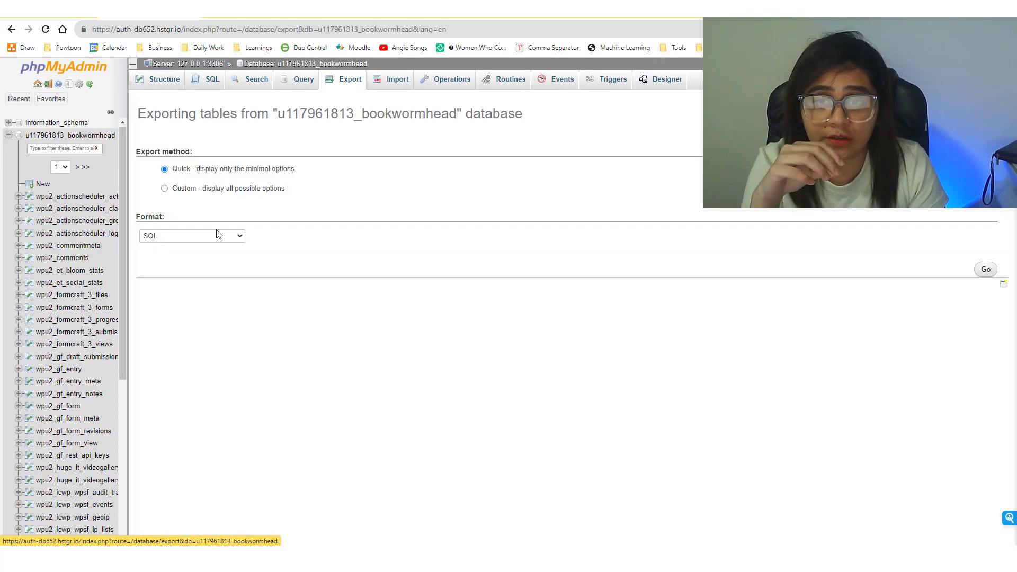
left_click(992, 273)
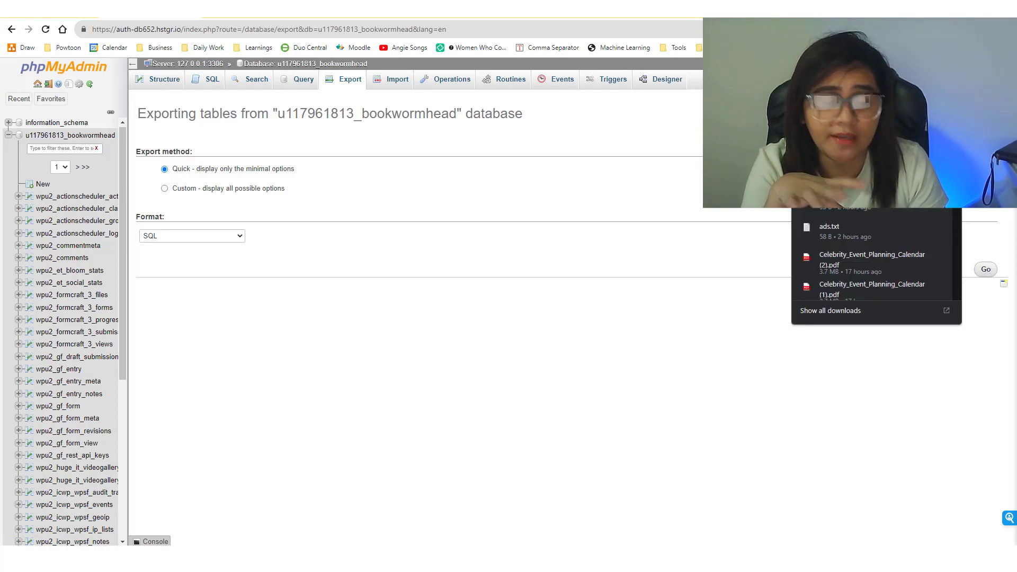
Open the cr5Dk database in phpMyAdmin and choose the exported bookwormhead (1) SQL file as the file to import.
left_click(55, 20)
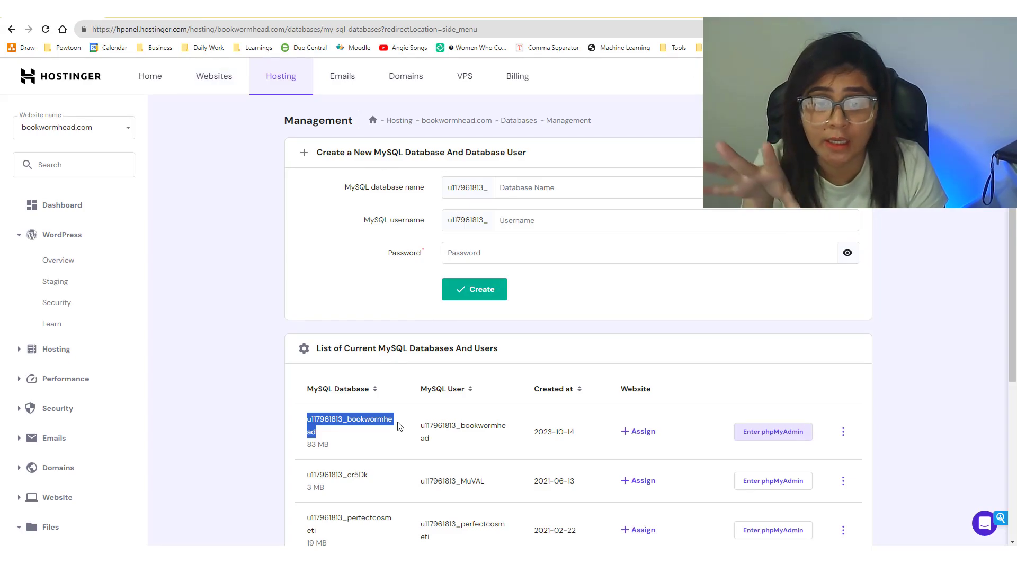
scroll(397, 424, "down", 5)
left_click(773, 240)
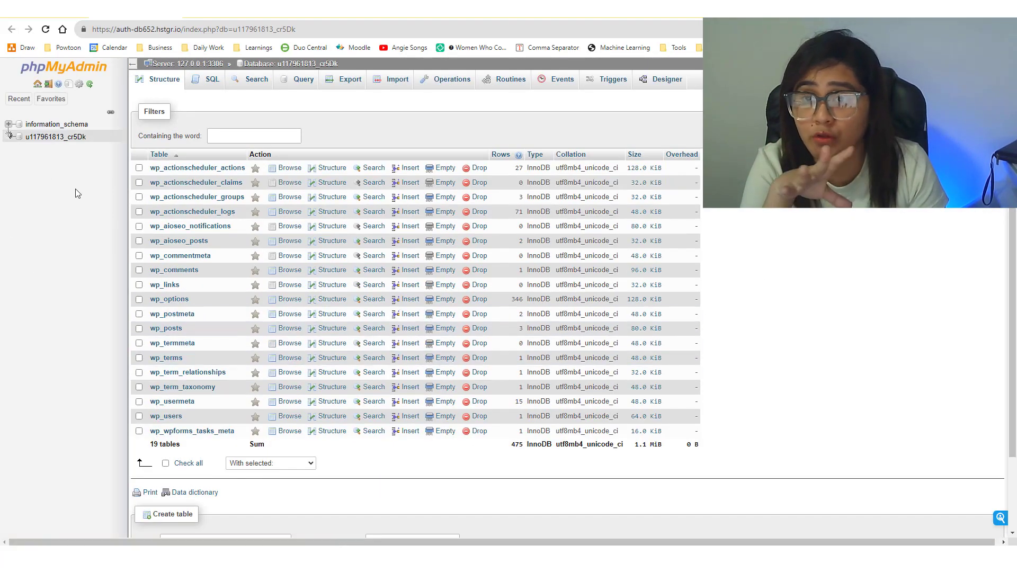
left_click(396, 86)
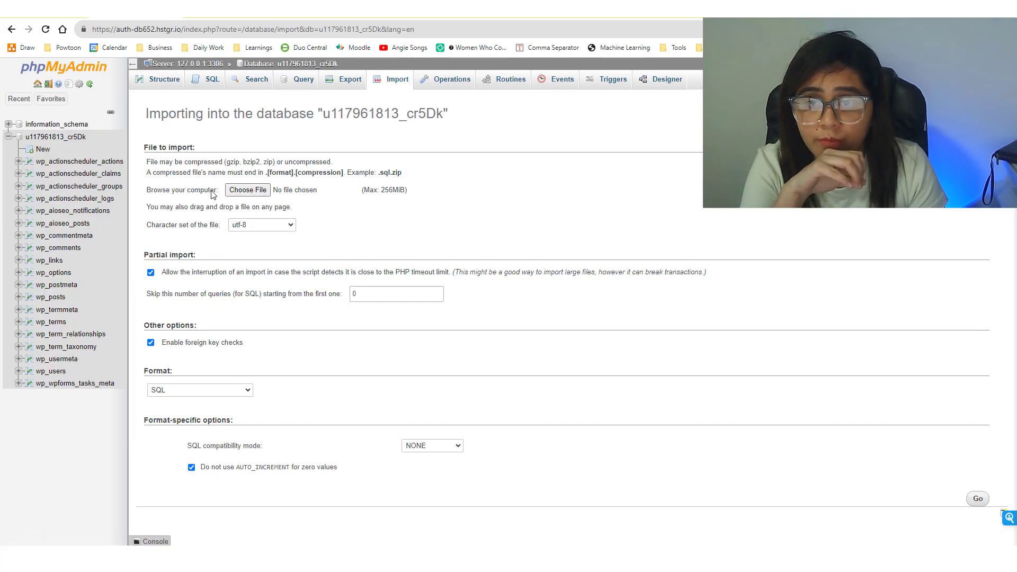
left_click(248, 189)
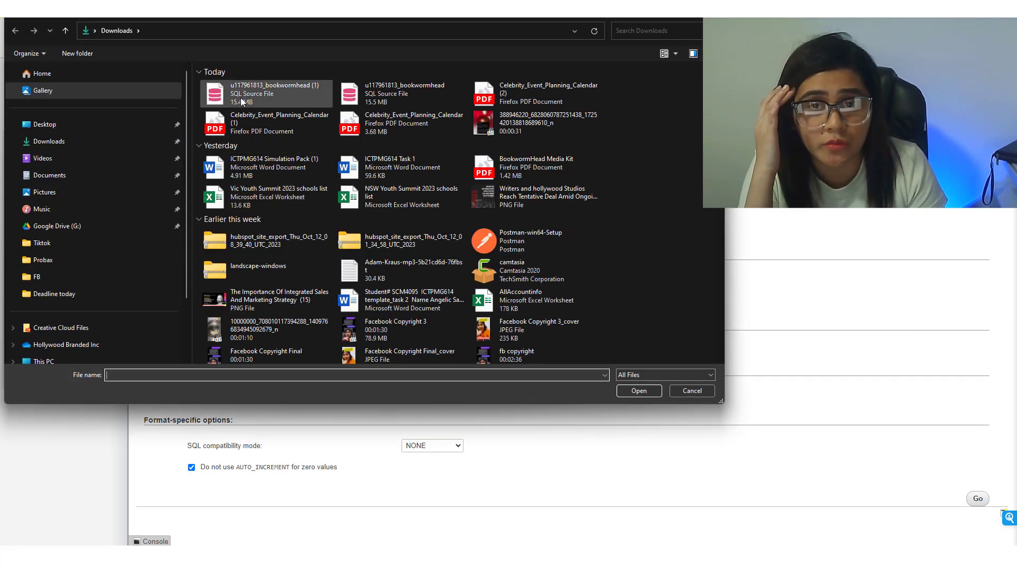
double_click(241, 97)
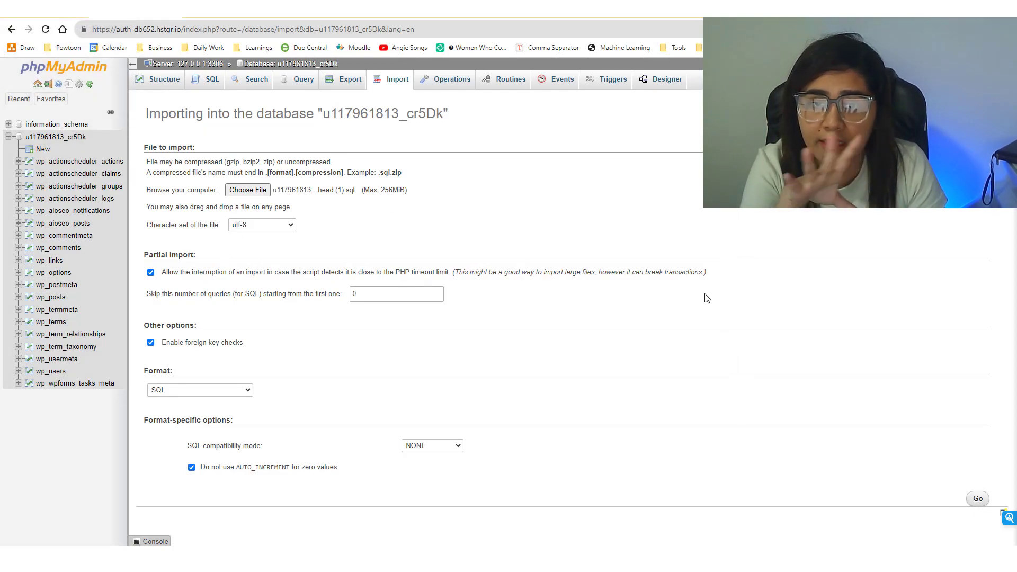
Return to the public_html folder in the file manager and rename wp-config.php to wp-config2php.
left_click(59, 20)
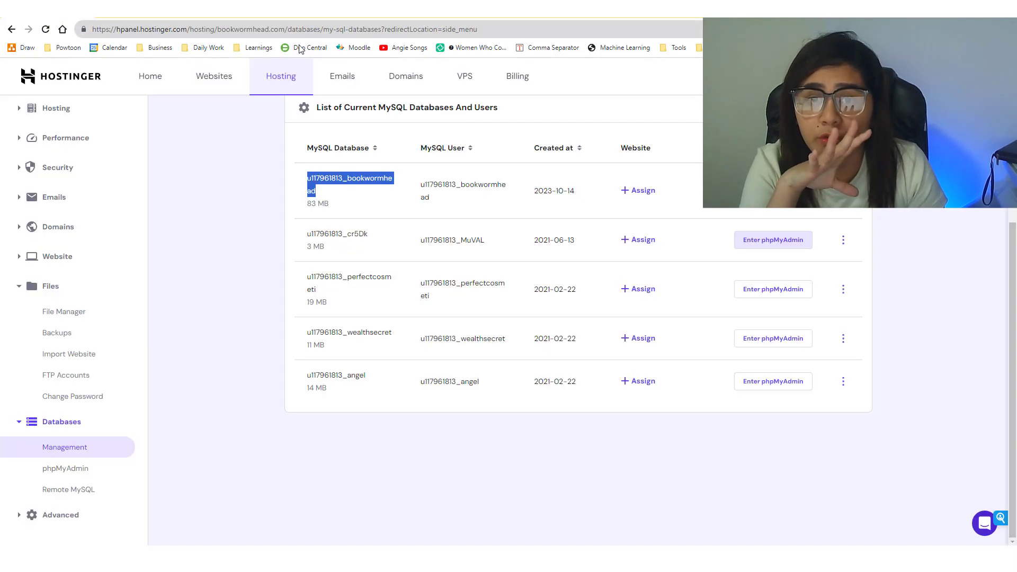
left_click(470, 20)
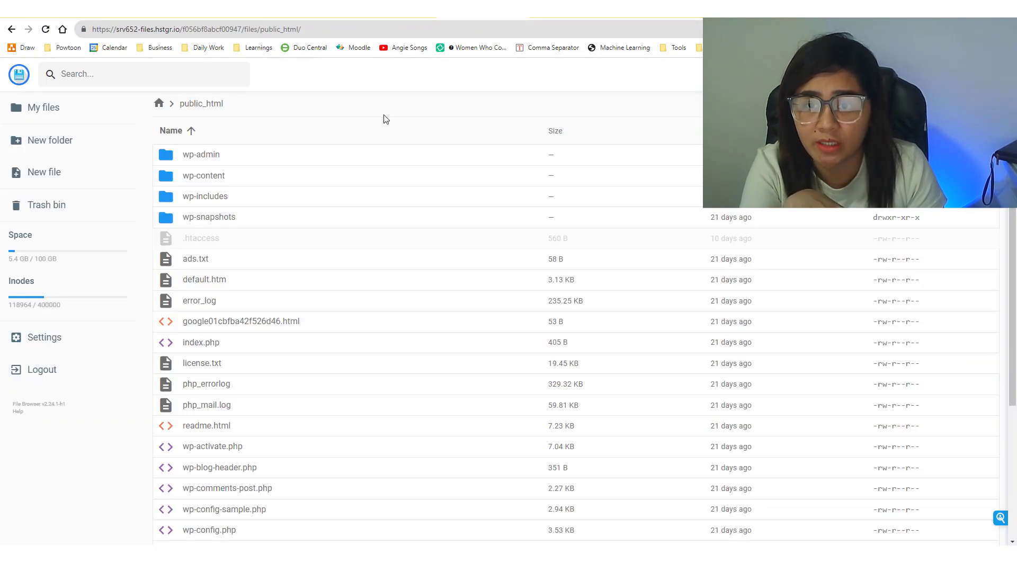
scroll(199, 385, "down", 3)
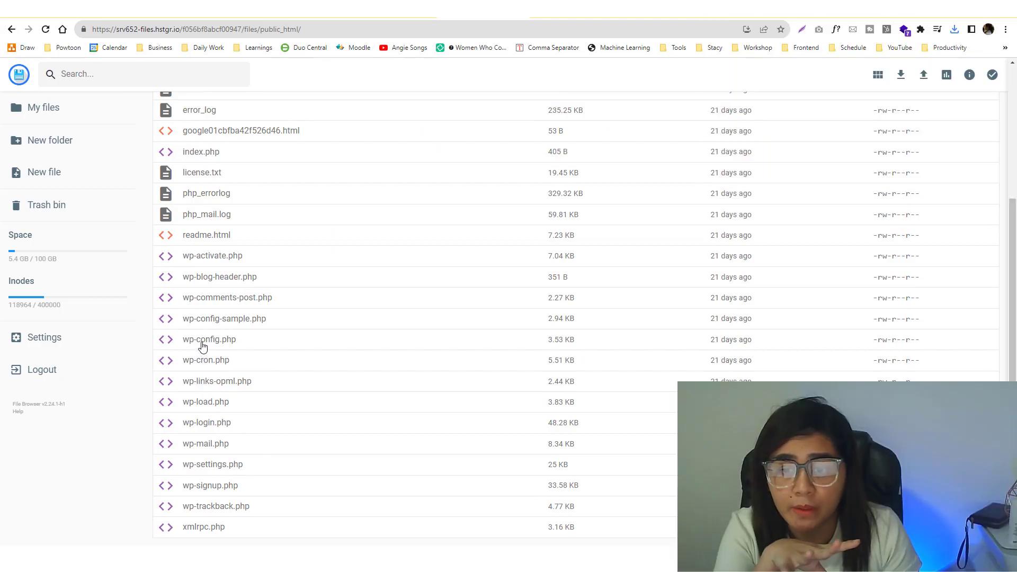
left_click(202, 346)
right_click(203, 344)
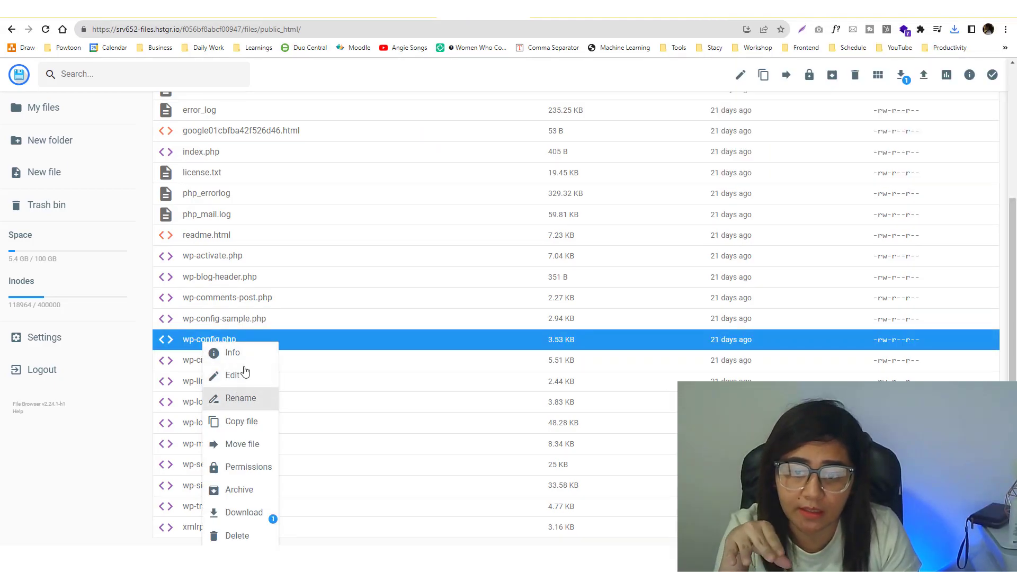
left_click(245, 323)
left_click(214, 340)
right_click(216, 343)
left_click(265, 393)
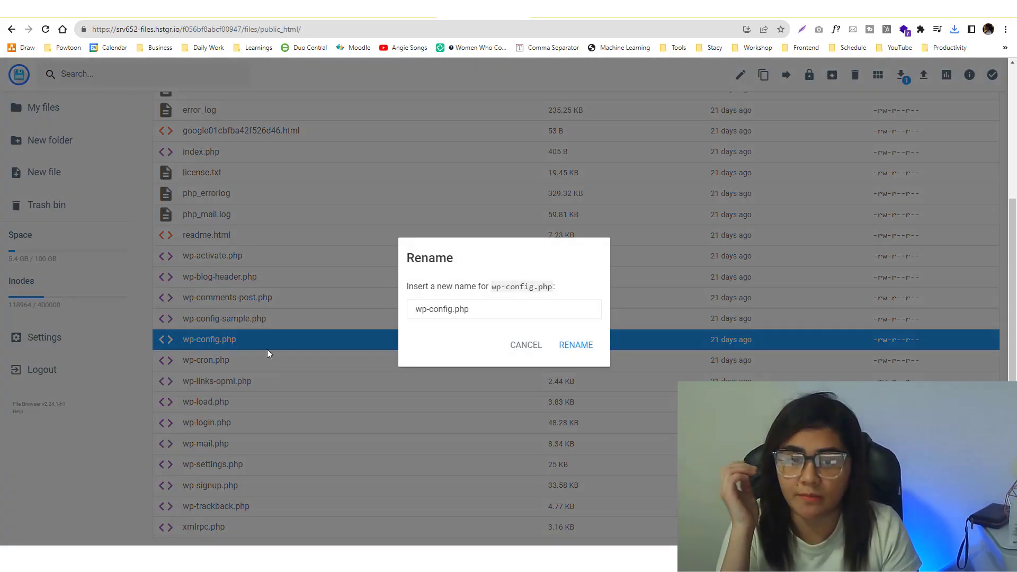
left_click_drag(453, 309, 456, 309)
type("2")
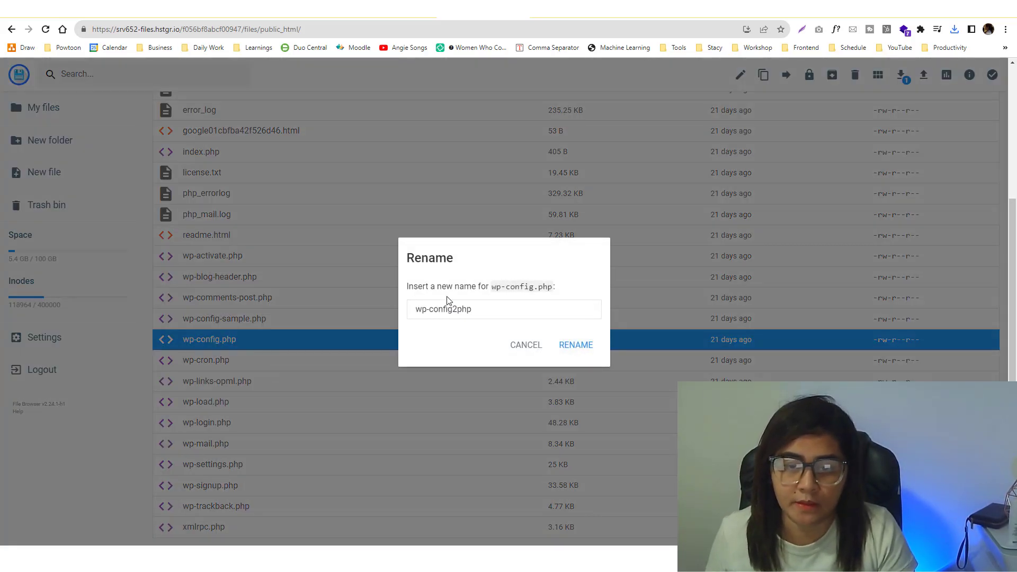
key("Return")
Reload bookwormhead.com and start the WordPress setup in English (United States), continuing to the database connection form.
left_click(556, 13)
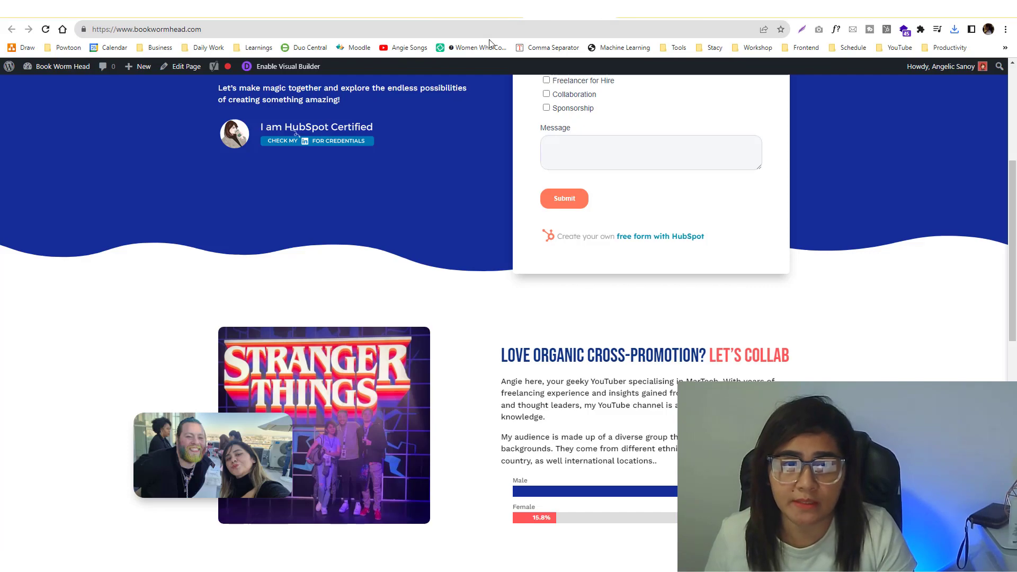
left_click(506, 30)
key("Return")
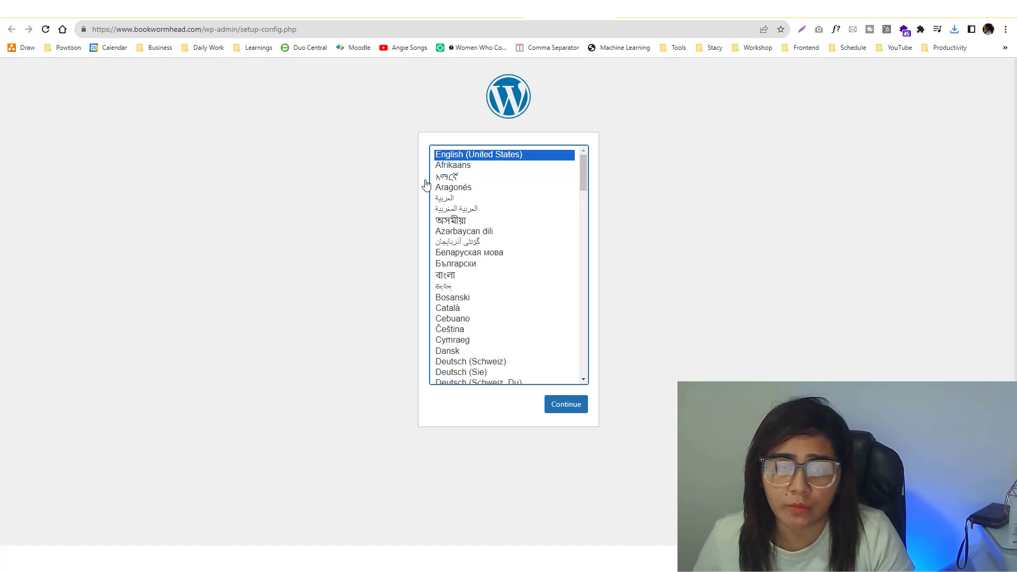
left_click(566, 404)
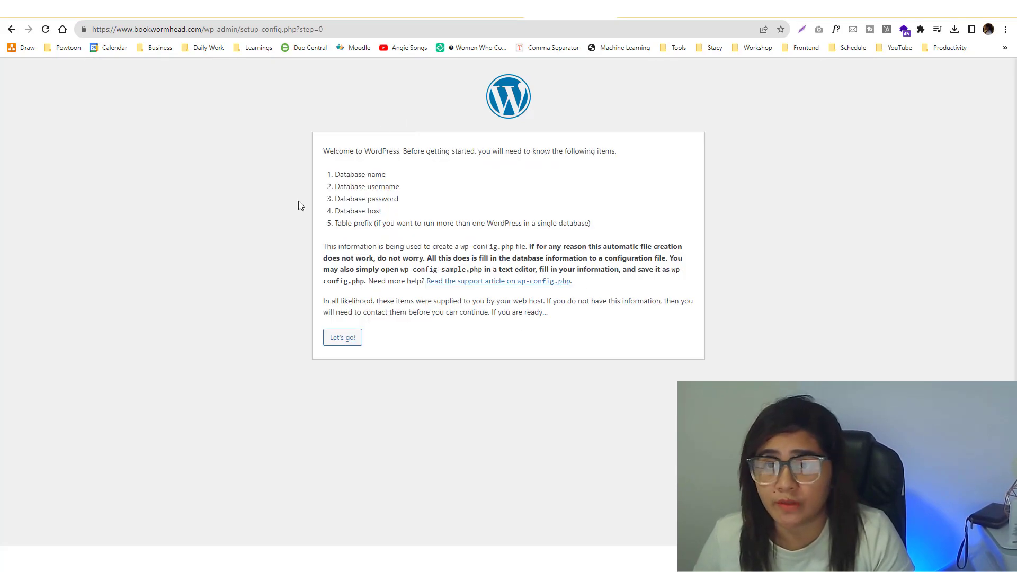
left_click(343, 338)
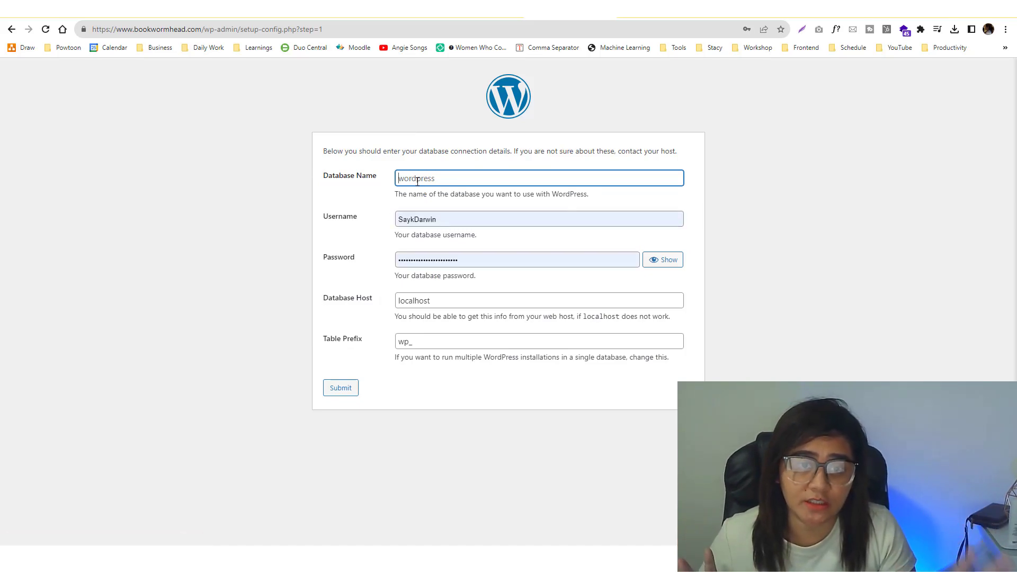
Copy the cr5Dk database's full name from the Hostinger database list into the setup form's database name.
left_click(31, 11)
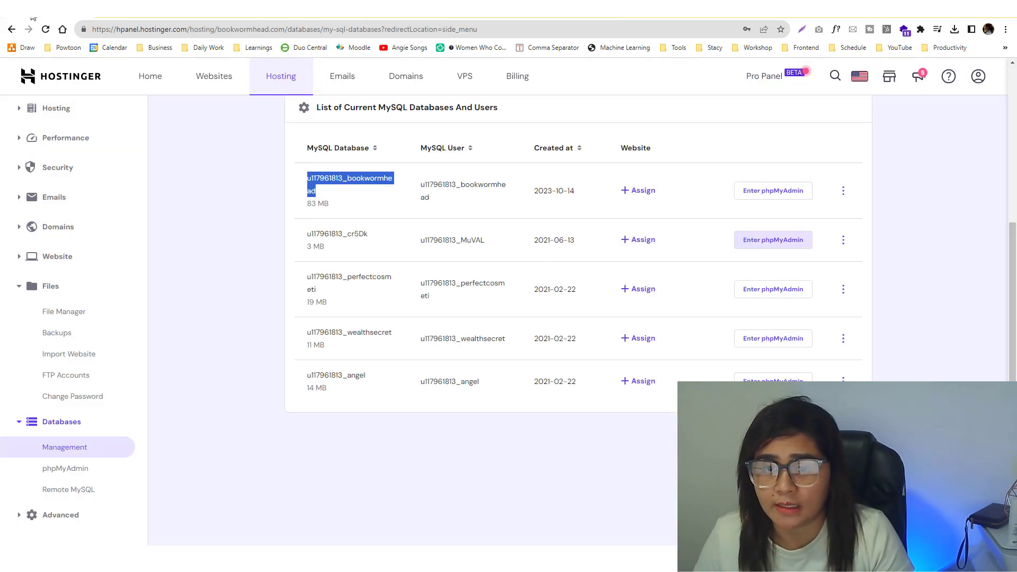
left_click_drag(421, 240, 484, 242)
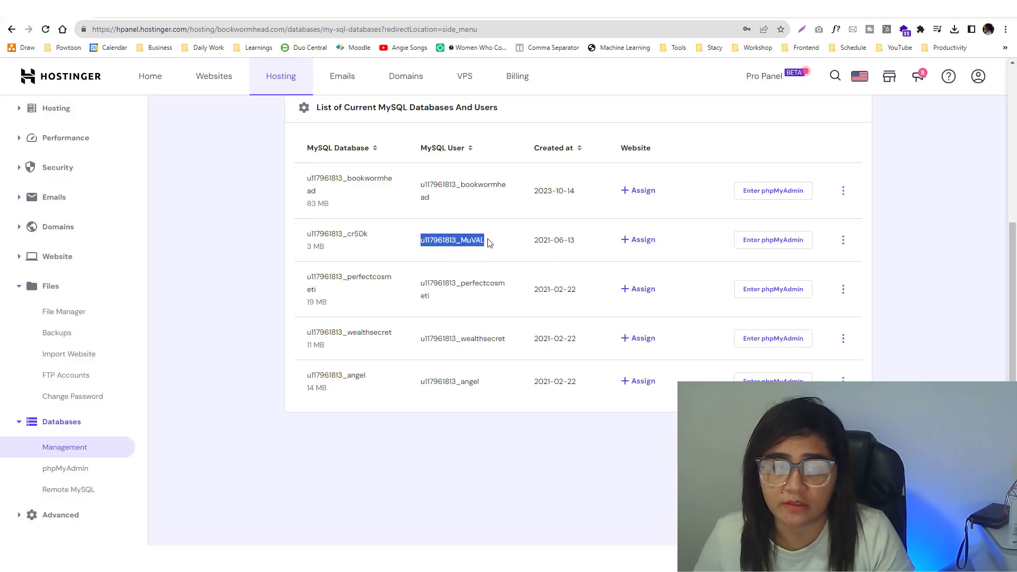
left_click_drag(303, 233, 379, 236)
key("ctrl+c")
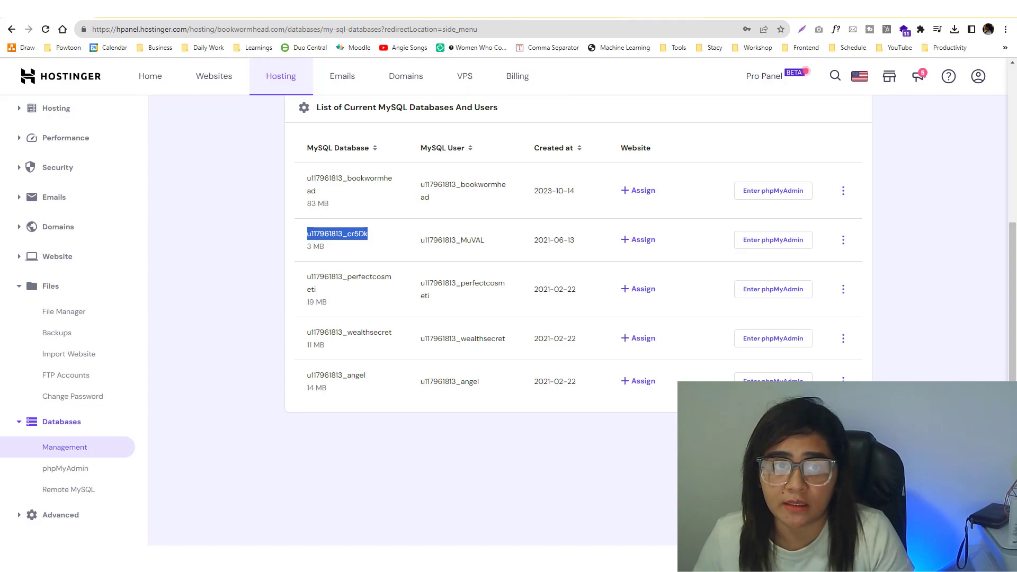
key("ctrl+Tab")
key("ctrl+v")
Replace the prefilled database username in the setup form with the MySQL user listed for the cr5Dk database.
key("Tab")
key("ctrl+a")
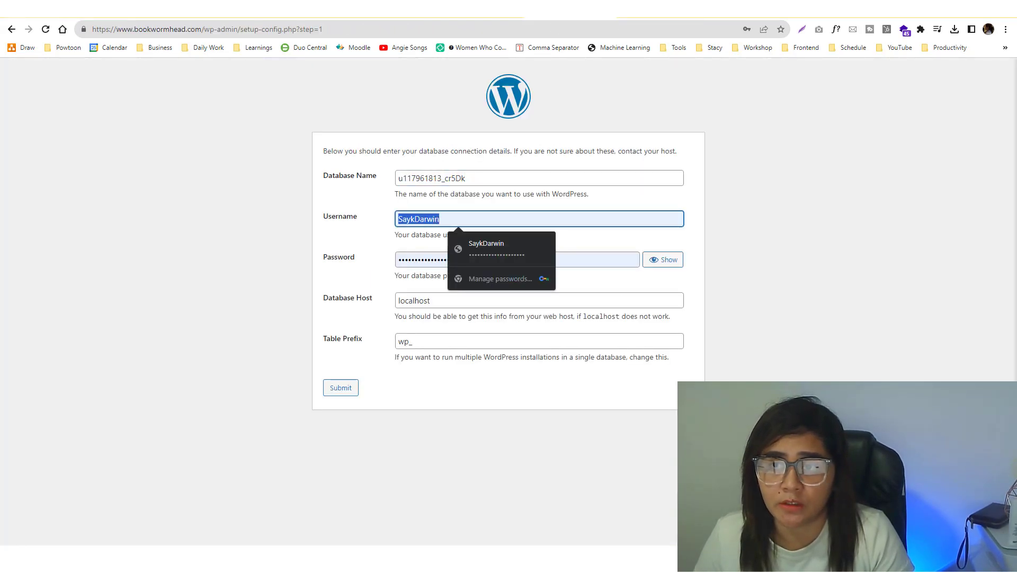
key("ctrl+shift+Tab")
left_click_drag(422, 238, 484, 242)
key("ctrl+c")
key("ctrl+Tab")
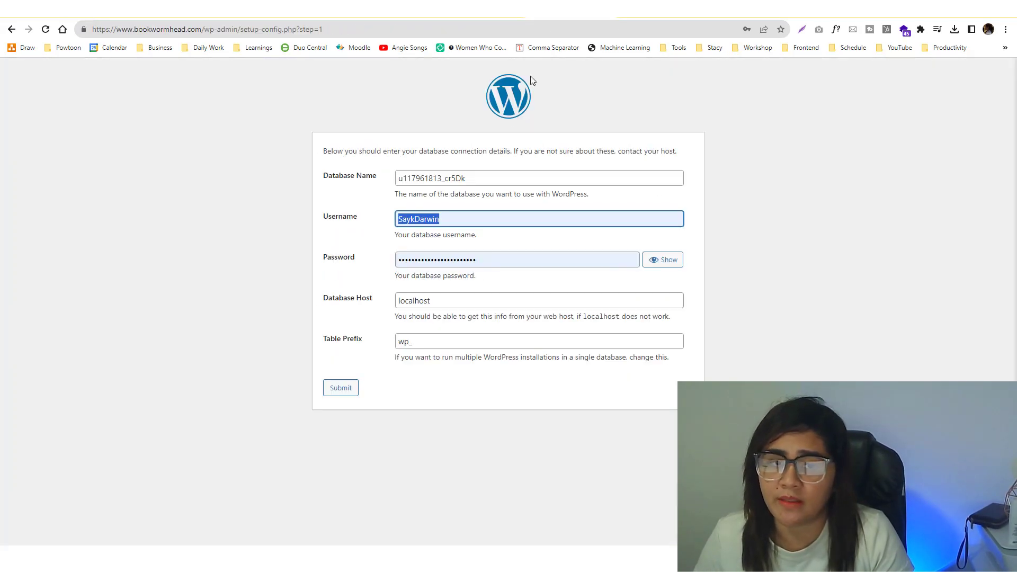
key("ctrl+v")
left_click(497, 261)
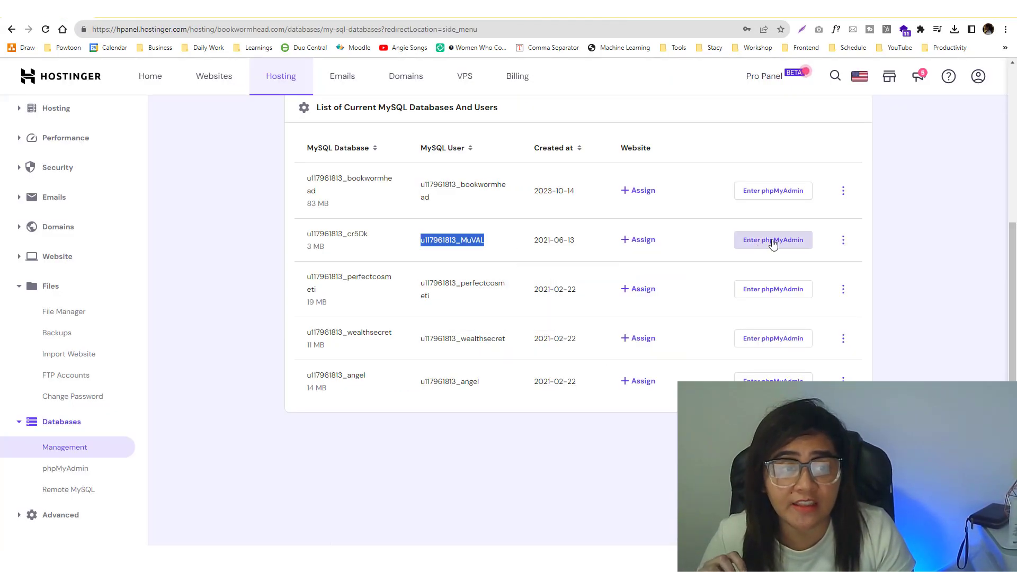
left_click(772, 239)
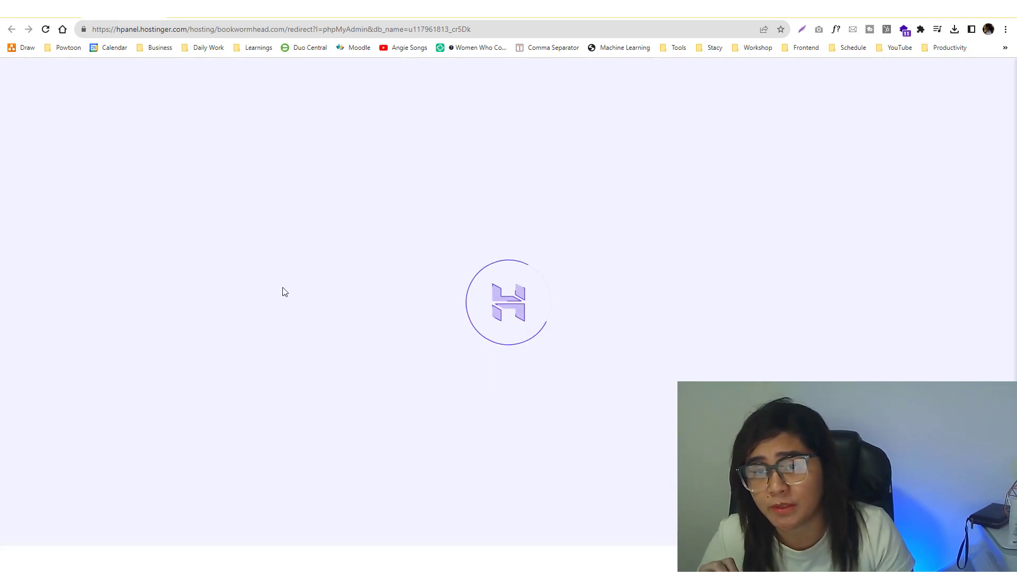
key("ctrl+w")
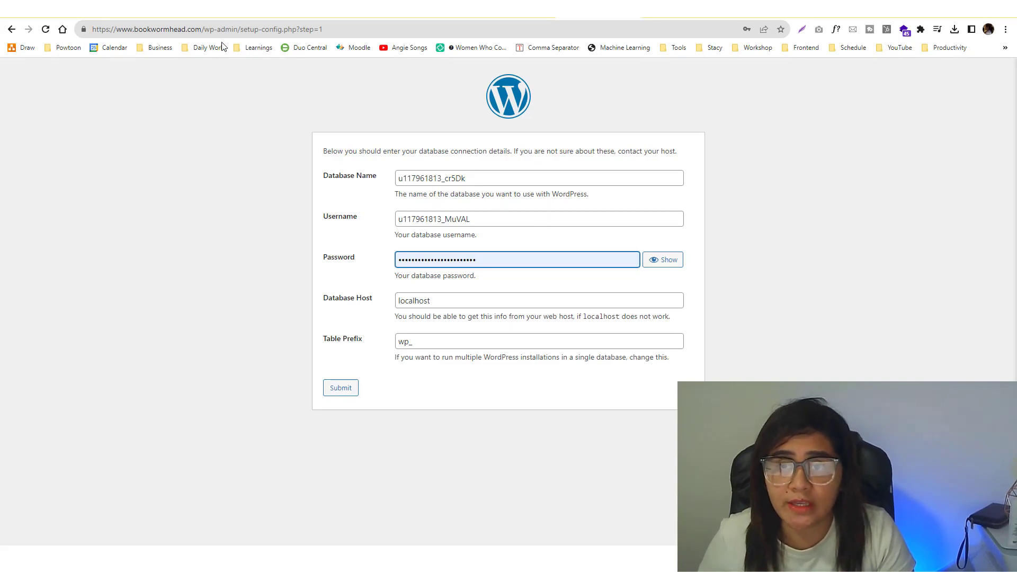
left_click(383, 30)
key("ctrl+shift+Left")
key("ctrl+shift+Left")
key("ctrl+shift+Left")
key("ctrl+shift+Left")
key("ctrl+shift+Left")
key("ctrl+shift+Left")
key("ctrl+shift+Left")
key("BackSpace")
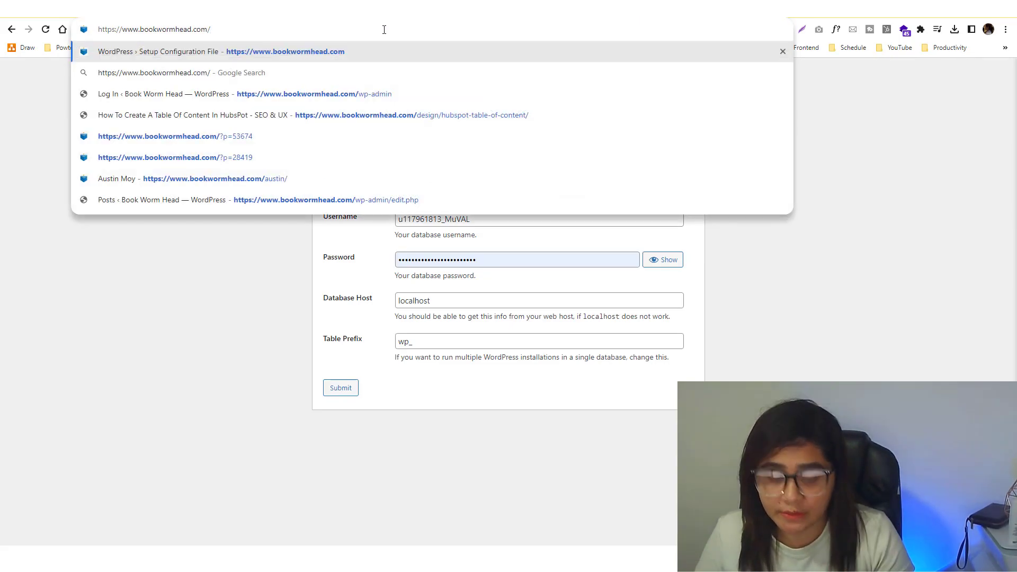
key("Return")
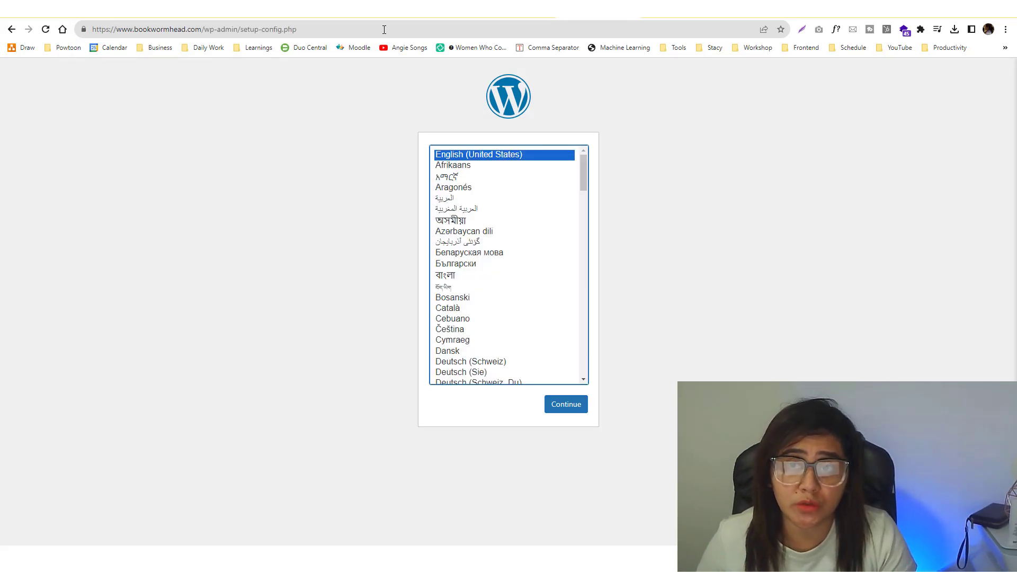
Rename wp-config2php in the public_html folder back to wp-config.php.
left_click(518, 19)
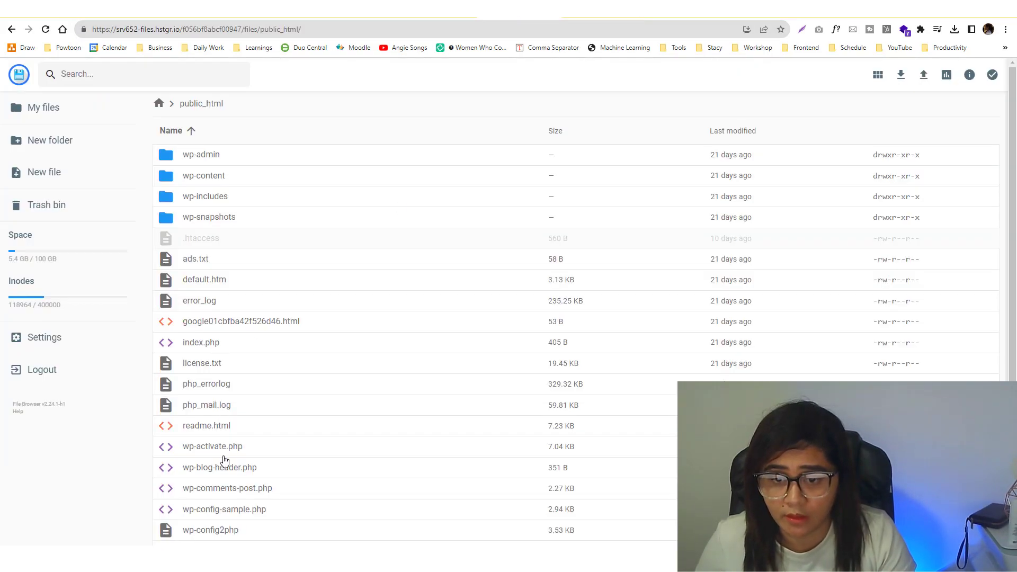
scroll(226, 458, "down", 3)
right_click(213, 342)
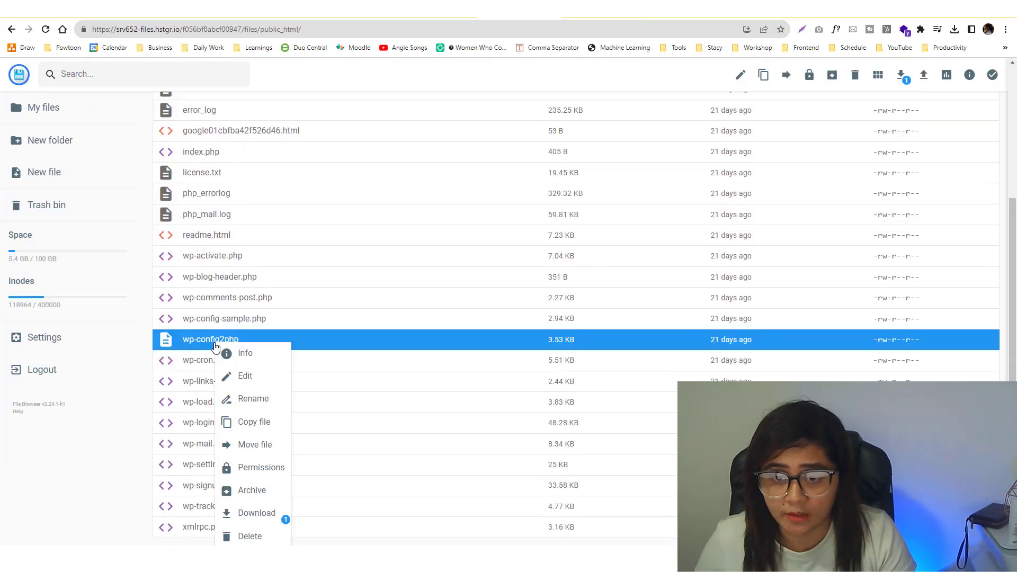
left_click(251, 401)
left_click(455, 309)
key("BackSpace")
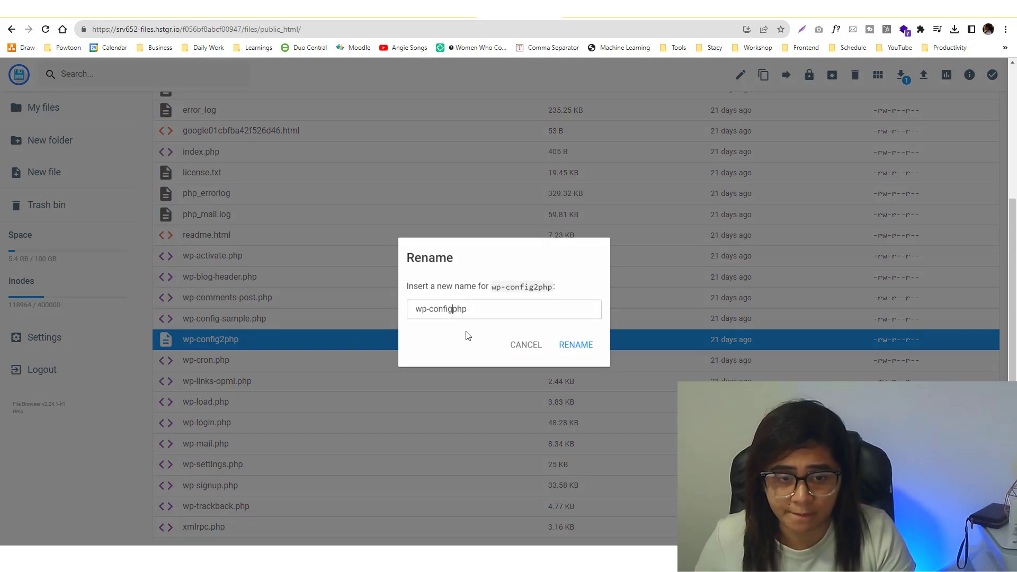
left_click(562, 344)
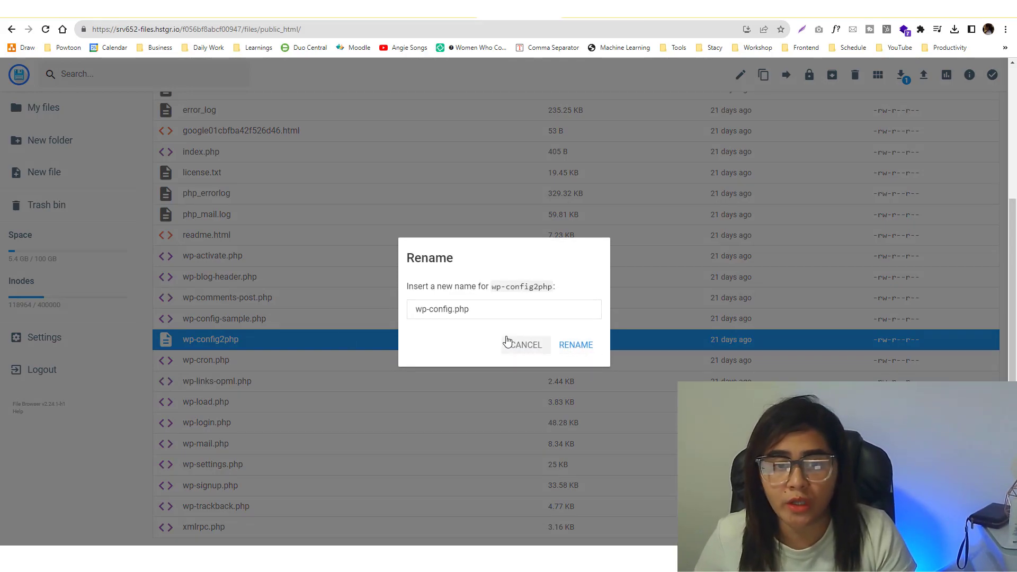
scroll(286, 398, "down", 3)
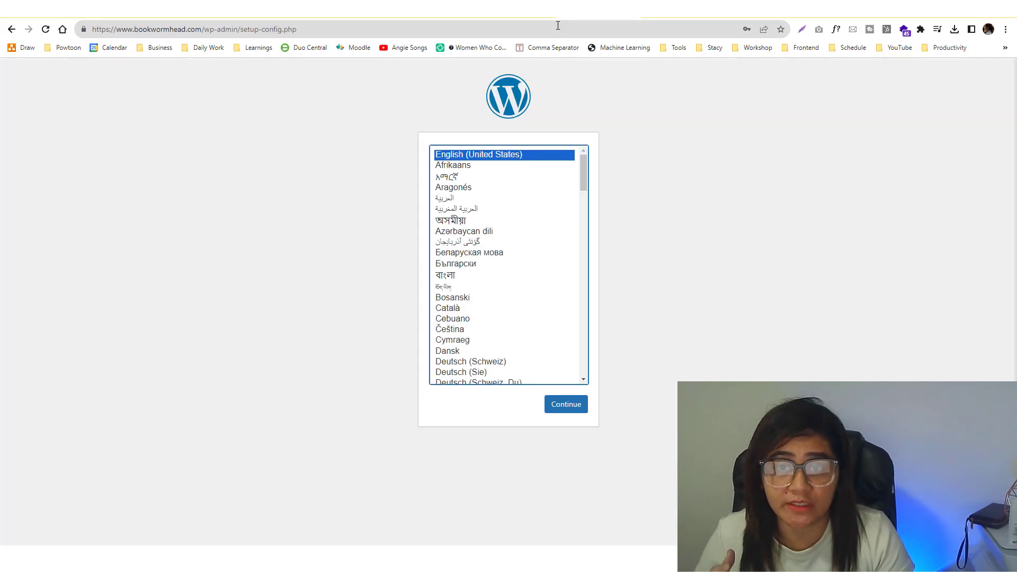
Remove the setup-config path from the WordPress setup page's address and load the bookwormhead.com site again.
left_click(558, 25)
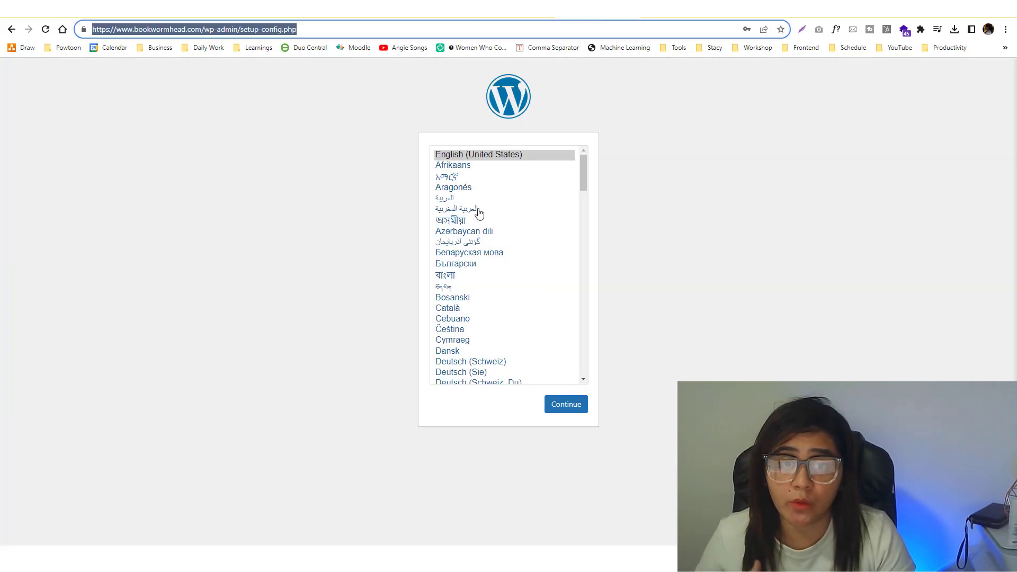
scroll(535, 371, "down", 9)
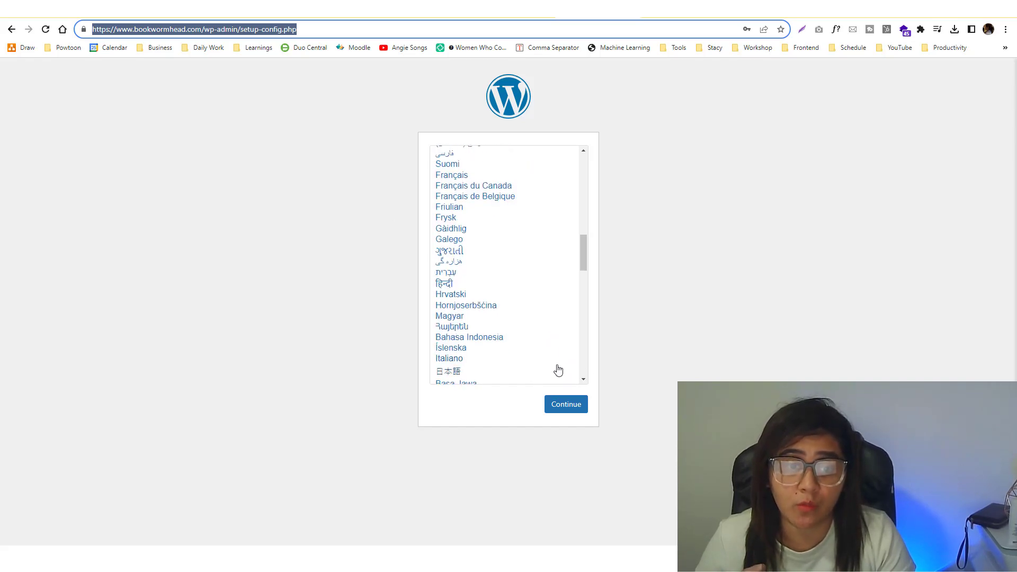
left_click_drag(205, 29, 411, 29)
key("BackSpace")
key("Return")
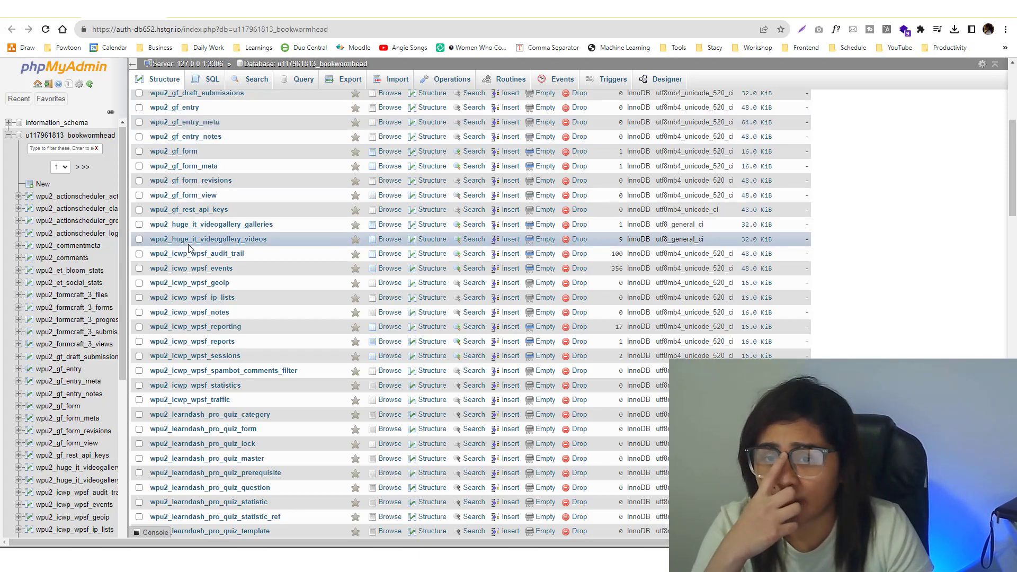
Switch to the WordPress editor of the Tailwind Scss For Webpack 5.0 post and open the post's permalink.
scroll(189, 246, "up", 5)
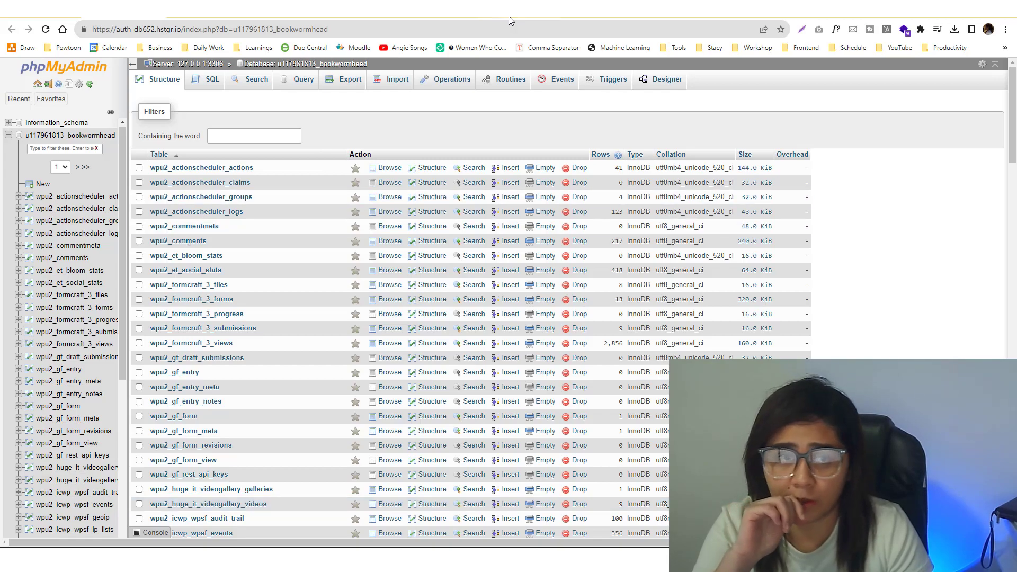
left_click(673, 19)
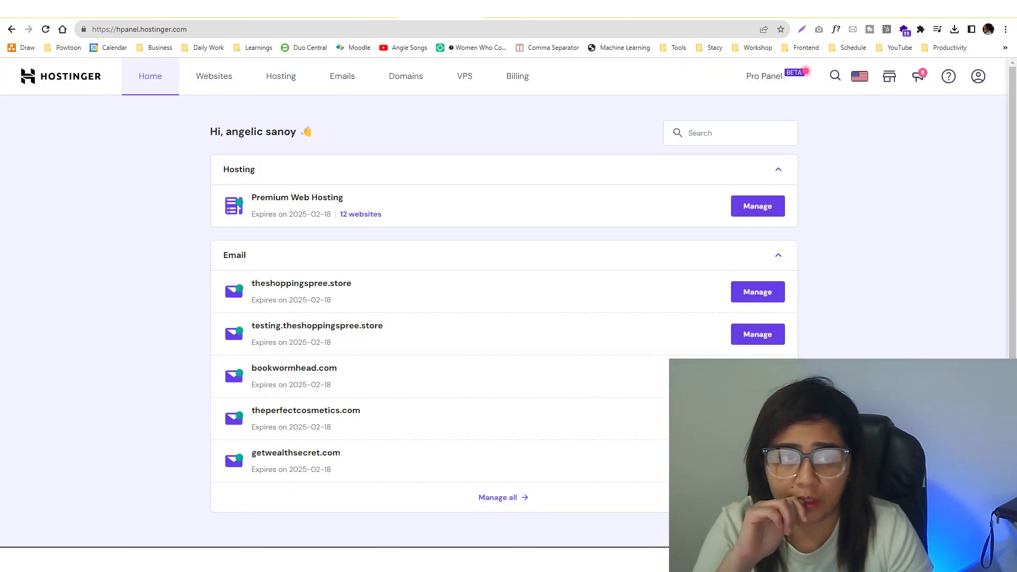
key("ctrl+Tab")
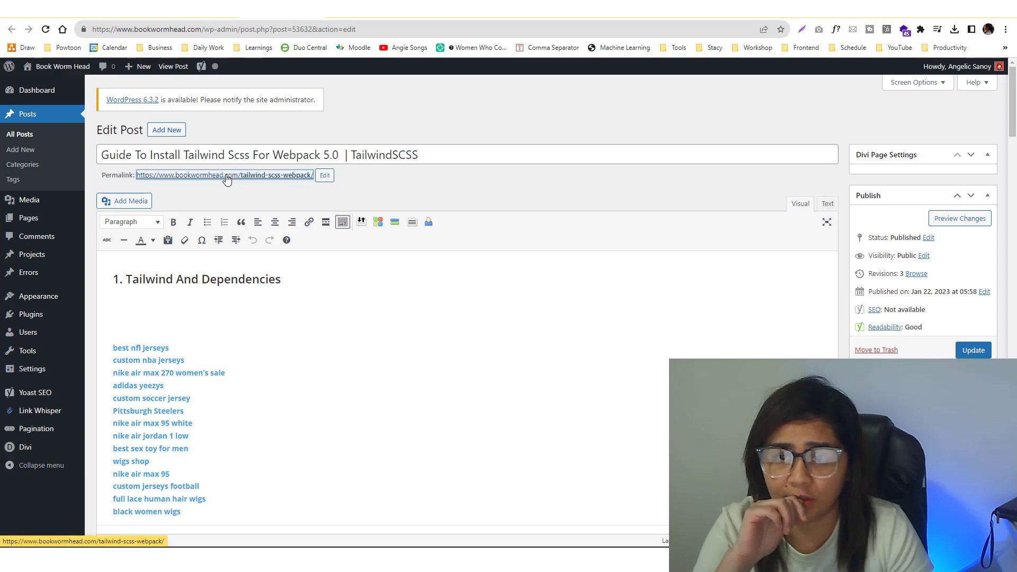
left_click(243, 176)
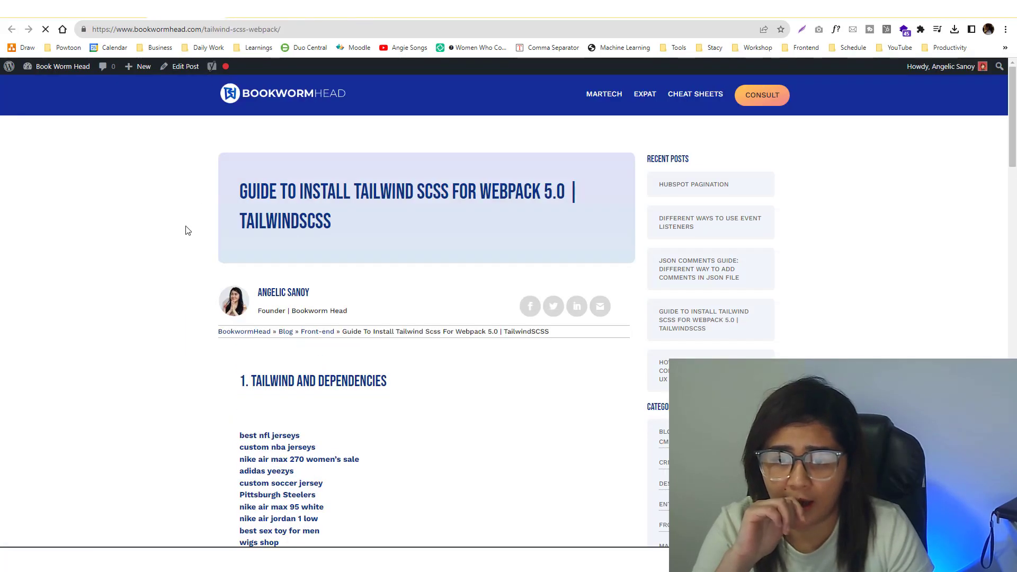
Examine the injected spam links under "1. Tailwind and Dependencies" in the published post, from "best nfl jerseys" to "black women wigs".
scroll(187, 229, "down", 5)
left_click_drag(222, 158, 365, 331)
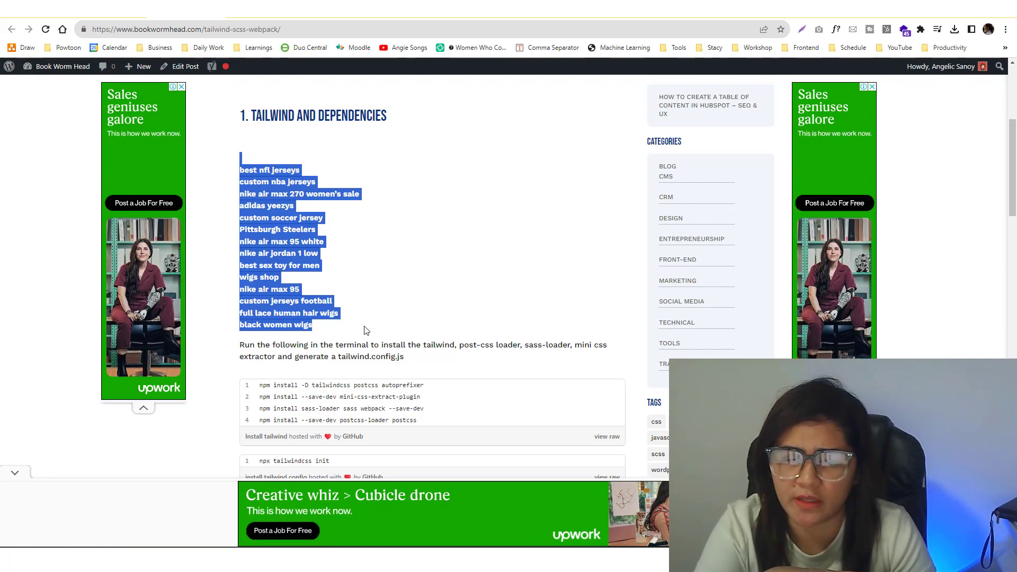
left_click(404, 277)
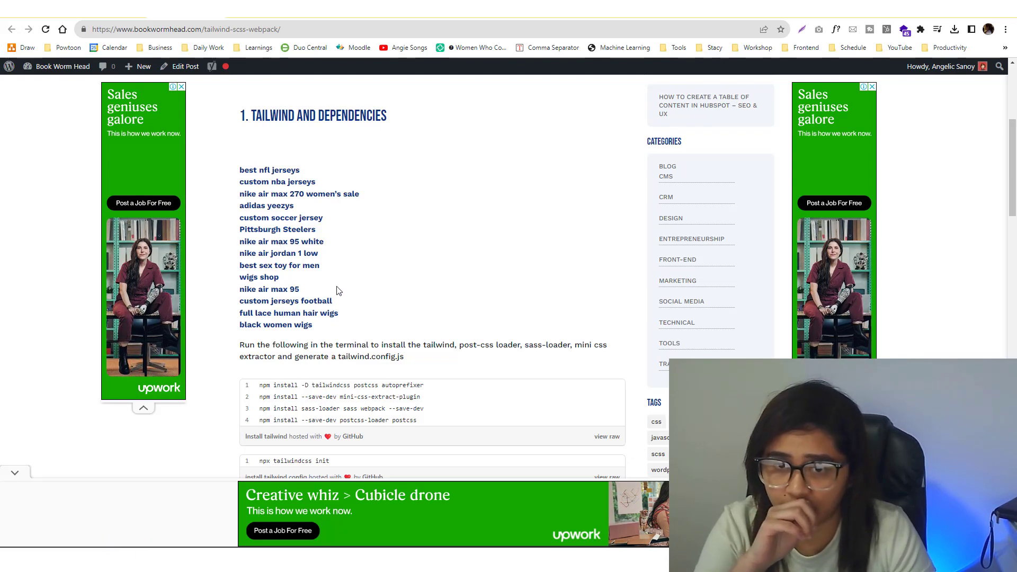
left_click_drag(336, 336, 231, 170)
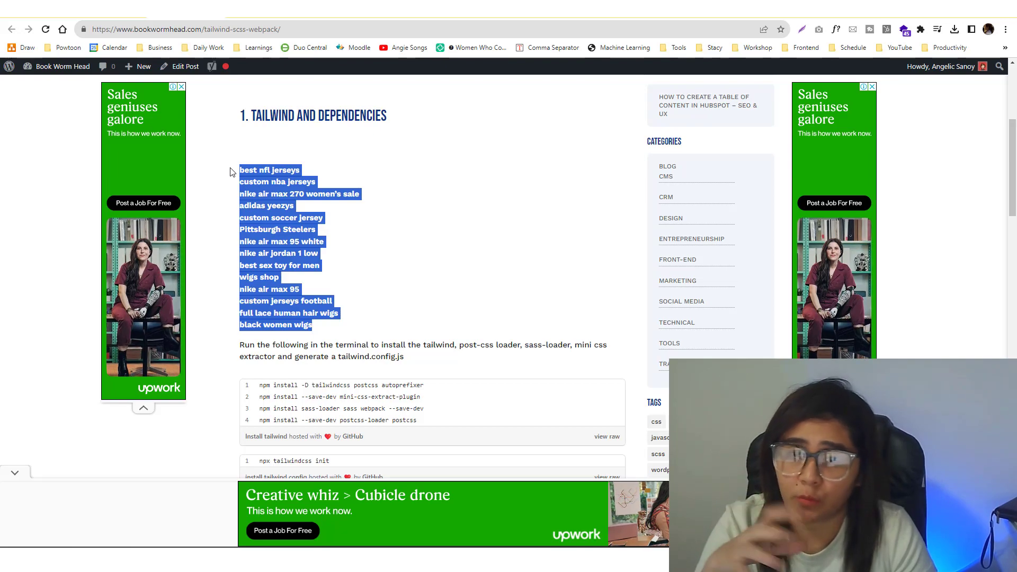
left_click(231, 168)
left_click_drag(234, 158, 377, 325)
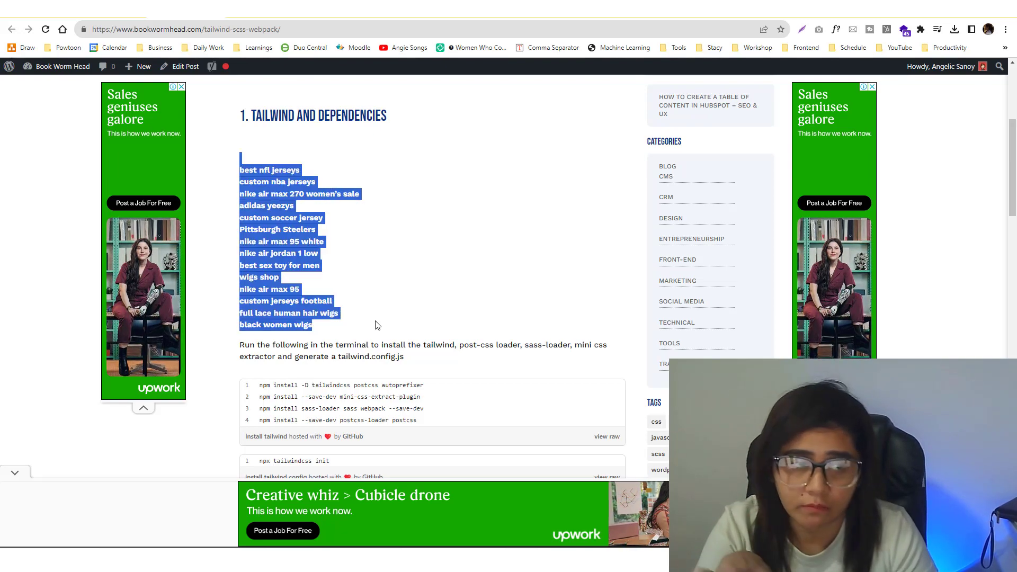
Open the post's editor in a new tab to check its content, and return to the published post.
right_click(195, 73)
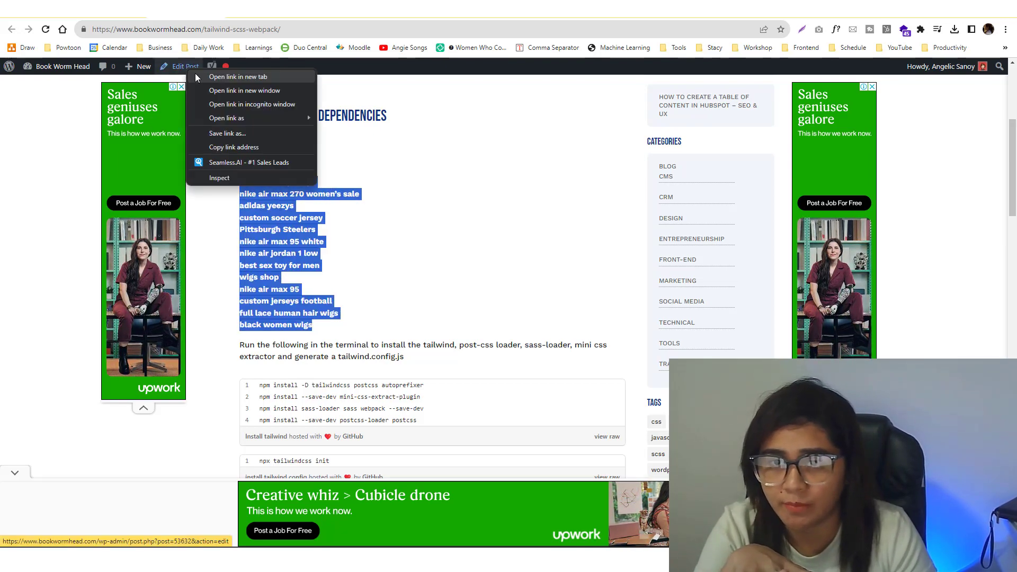
left_click(197, 78)
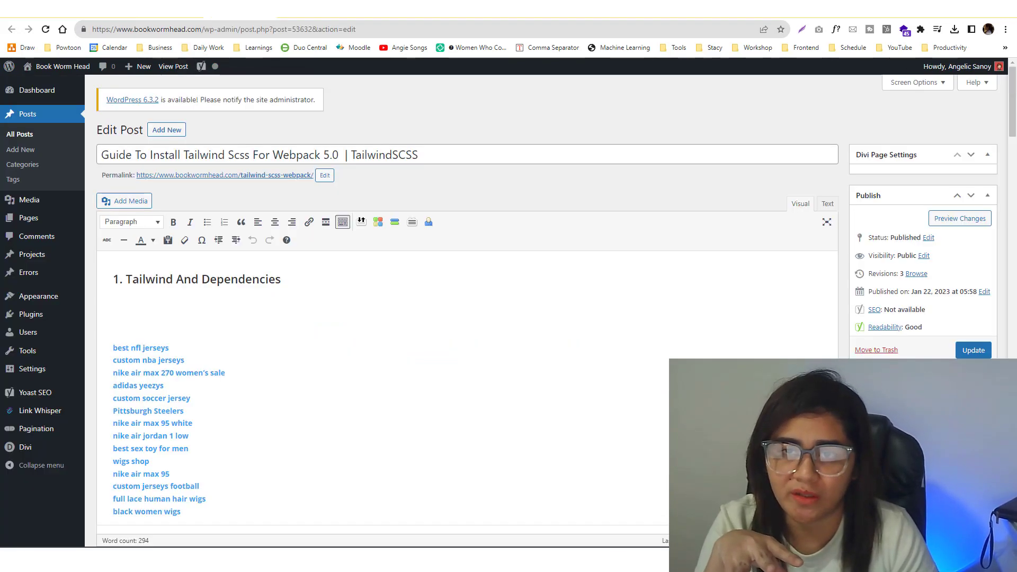
left_click(183, 10)
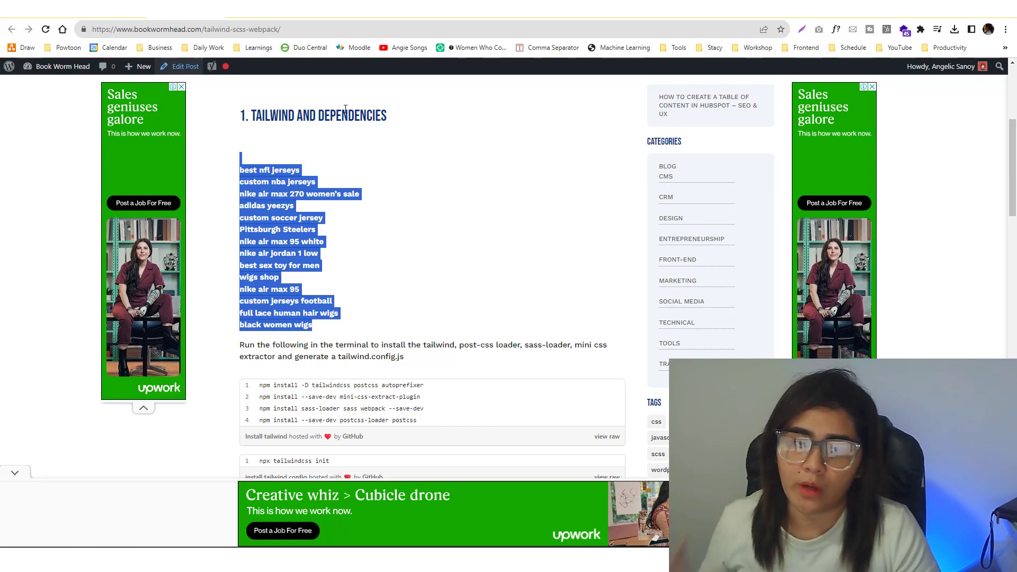
Search all tables of the bookwormhead database in phpMyAdmin for at least one word of "best nfl jerseys", copied from the published post.
left_click(110, 10)
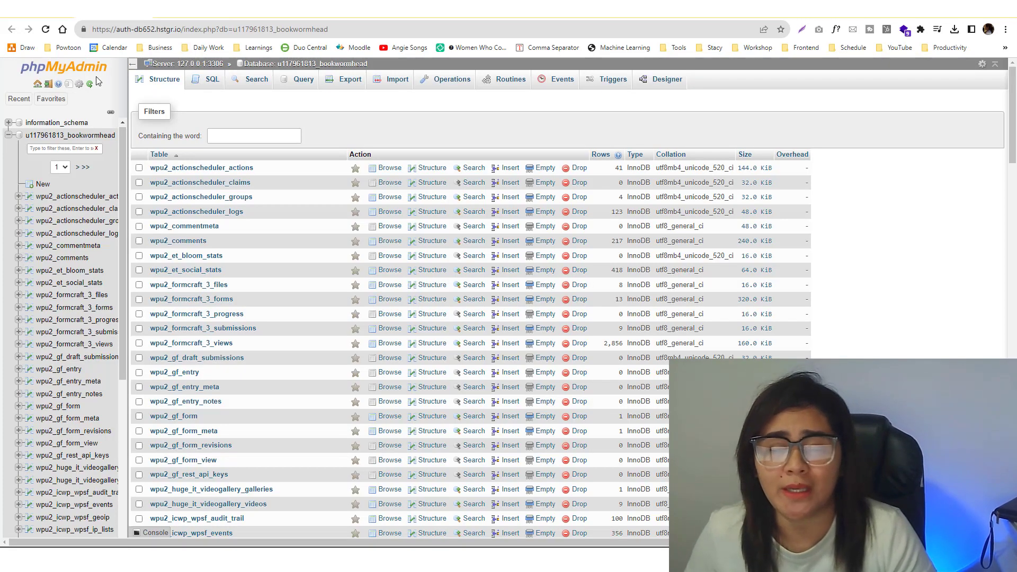
left_click(264, 83)
left_click(183, 9)
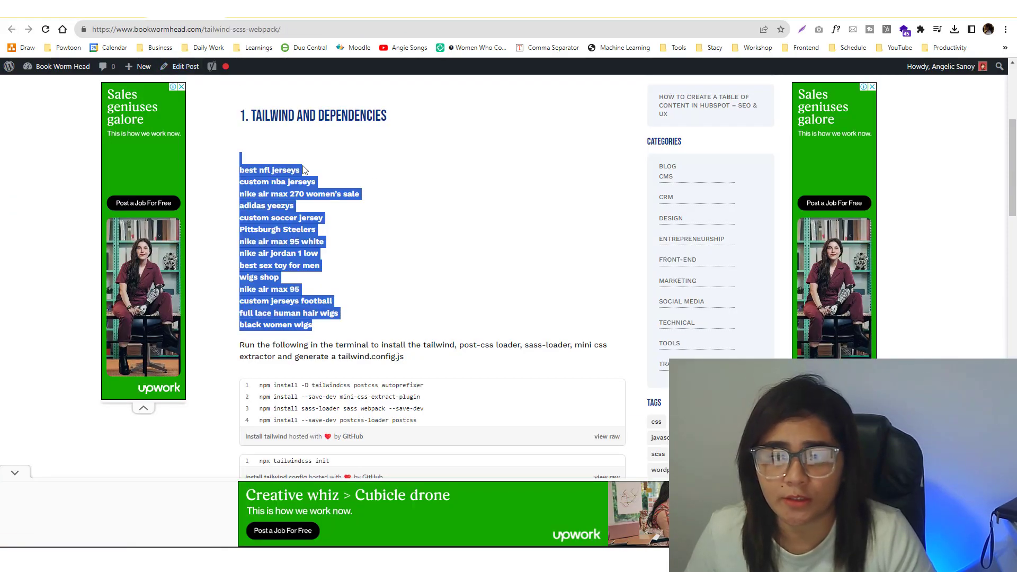
left_click(316, 169)
left_click_drag(331, 171, 235, 171)
key("ctrl+c")
left_click(122, 11)
left_click(225, 141)
key("ctrl+v")
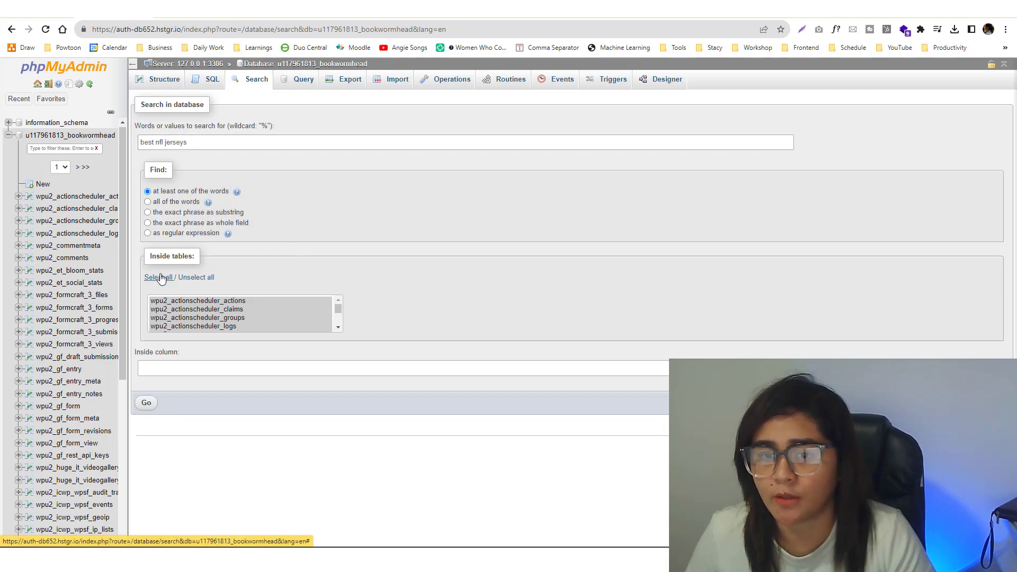
left_click(147, 404)
Examine which tables contain matches for the spam phrase, especially wpu2_learnpress_question_answers and wpu2_yoast_seo_links.
scroll(268, 443, "down", 5)
scroll(268, 440, "up", 5)
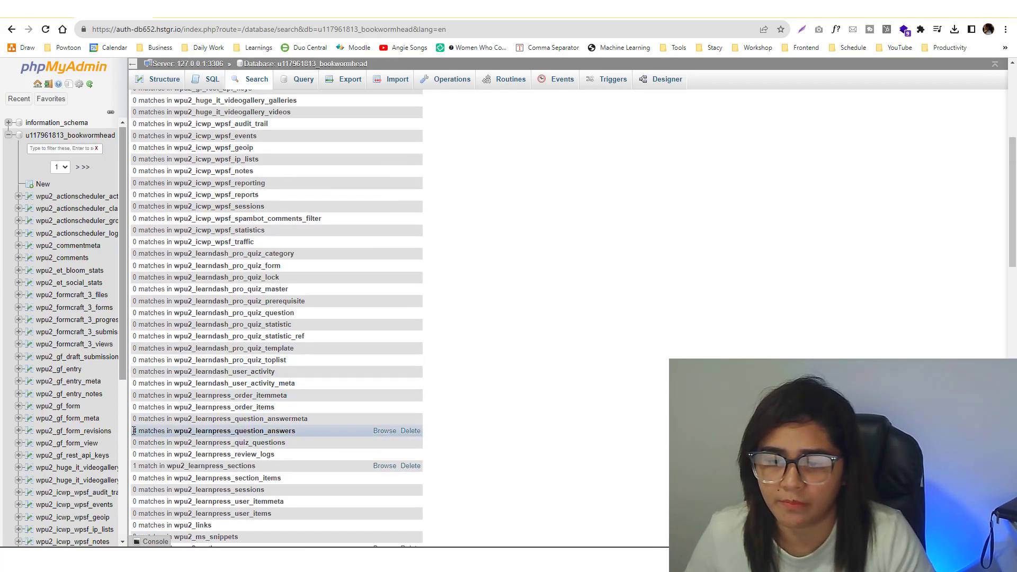
left_click_drag(134, 431, 323, 431)
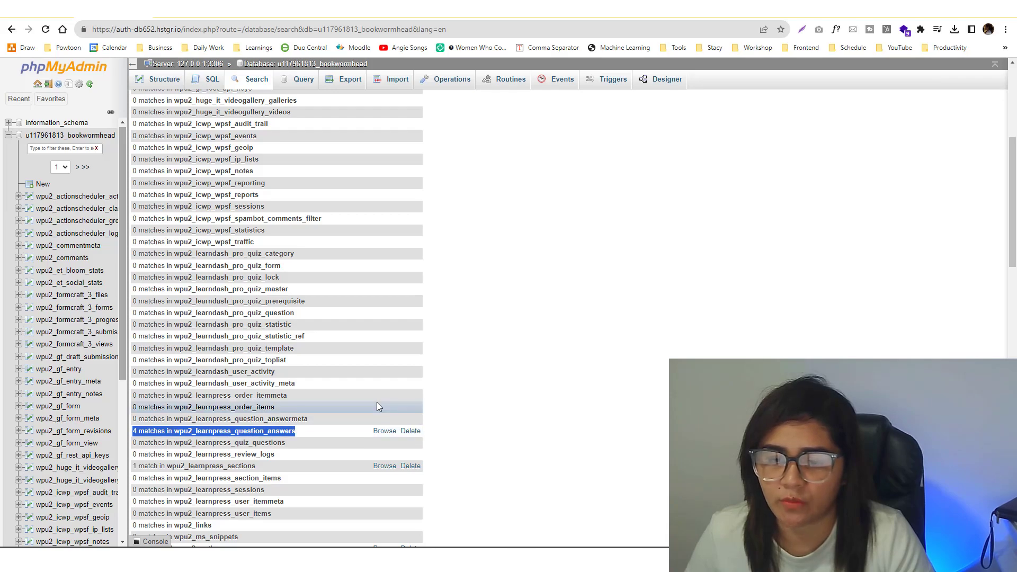
scroll(377, 404, "down", 20)
scroll(377, 405, "up", 5)
scroll(377, 405, "down", 5)
mouse_move(130, 443)
left_mouse_down()
mouse_move(274, 440)
mouse_move(146, 441)
left_mouse_up()
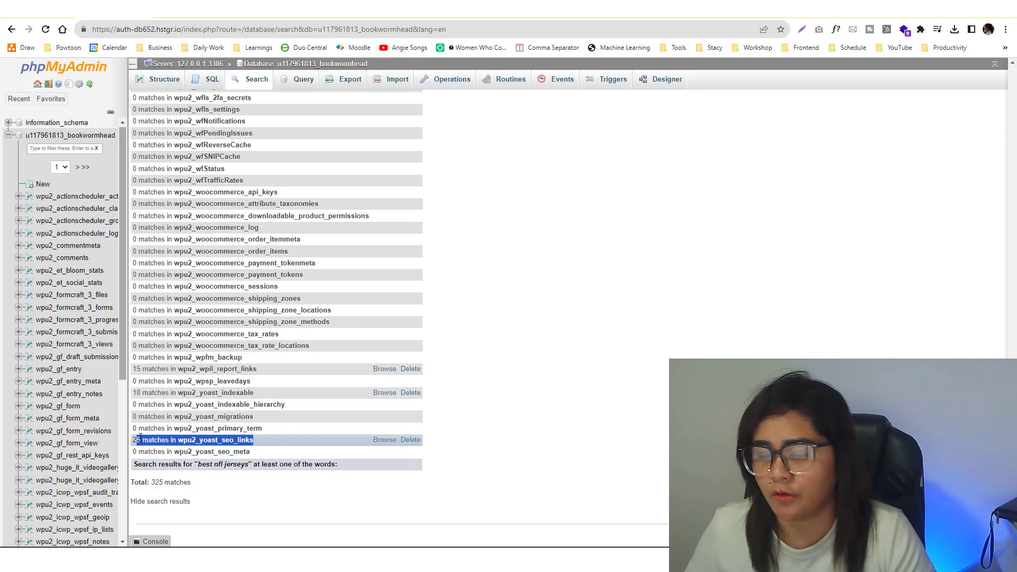
scroll(627, 263, "up", 10)
scroll(626, 263, "up", 9)
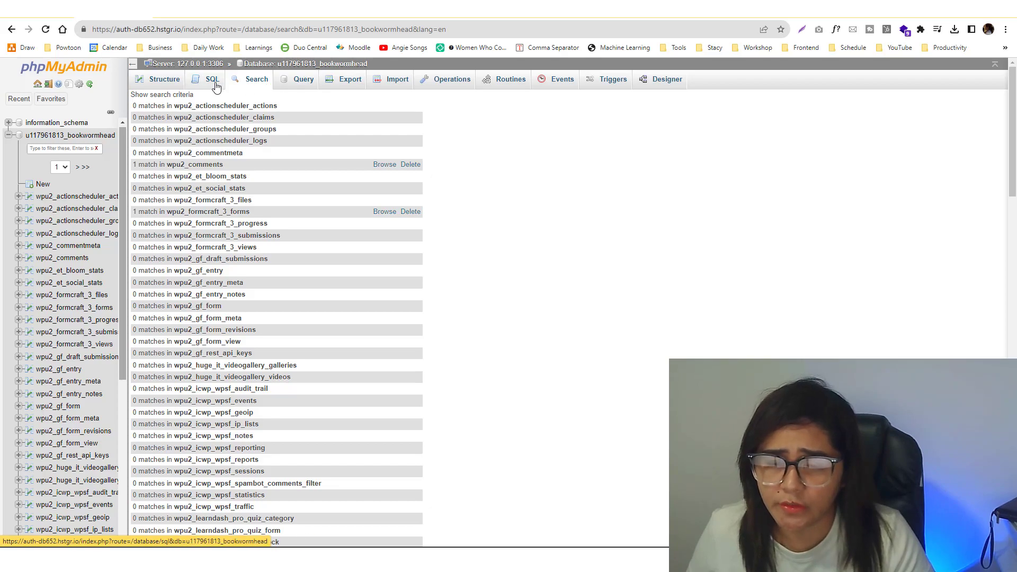
scroll(276, 318, "down", 20)
left_click_drag(254, 440, 141, 439)
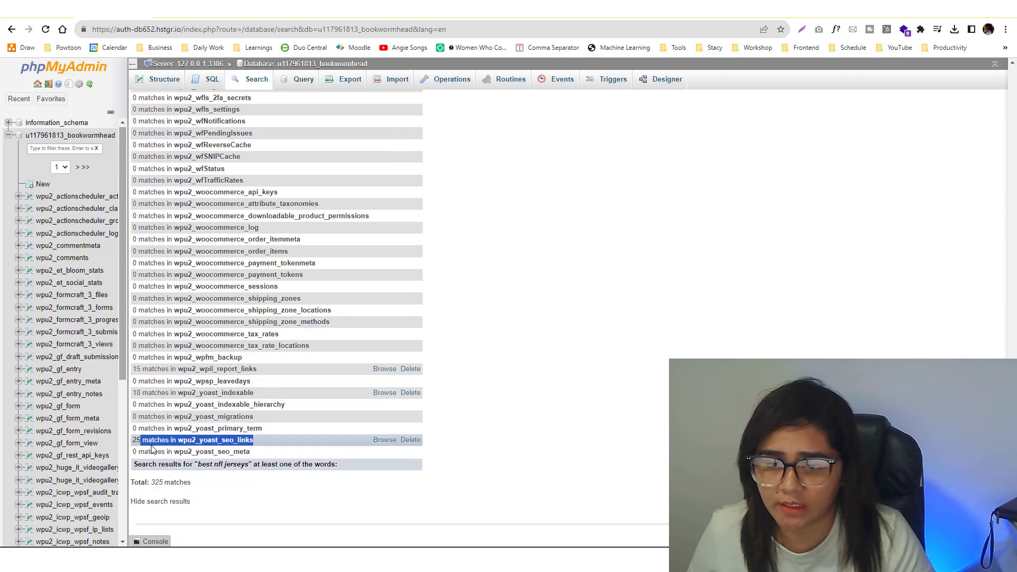
left_click_drag(268, 438, 182, 441)
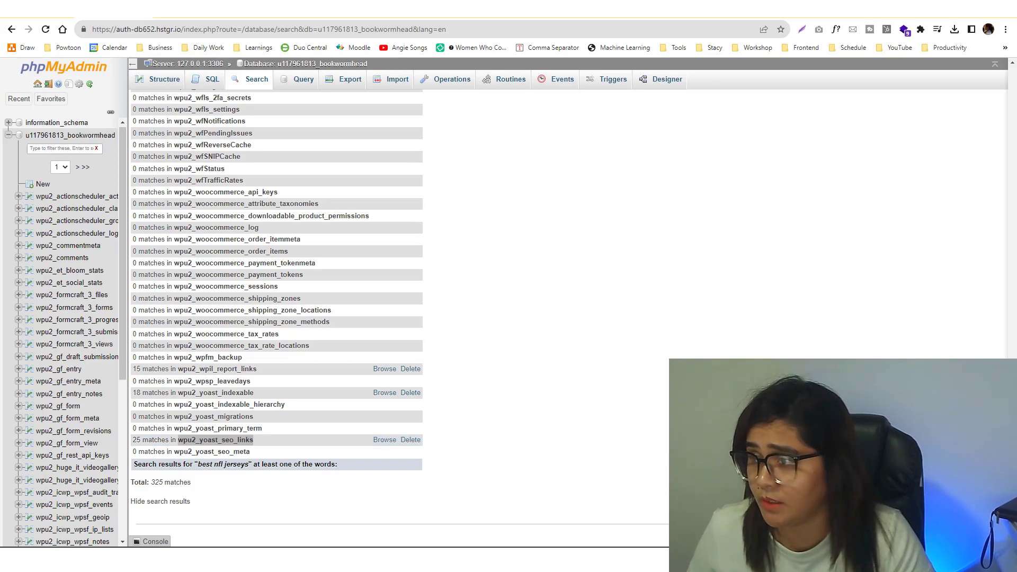
Review the search results again from the beginning, checking the wpu2_comments and wpu2_options entries.
scroll(195, 258, "up", 20)
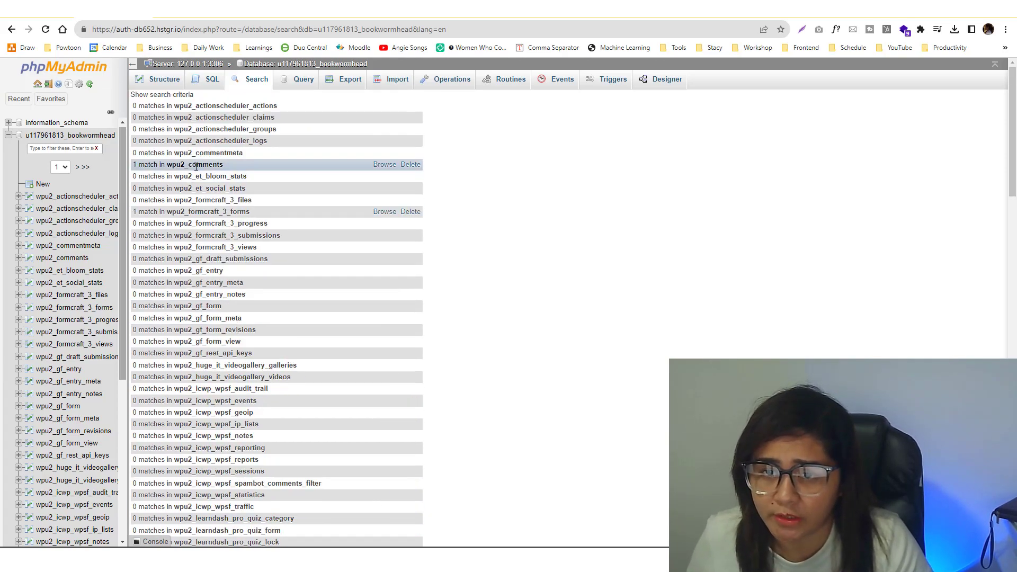
left_click_drag(225, 167, 167, 165)
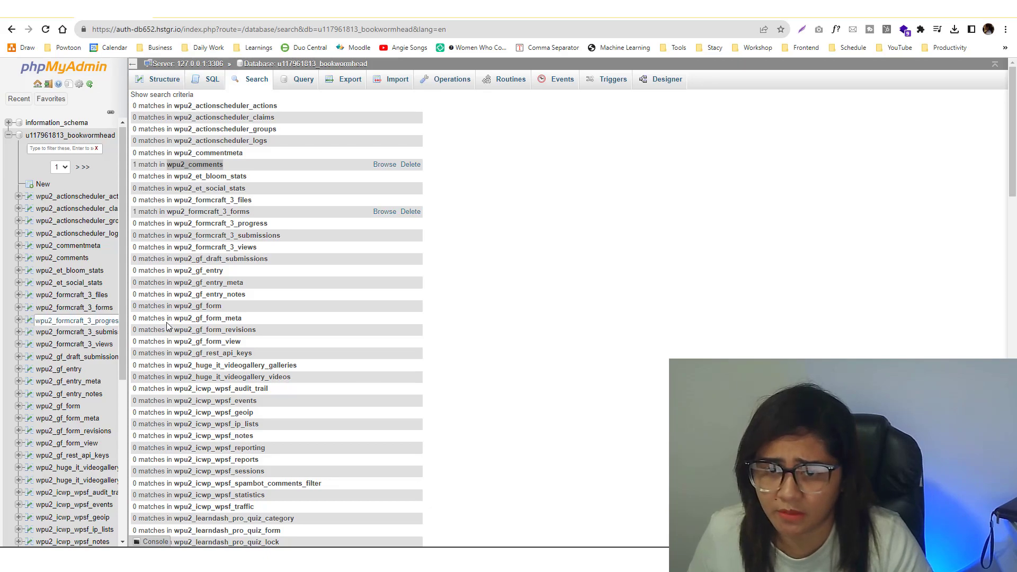
scroll(240, 366, "down", 7)
scroll(240, 366, "down", 2)
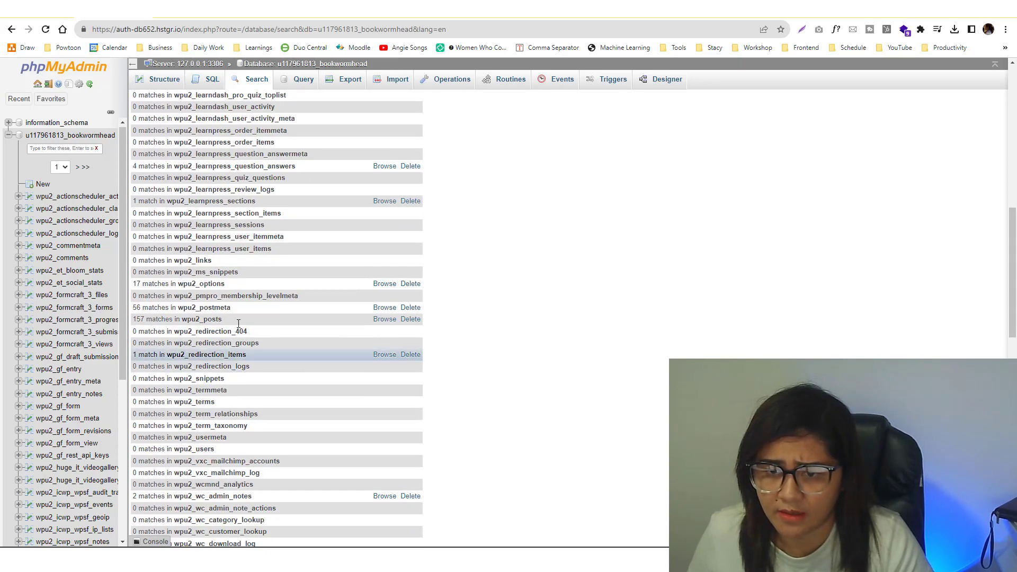
left_click_drag(225, 284, 178, 284)
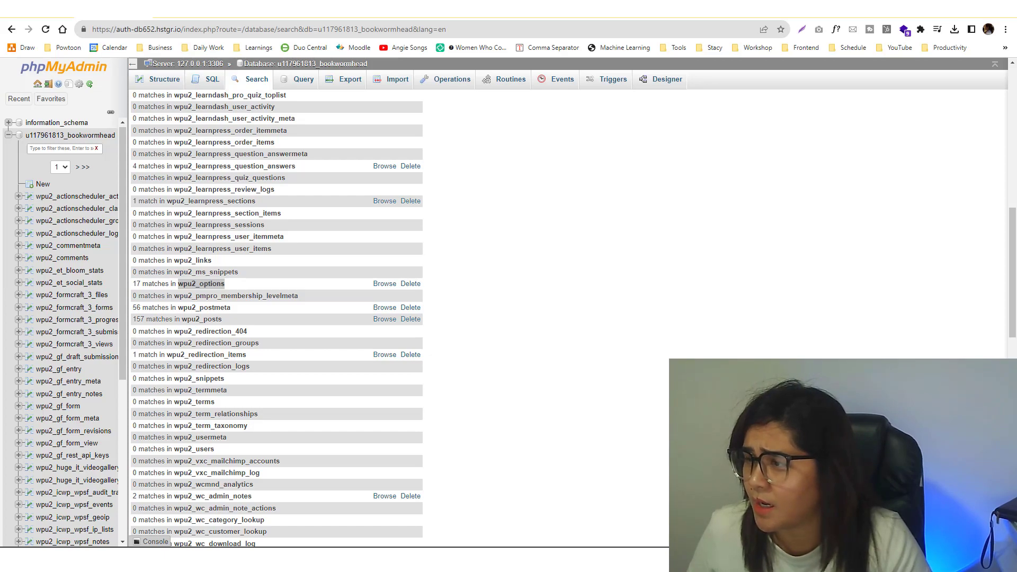
scroll(281, 377, "down", 15)
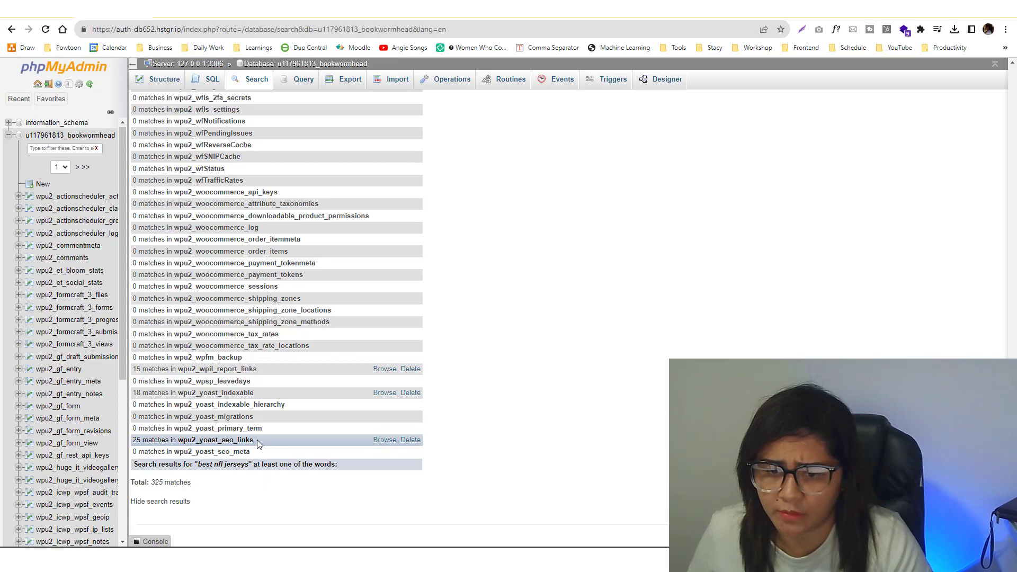
Mark the wpu2_yoast_seo_links entry in the search results and open a blank Notepad document for notes.
left_click_drag(263, 439, 176, 441)
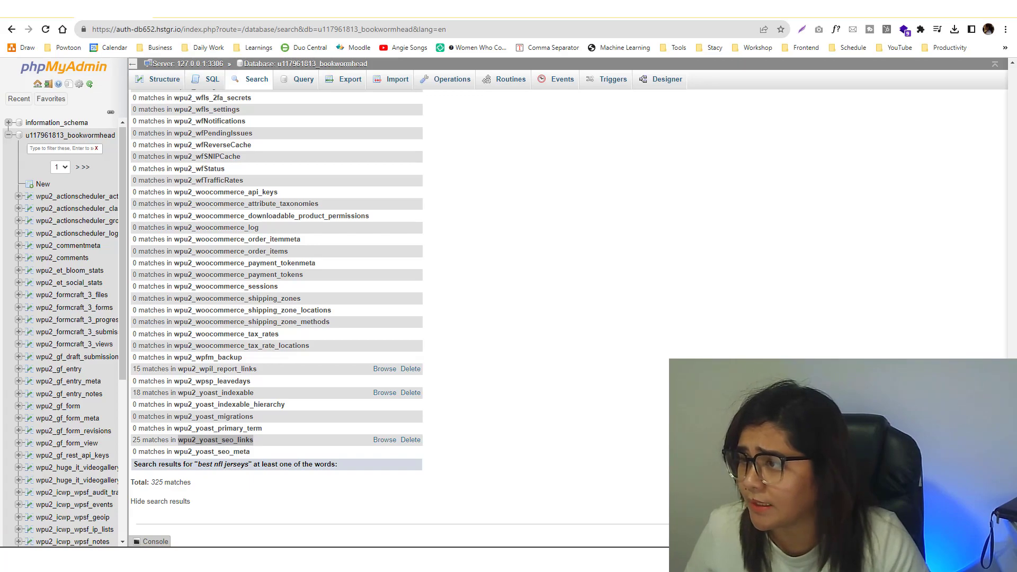
left_click_drag(295, 157, 440, 157)
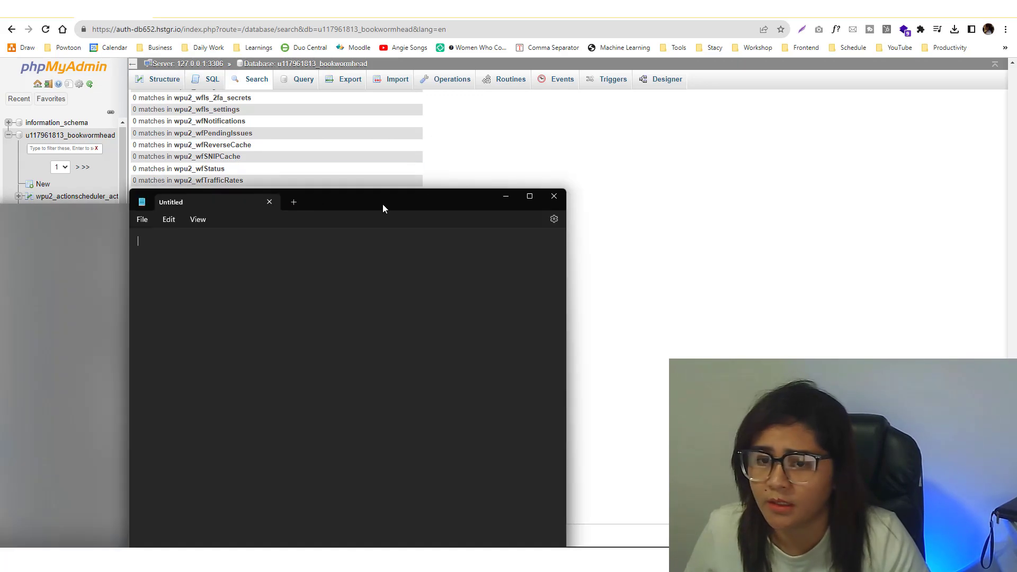
left_click_drag(382, 205, 0, 121)
left_click(209, 80)
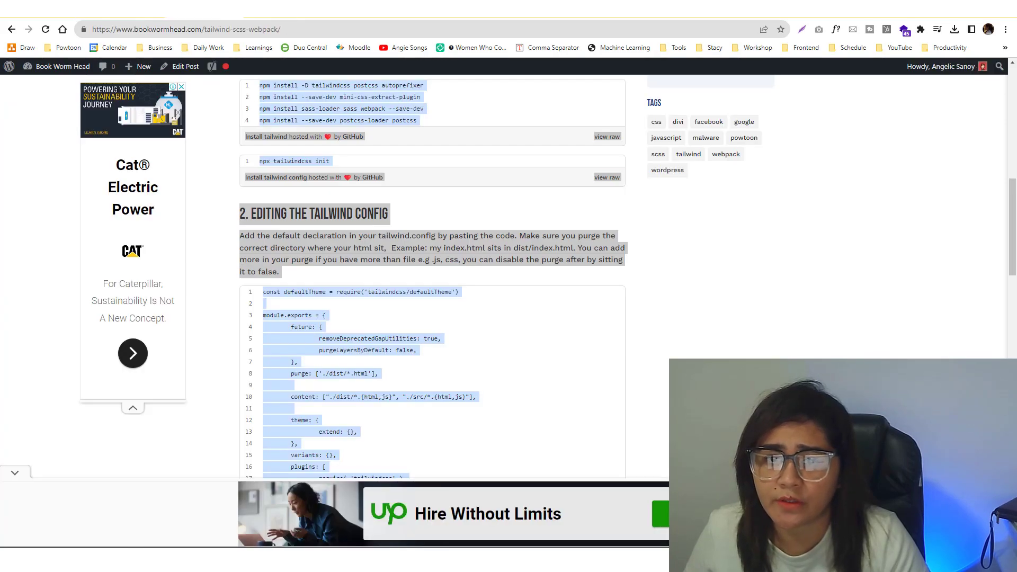
Select the whole list of injected spam links in the published post and place the blank note beside it.
scroll(259, 155, "up", 10)
scroll(237, 164, "down", 5)
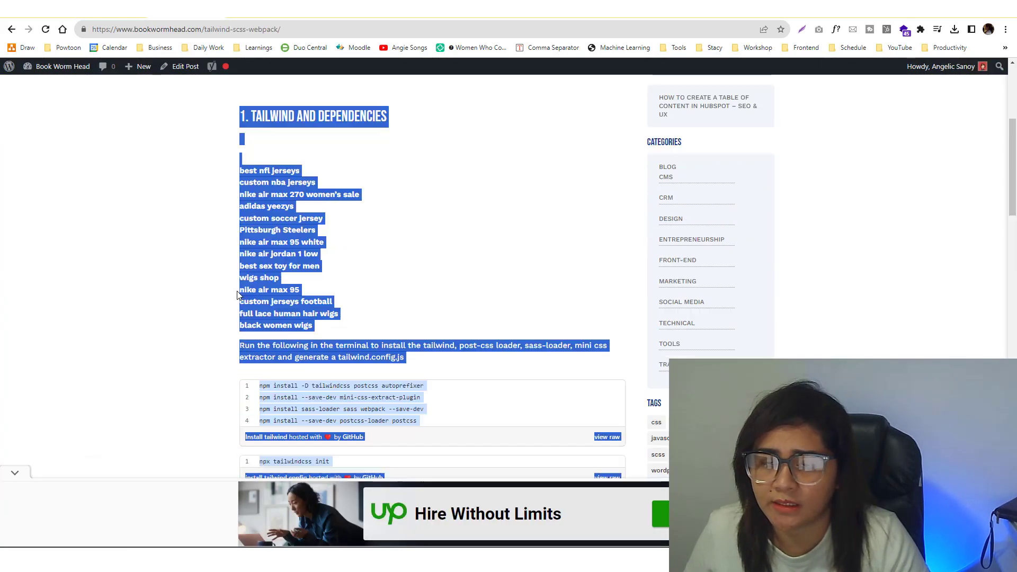
left_click(236, 165)
left_click_drag(228, 155, 404, 329)
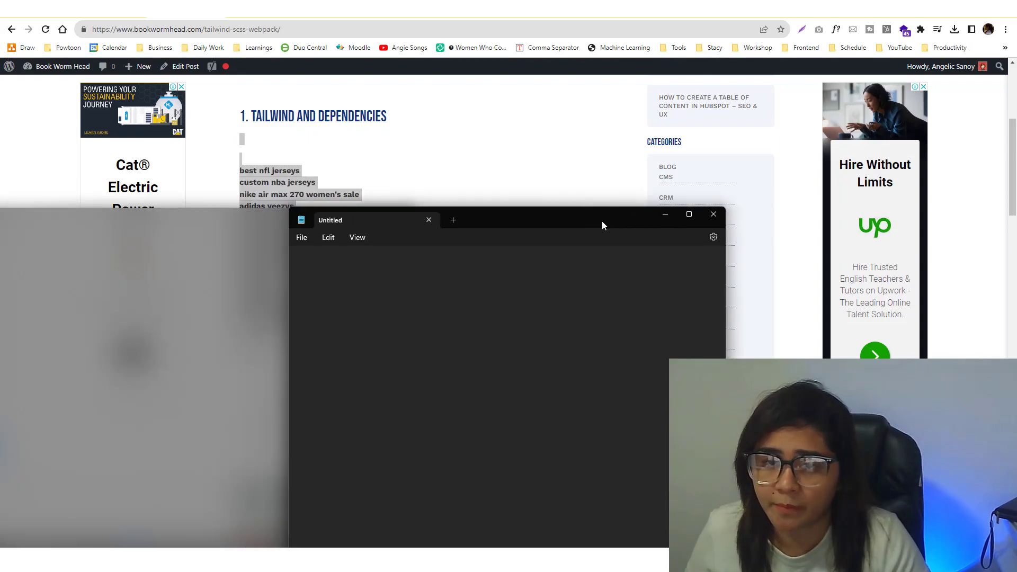
left_click_drag(602, 223, 761, 133)
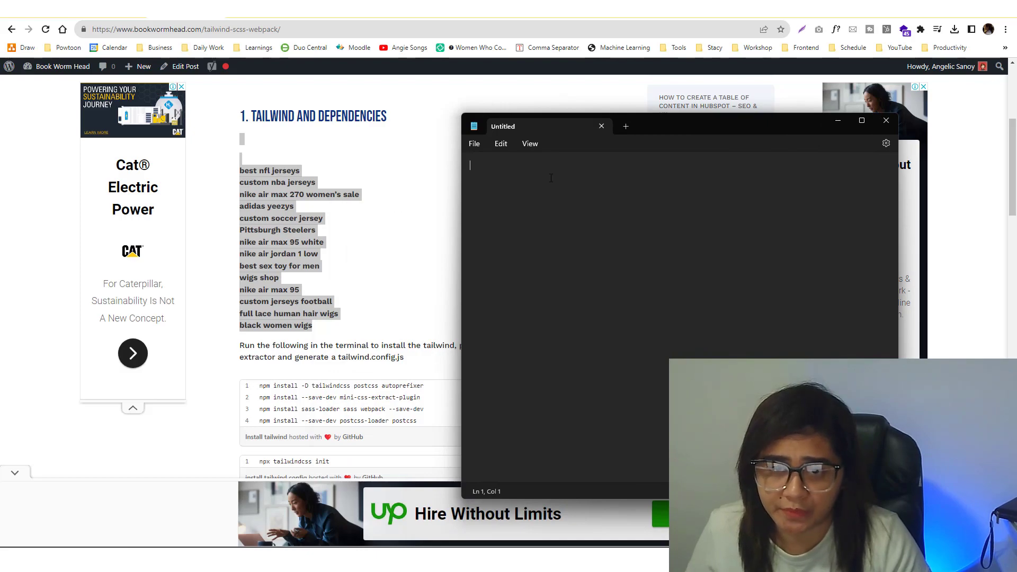
Copy the spam phrase "best nfl jerseys" from the post into the note and remove the blank line above it.
left_click(229, 172)
left_click_drag(229, 157, 340, 172)
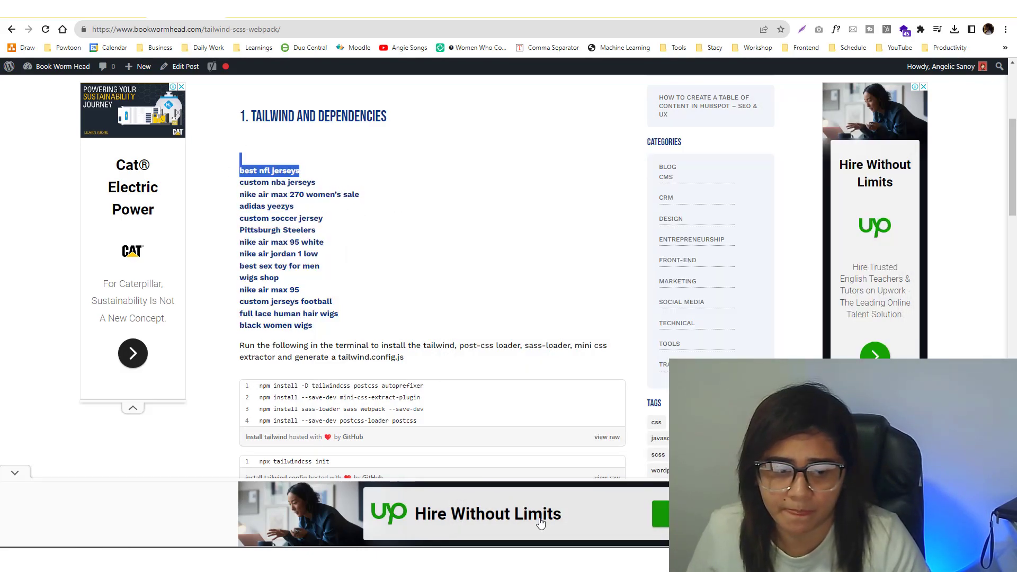
key("ctrl+c")
key("alt+Tab")
key("ctrl+v")
key("ctrl+a")
left_click(476, 168)
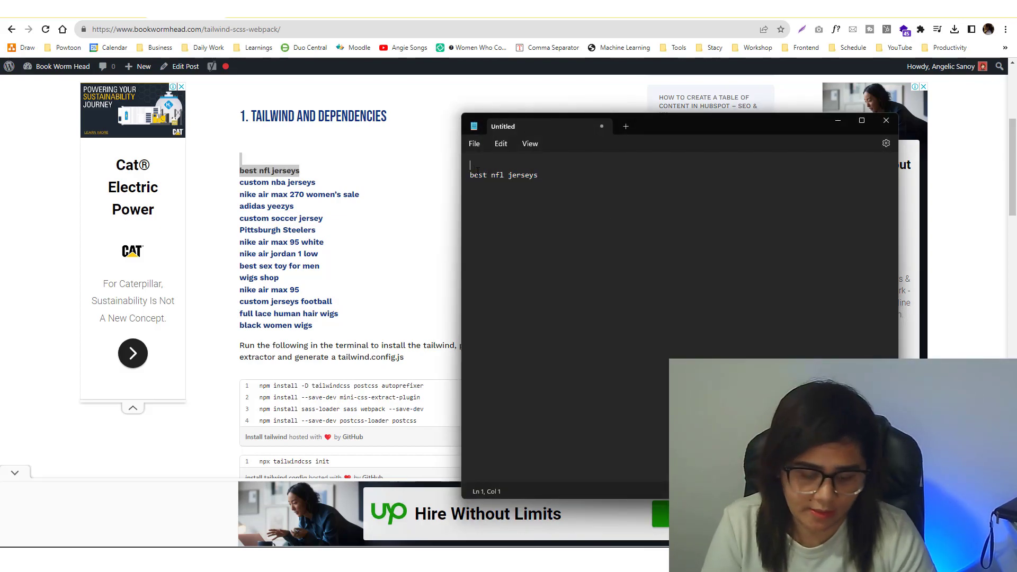
key("BackSpace")
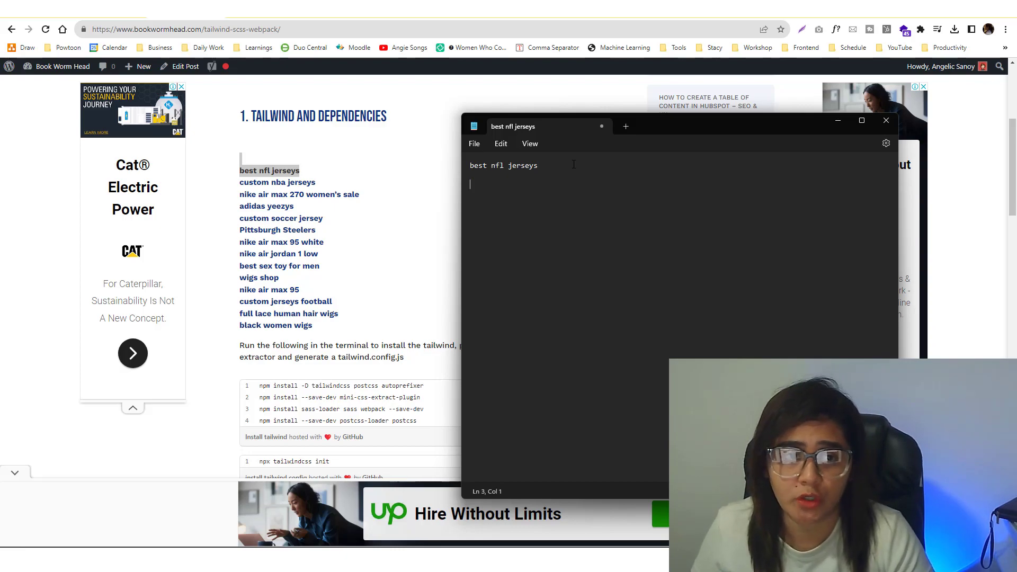
Filter the bookwormhead database's tables by "post" in phpMyAdmin and copy the table name wpu2_posts into the note.
left_click_drag(656, 129, 0, 175)
left_click(111, 11)
left_click(165, 86)
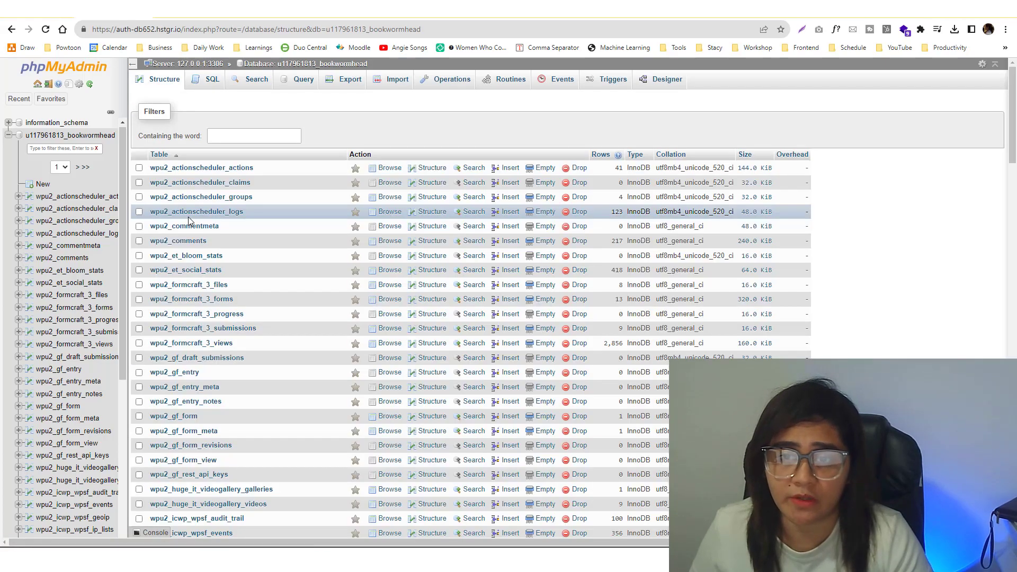
left_click(225, 134)
type("post")
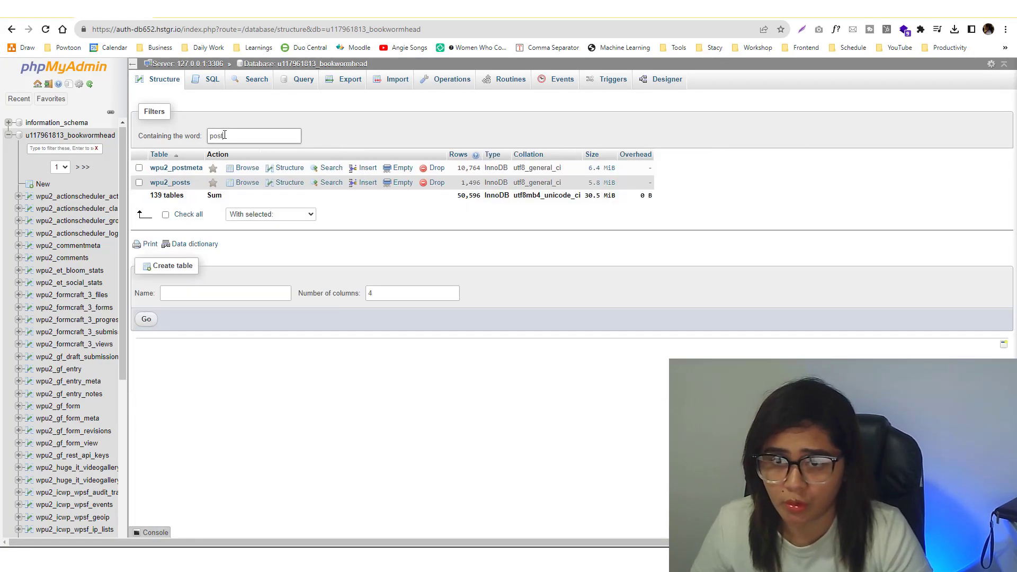
left_click_drag(191, 183, 146, 185)
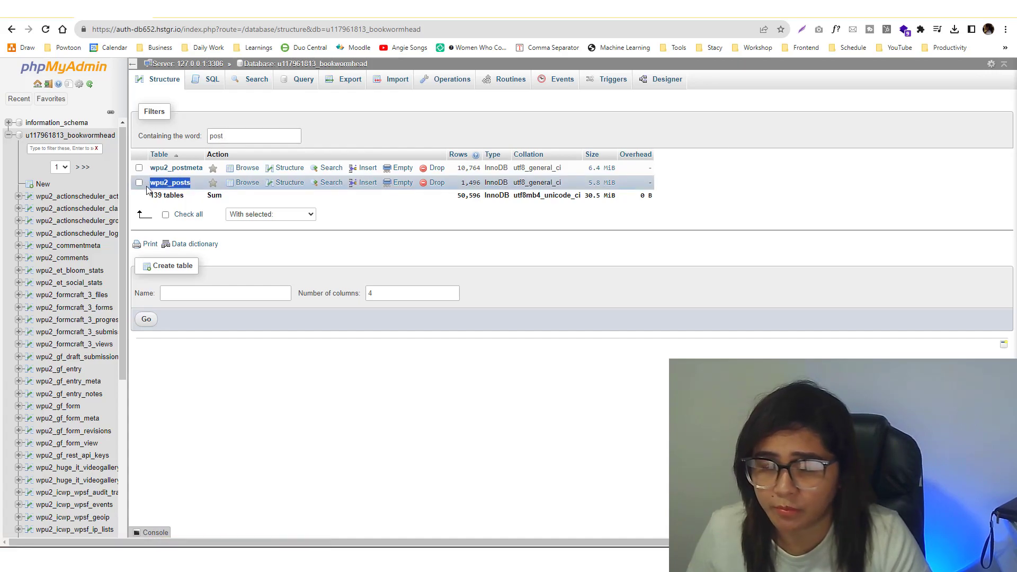
left_click_drag(0, 186, 644, 149)
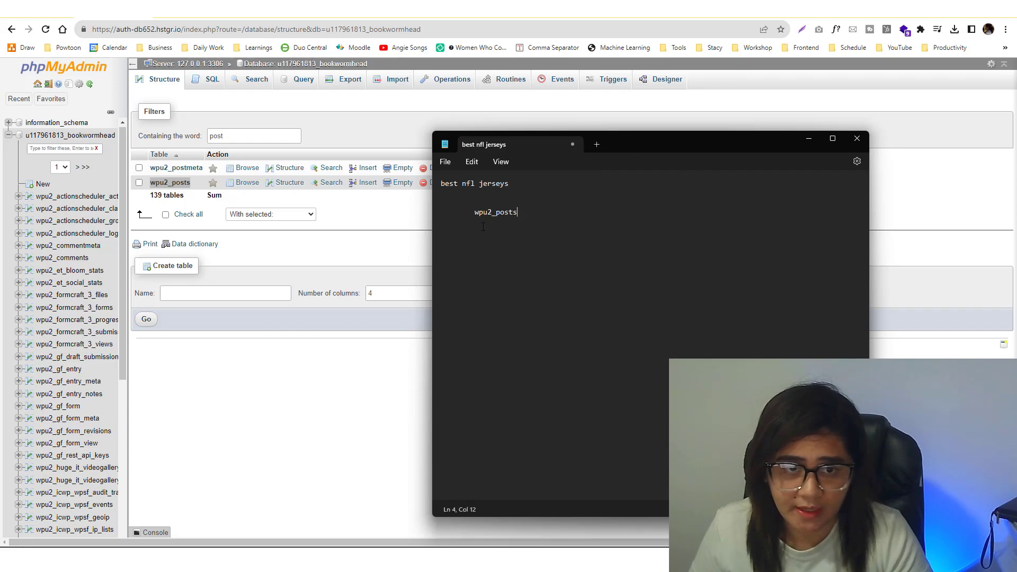
Browse the wpu2_posts table for the column holding the post text and add the column name post_content to the note.
left_click(173, 185)
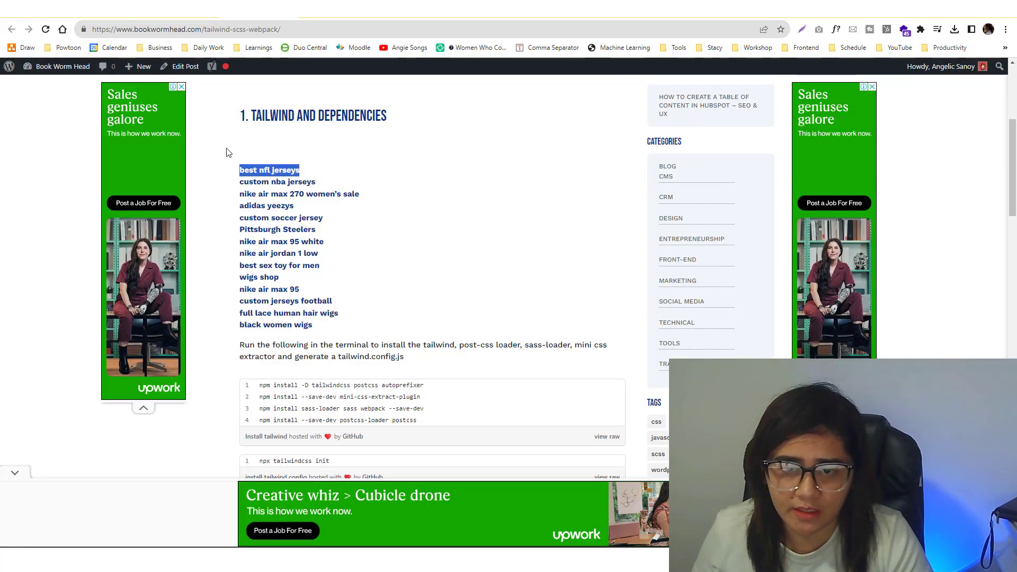
left_click_drag(228, 152, 374, 343)
left_click_drag(376, 163, 391, 190)
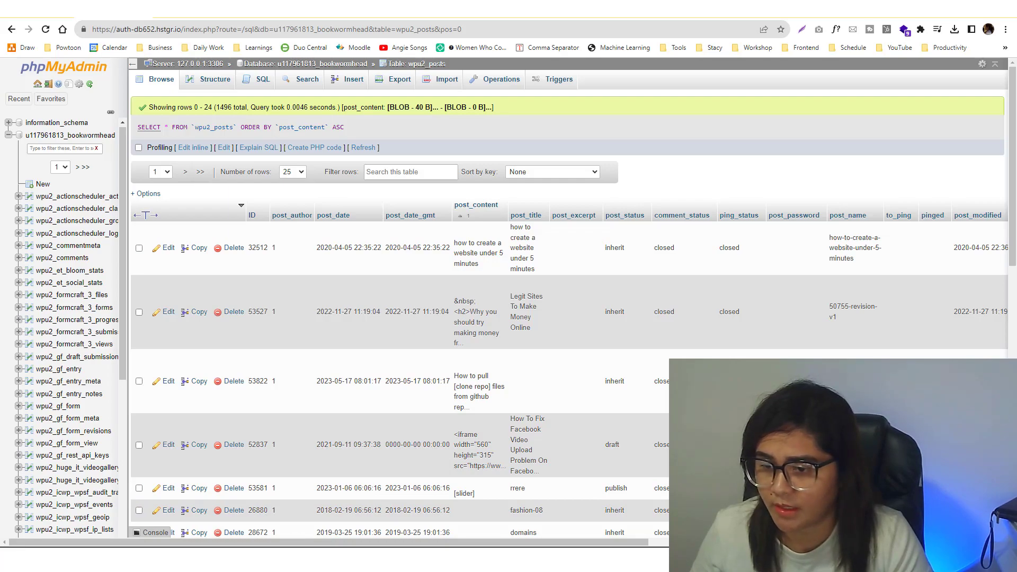
key("alt+Tab")
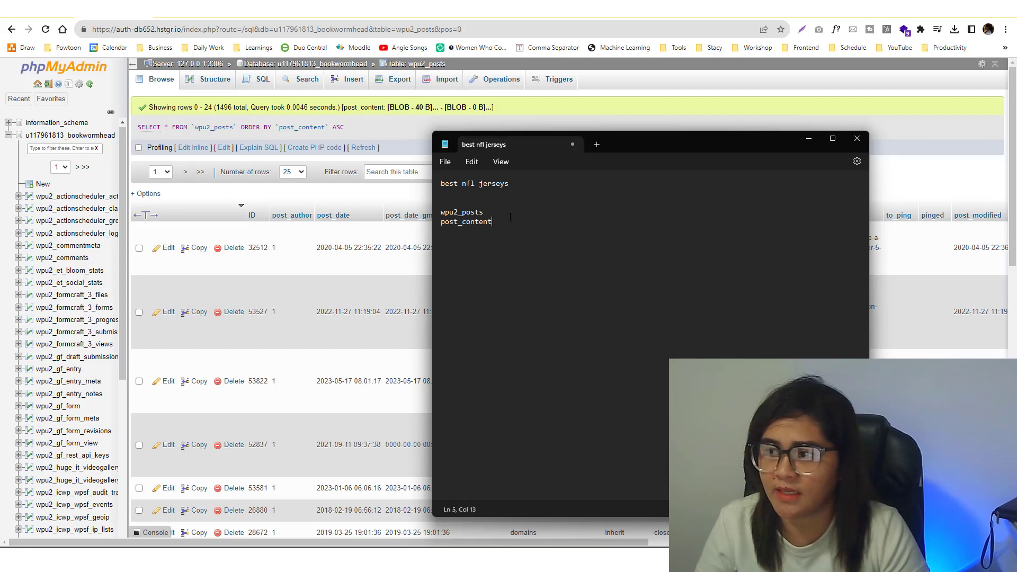
left_click_drag(643, 147, 550, 141)
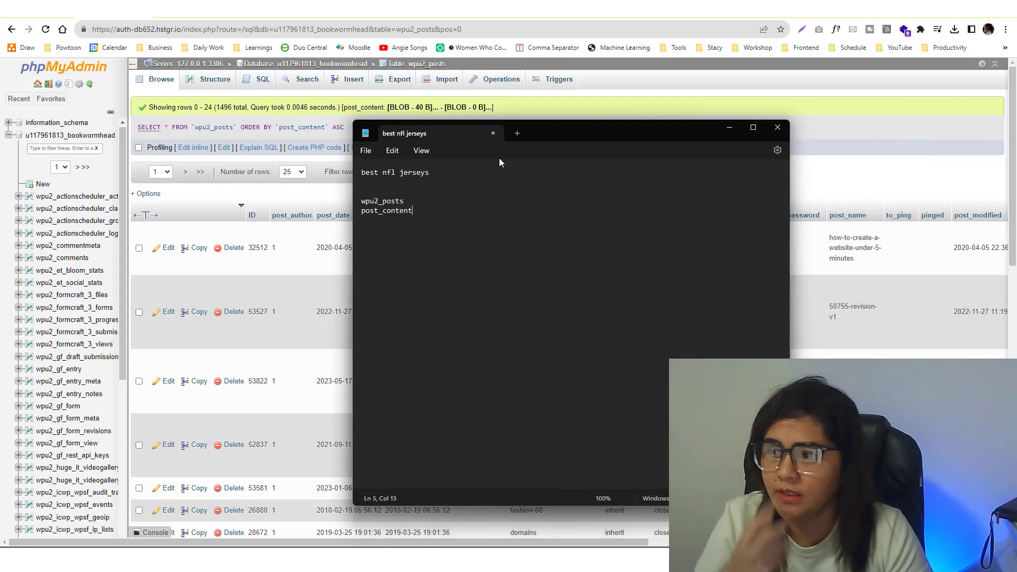
Paste the UPDATE query that removes 'dallas cowboys football' from post_content in wpu2_posts into the note and check its table and column names.
left_click(363, 191)
key("ctrl+v")
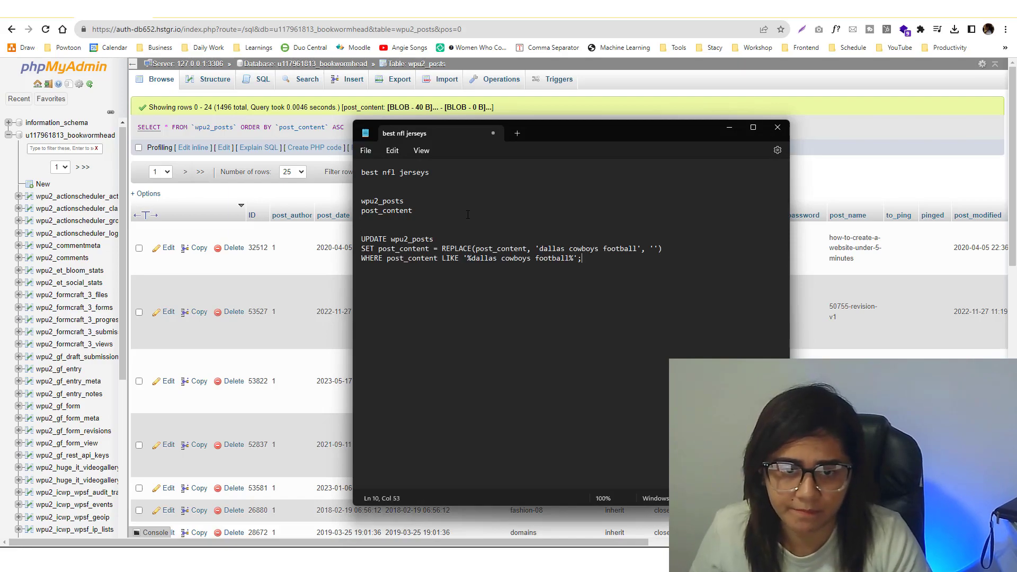
left_click_drag(434, 239, 391, 239)
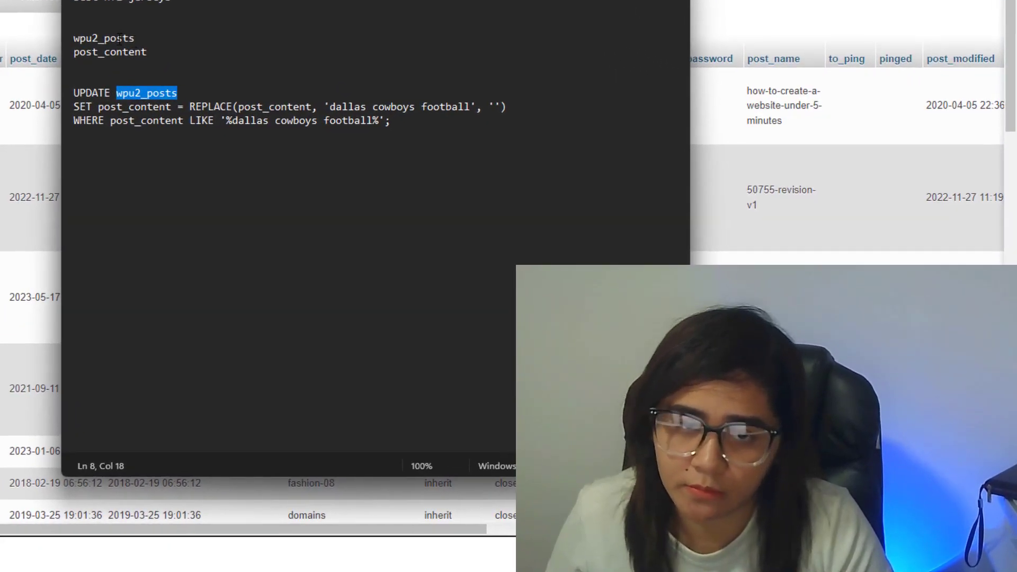
left_click_drag(98, 106, 169, 109)
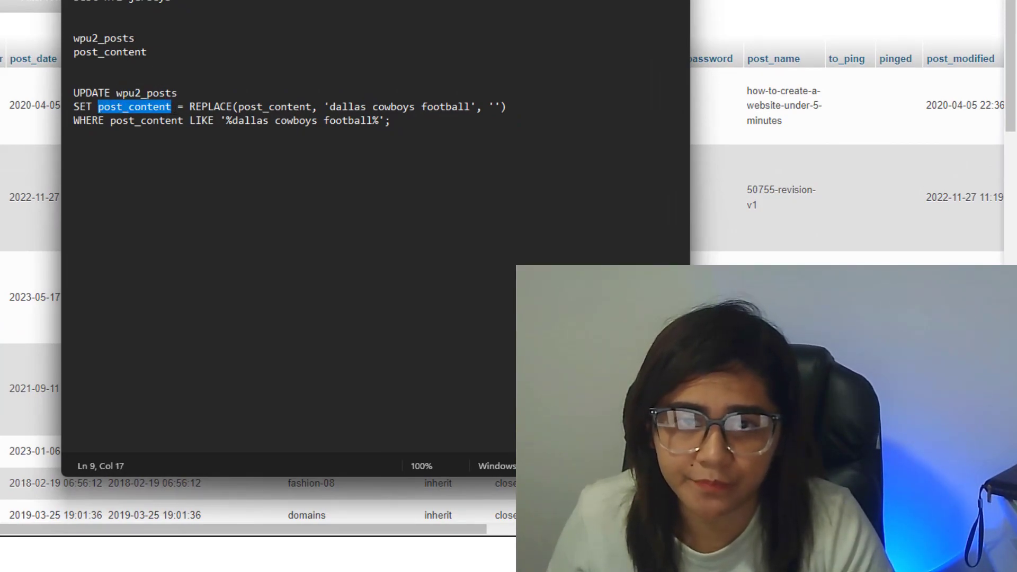
key("alt+Tab")
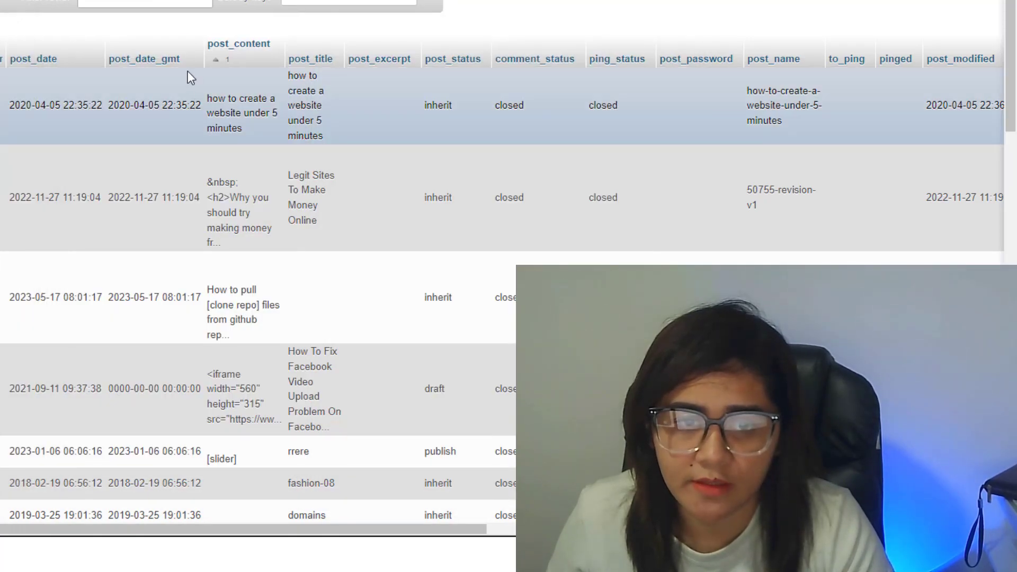
key("alt+Tab")
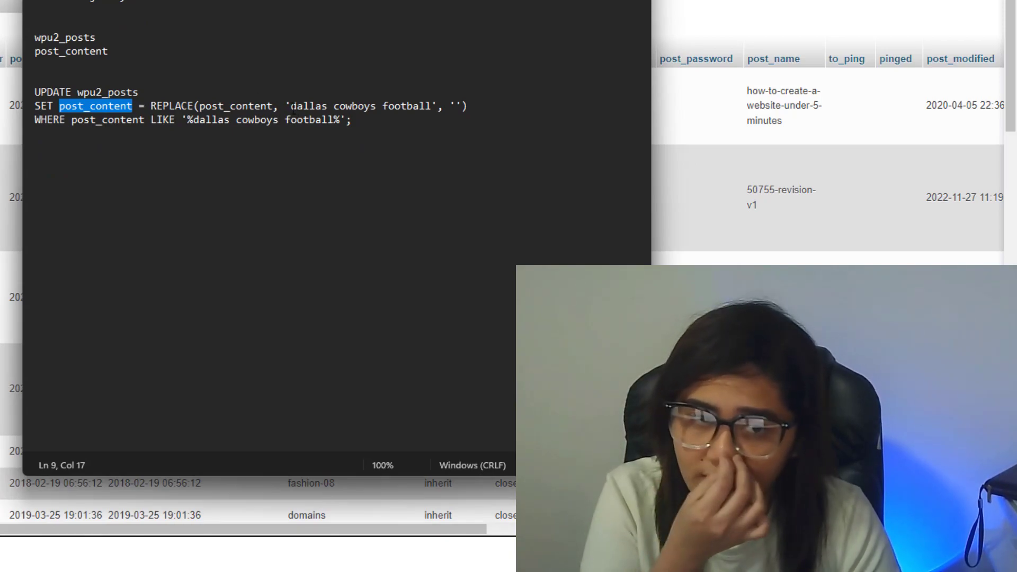
Replace 'dallas cowboys football' with 'best nfl jerseys' in both the REPLACE and LIKE parts of the query.
mouse_move(291, 106)
left_mouse_down()
mouse_move(431, 105)
mouse_move(286, 106)
left_mouse_up()
left_click(137, 3)
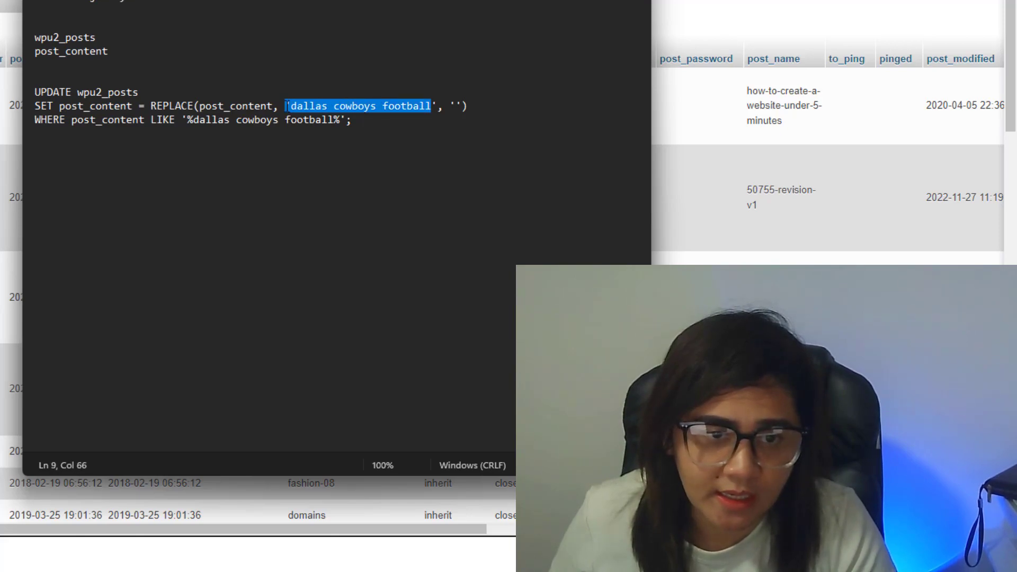
key("ctrl+v")
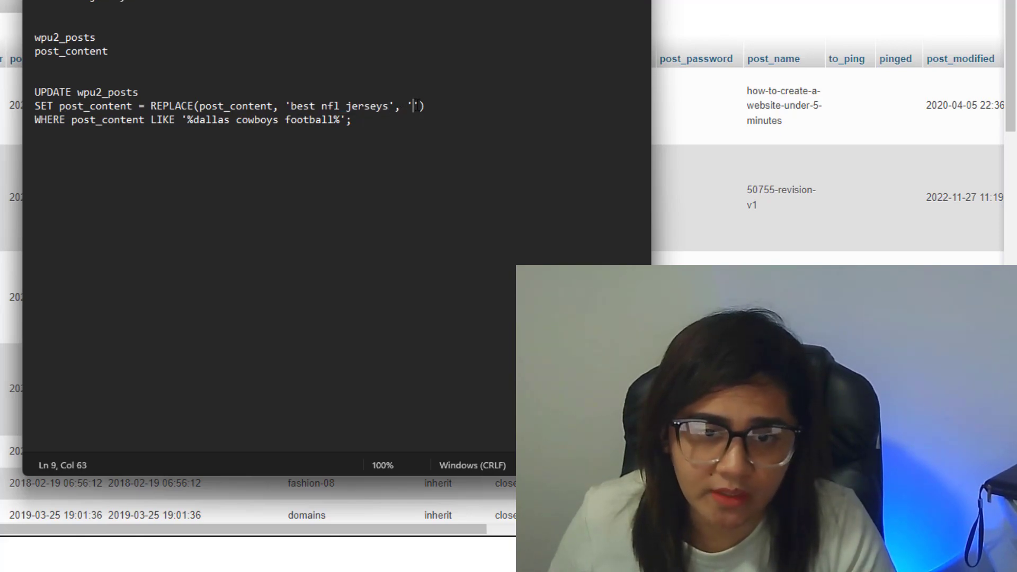
left_click(383, 129)
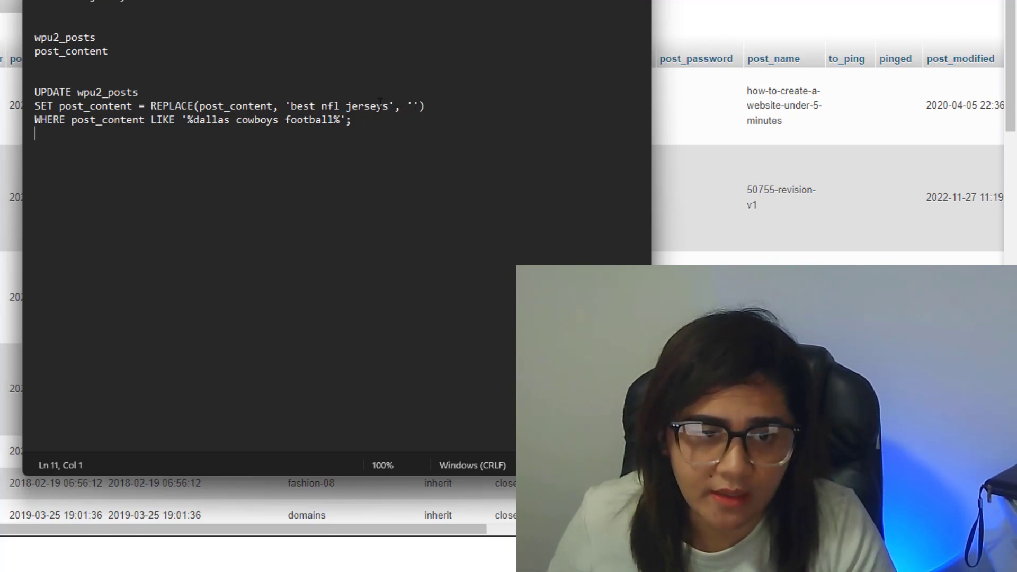
left_click_drag(390, 104, 292, 106)
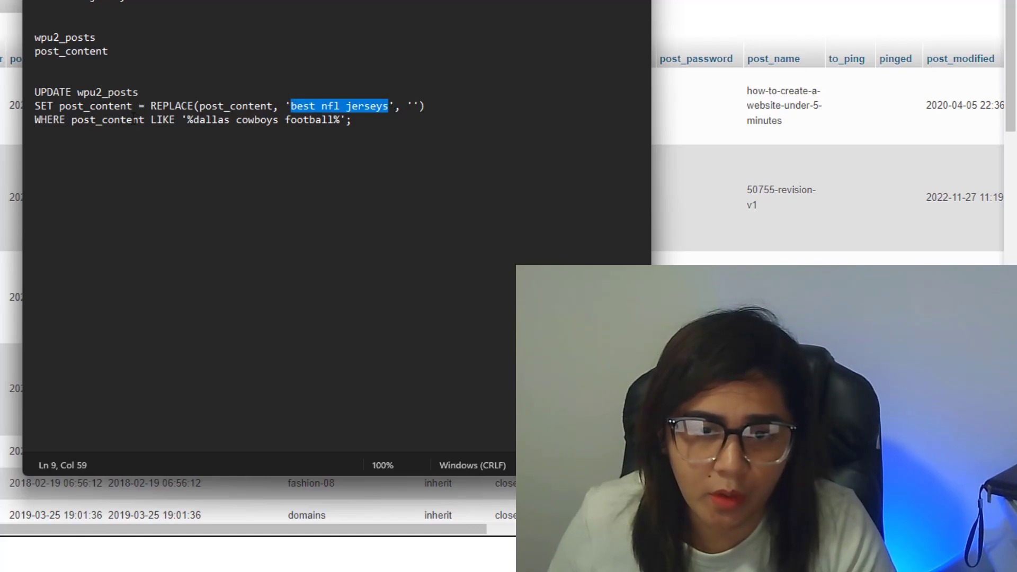
left_click_drag(195, 121, 340, 121)
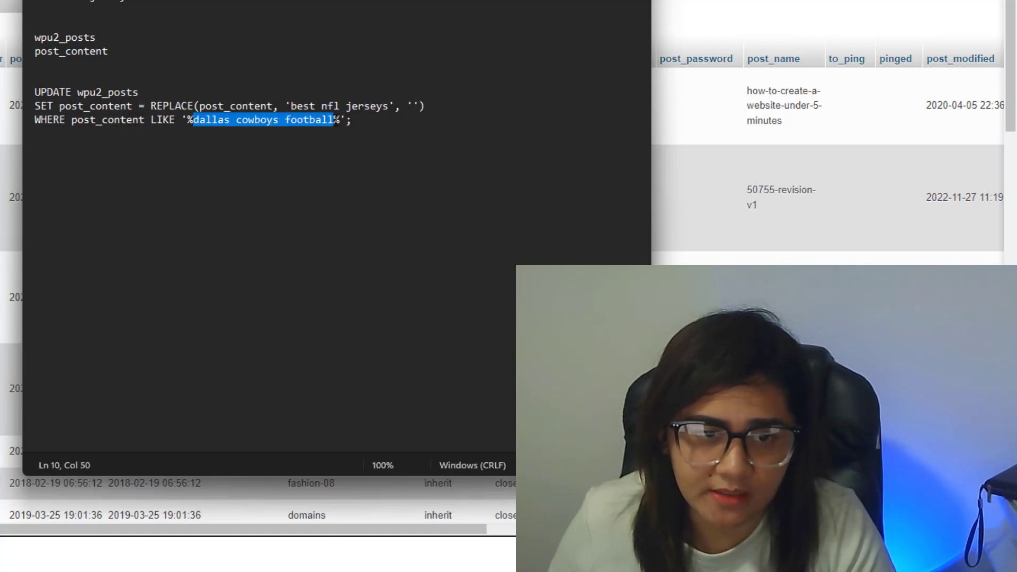
key("ctrl+v")
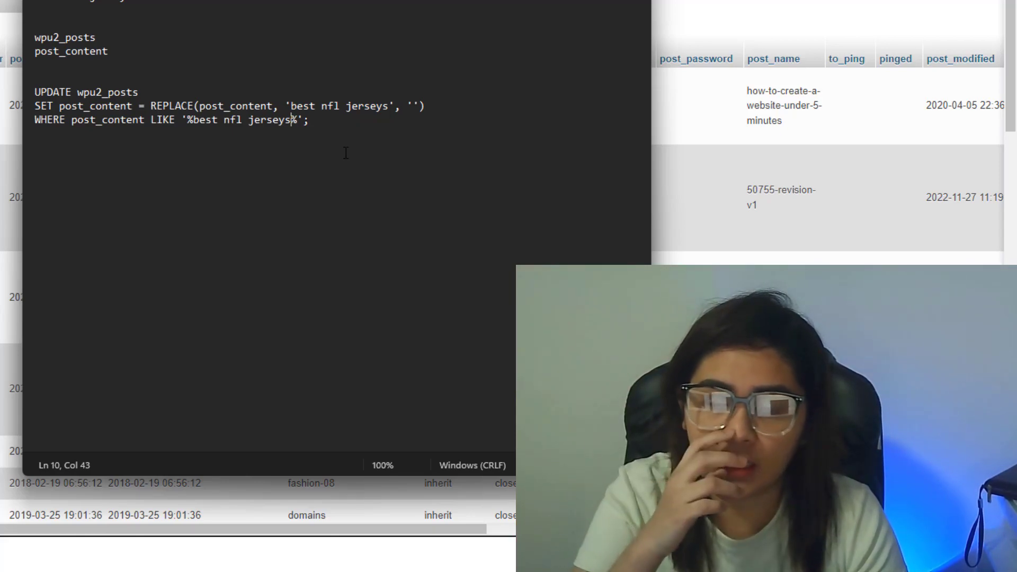
Select the complete UPDATE query in the note, from UPDATE wpu2_posts through the WHERE clause.
left_click_drag(353, 132, 23, 92)
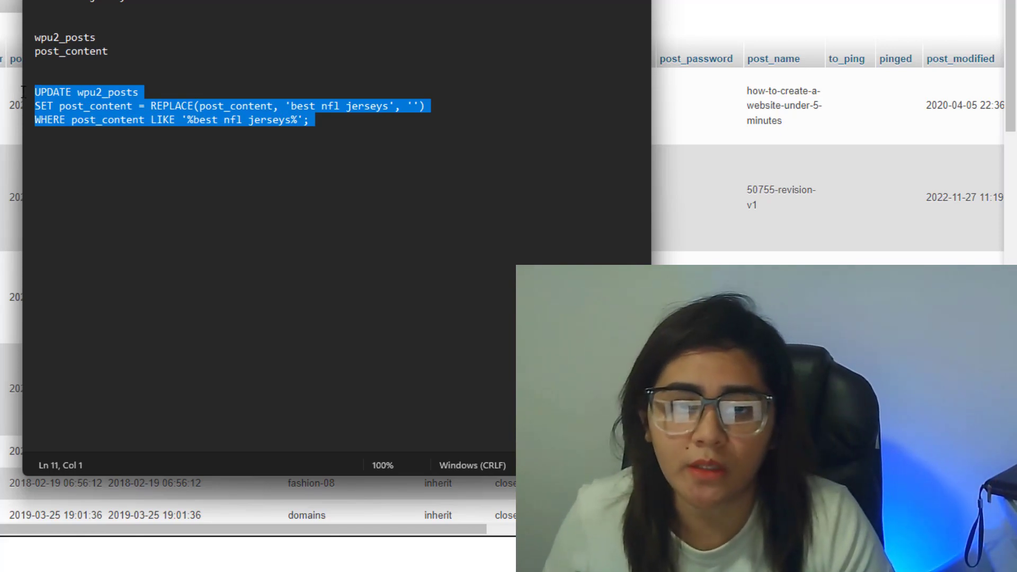
left_click_drag(254, 3, 413, 0)
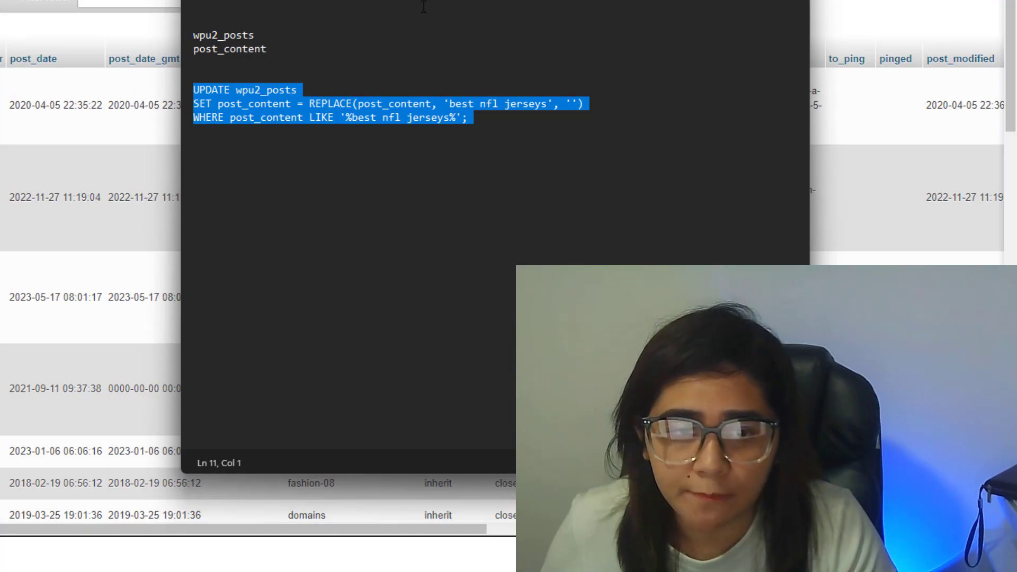
left_click(319, 90)
left_click_drag(499, 117, 181, 88)
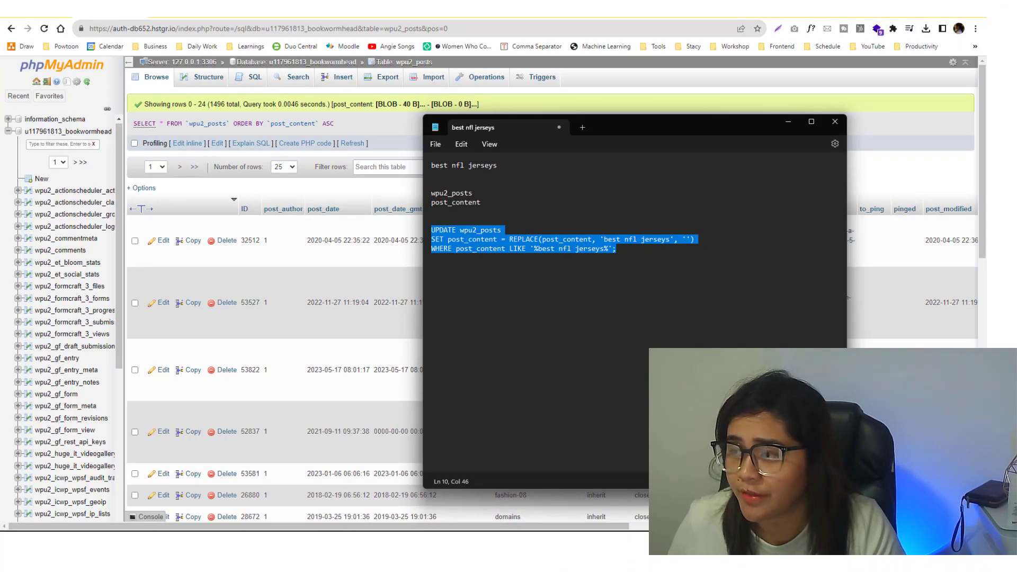
List the affected tables wpu2_comments, wpu2_options and wpu2_yoast_seo_links under the spam phrase in the note.
left_click(575, 165)
key("Return")
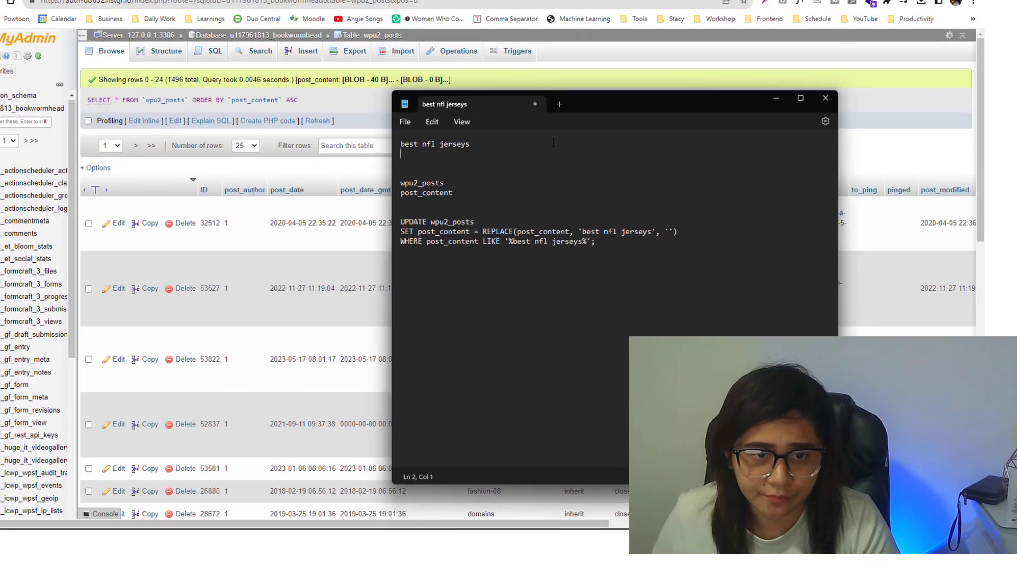
key("Return")
type("wpu2_comments wpu2_options wpu2_yoast_seo_links")
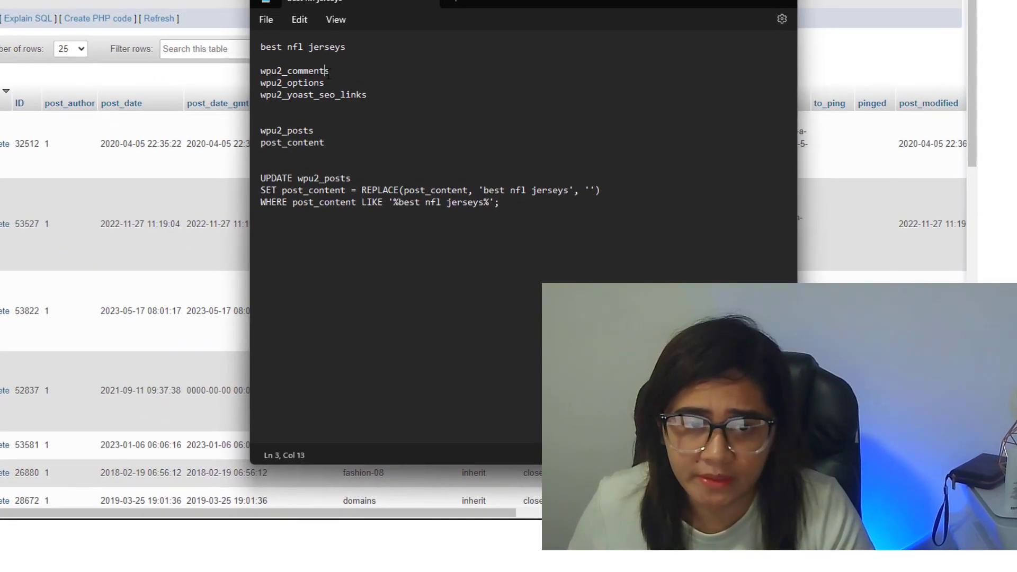
left_click(320, 94)
left_click_drag(301, 97, 255, 98)
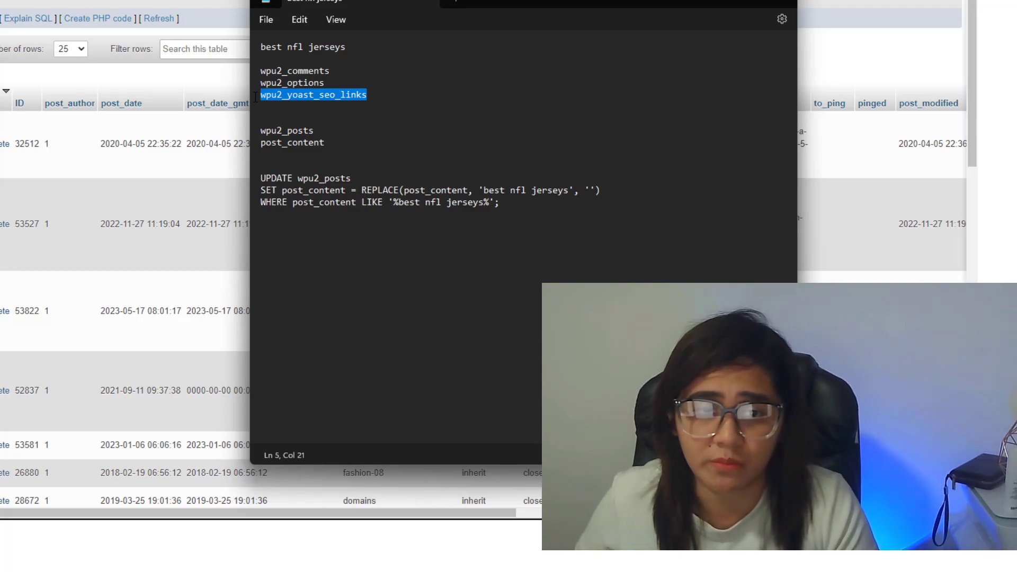
double_click(310, 82)
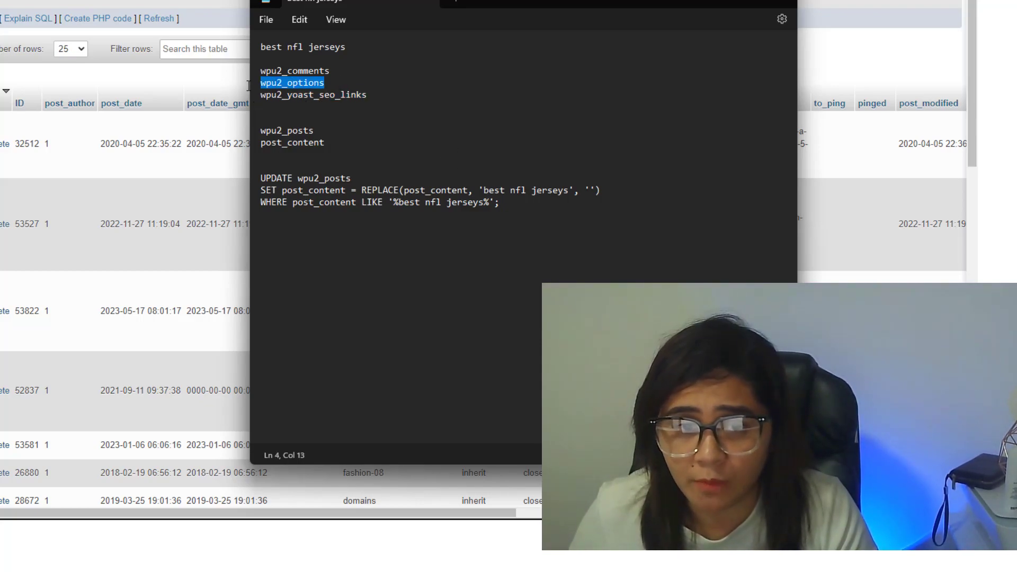
Compare the affected tables listed in the note with the wpu2_posts table targeted by the UPDATE query.
left_click_drag(329, 71, 287, 70)
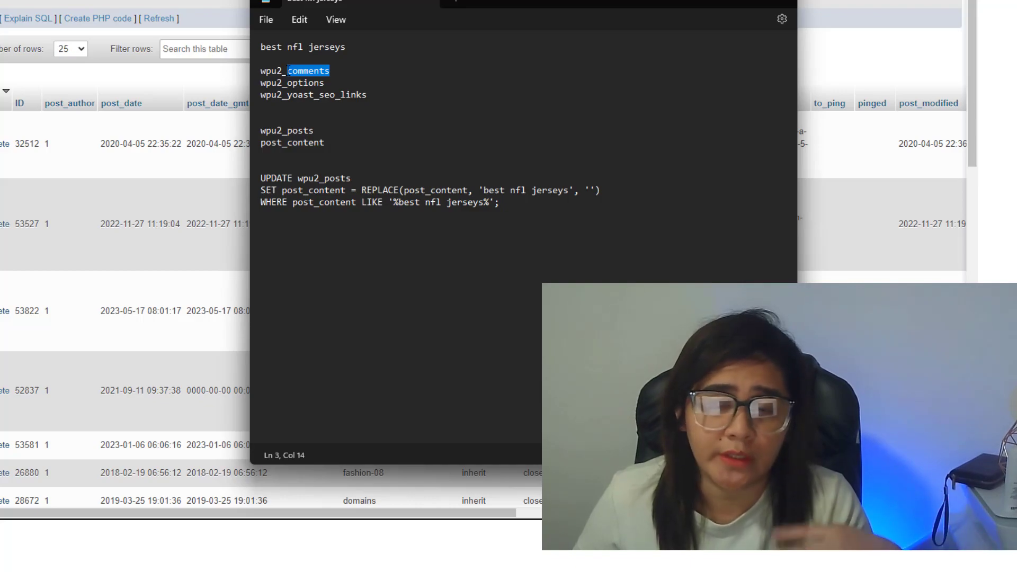
left_click_drag(349, 177, 298, 178)
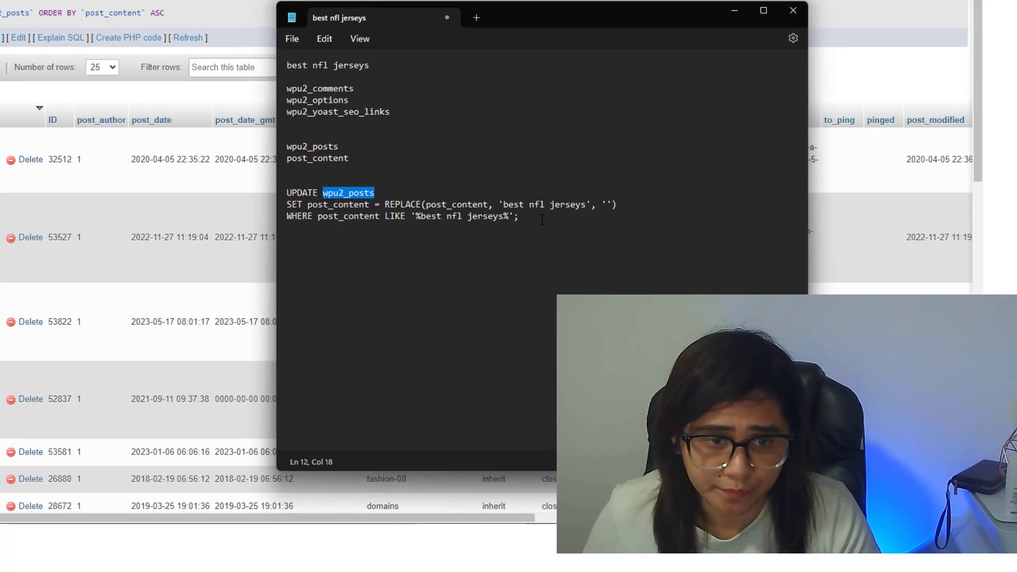
left_click_drag(260, 178, 499, 201)
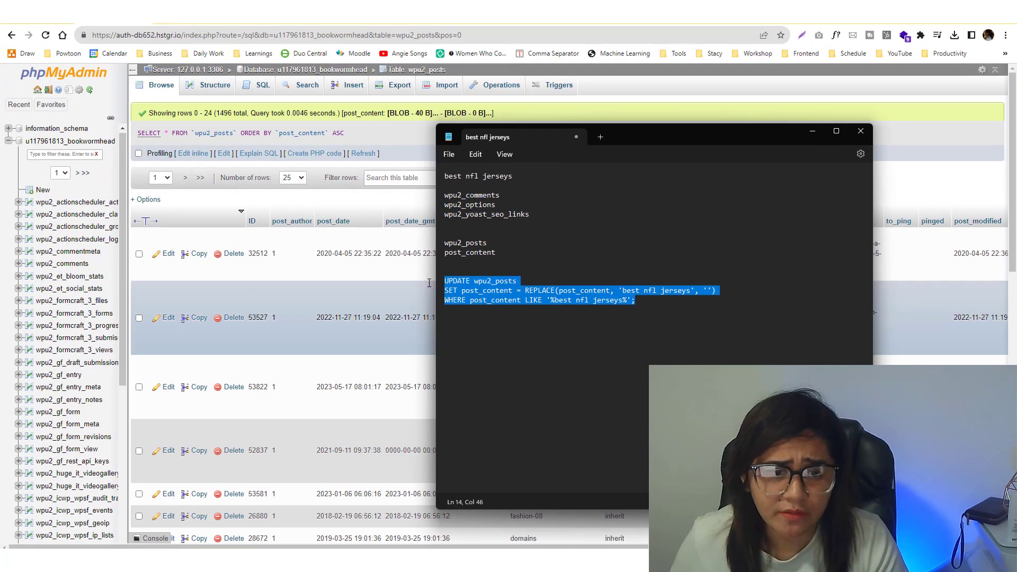
View the spam phrases on the blog post and the wpu2_posts column structure, and check the table name in the query.
left_click(813, 131)
key("ctrl+Tab")
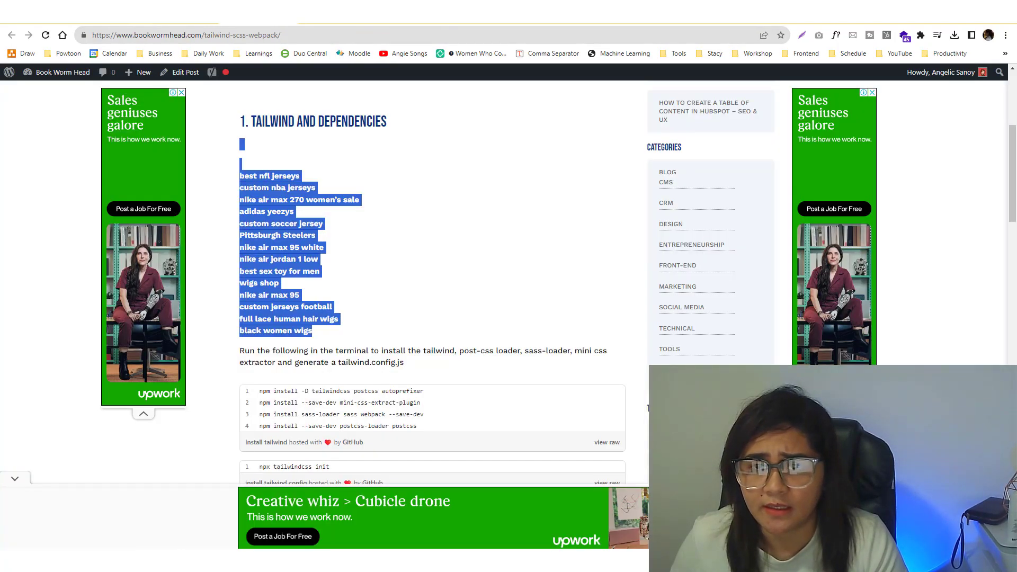
left_click(186, 12)
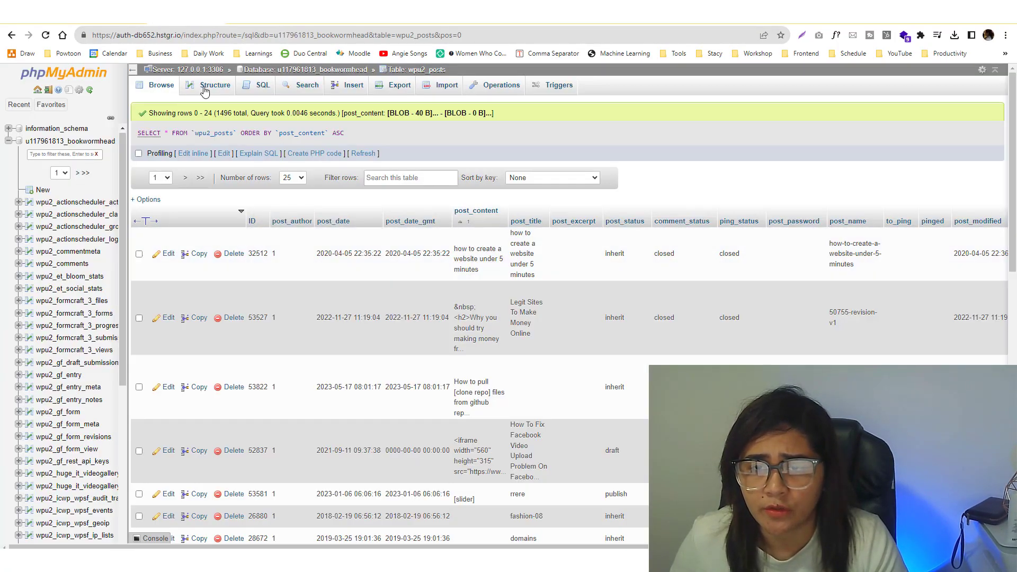
left_click(210, 90)
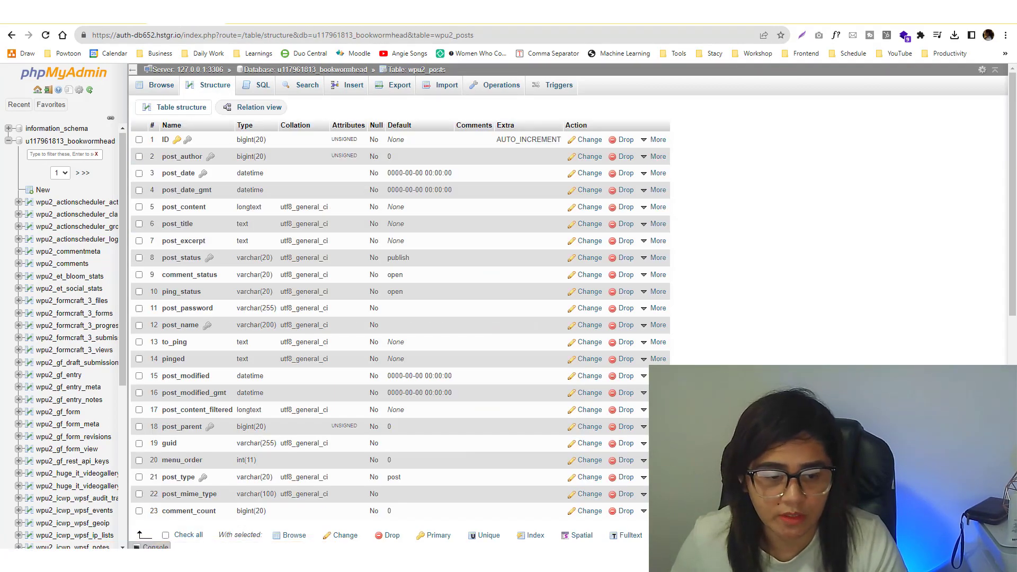
key("alt+Tab")
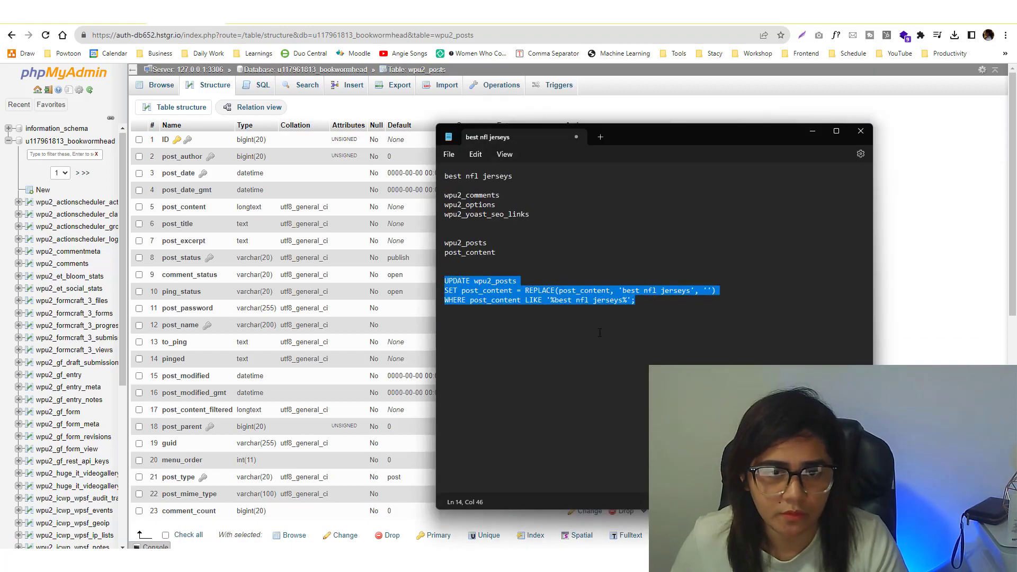
left_click_drag(516, 281, 469, 281)
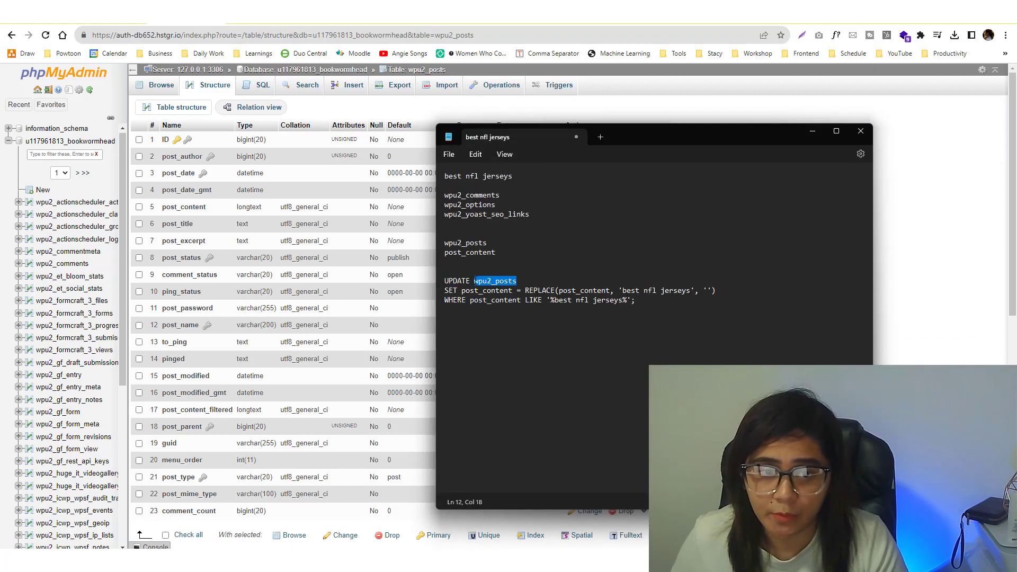
Filter the database's table list by 'post' and open the wpu2_posts table.
left_click(101, 141)
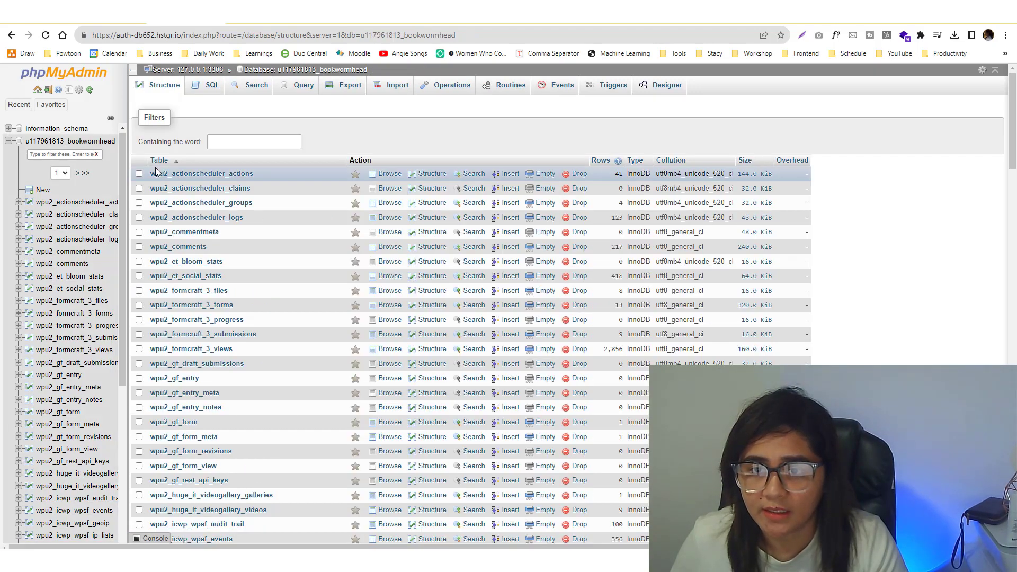
left_click(229, 143)
type("post")
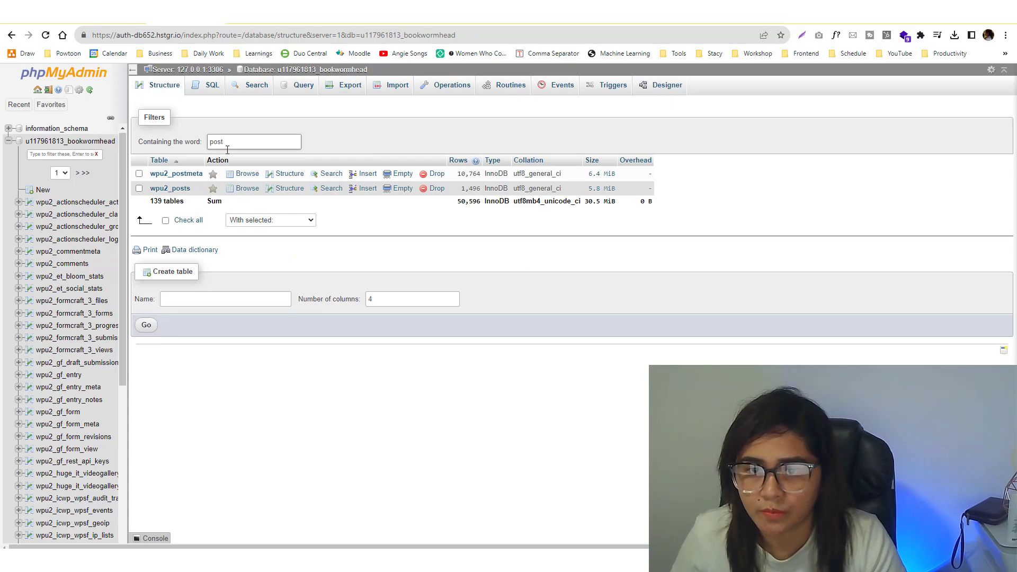
left_click(170, 188)
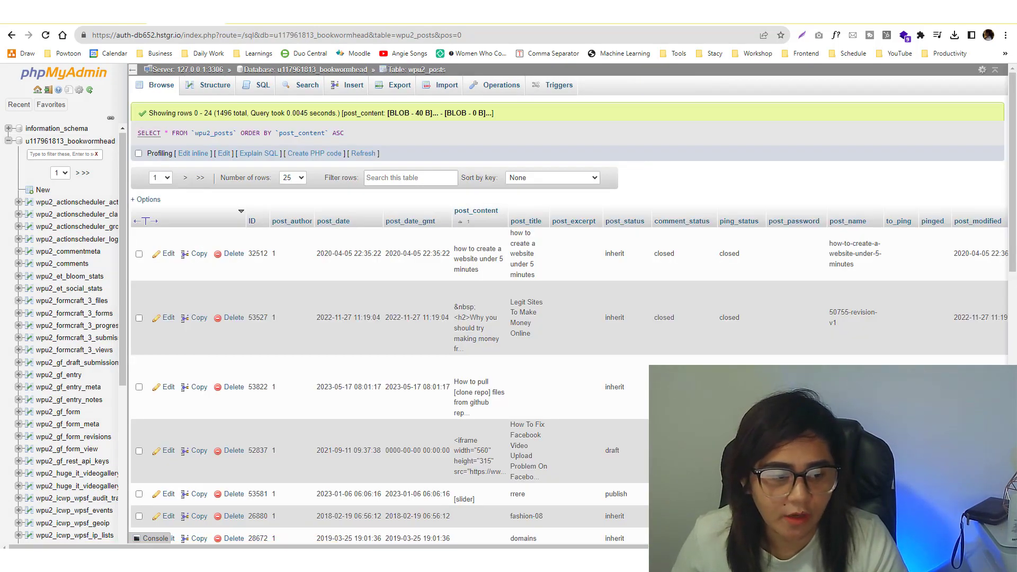
Check the query's post_content column against the wpu2_posts columns and review the spam phrases on the blog post.
key("alt+Tab")
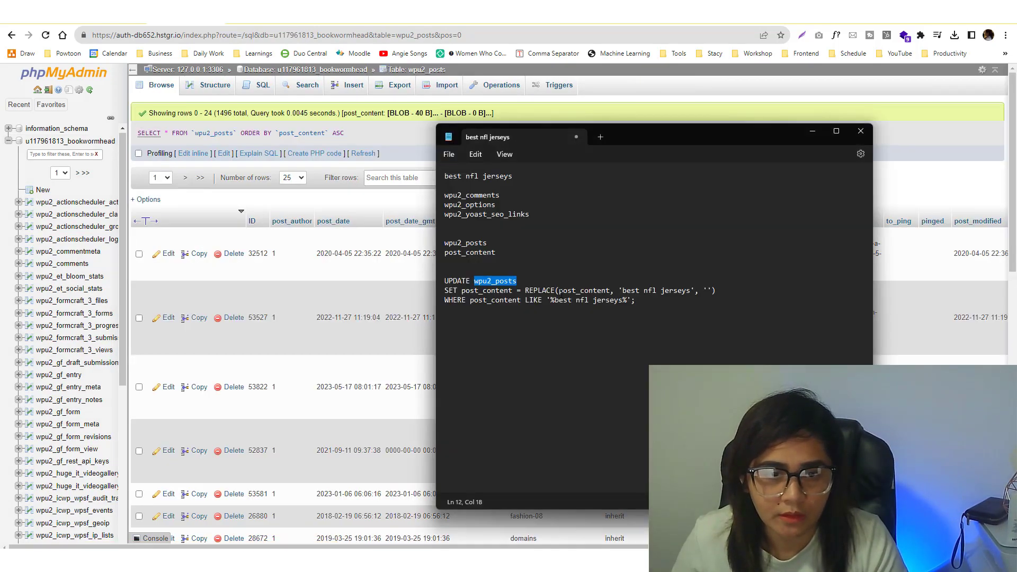
left_click_drag(558, 290, 612, 290)
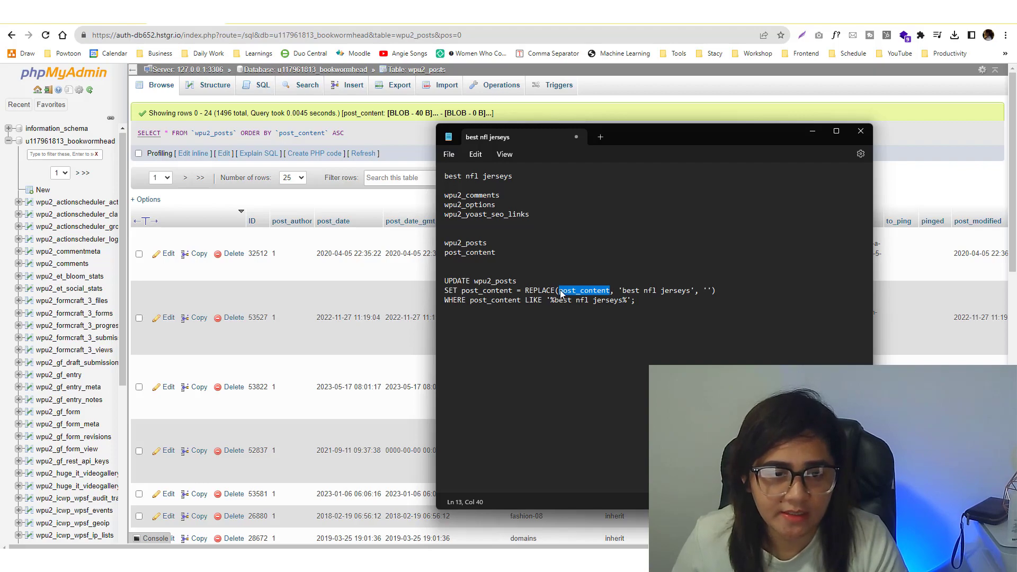
left_click(384, 199)
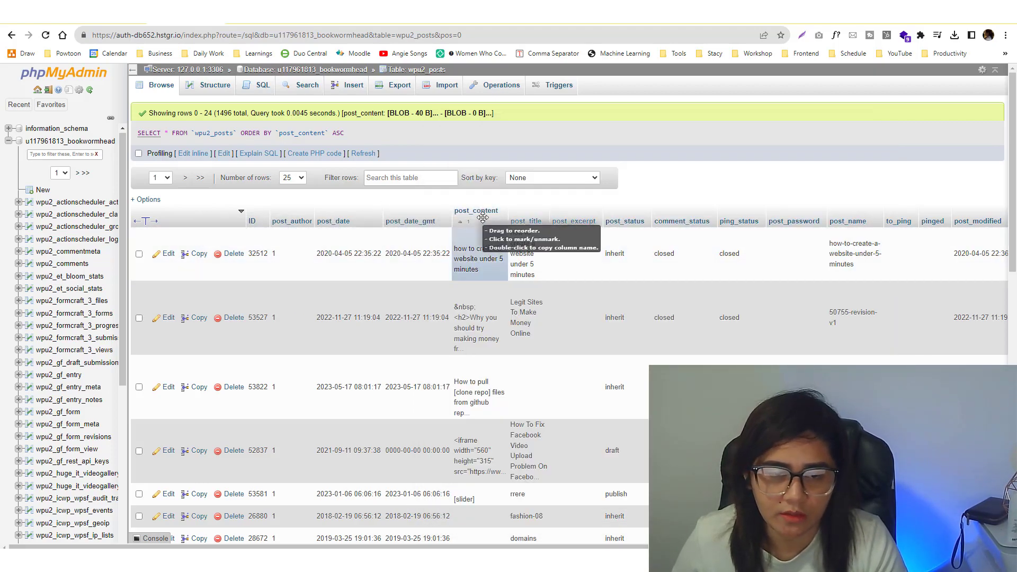
left_click(261, 14)
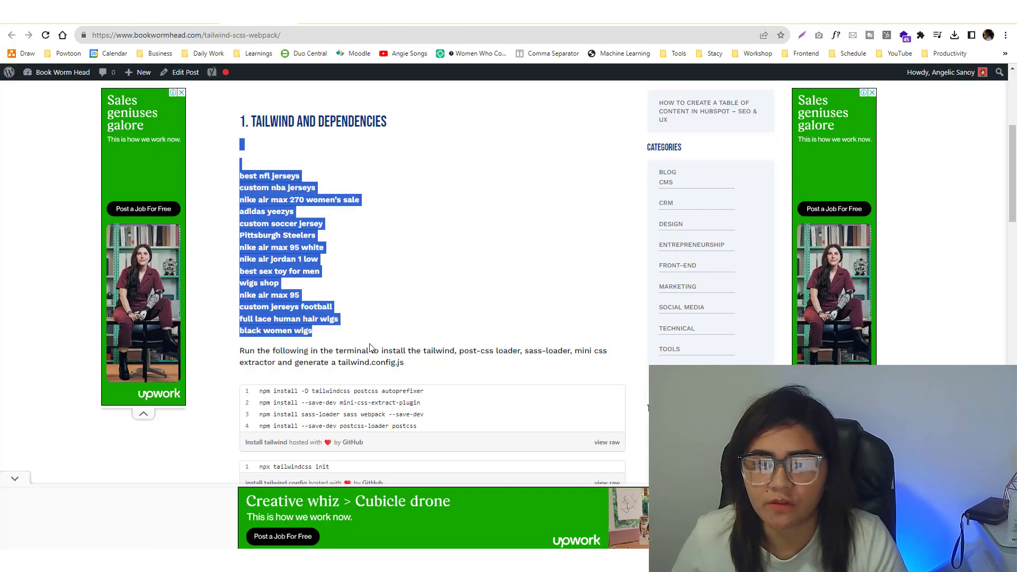
left_click(186, 14)
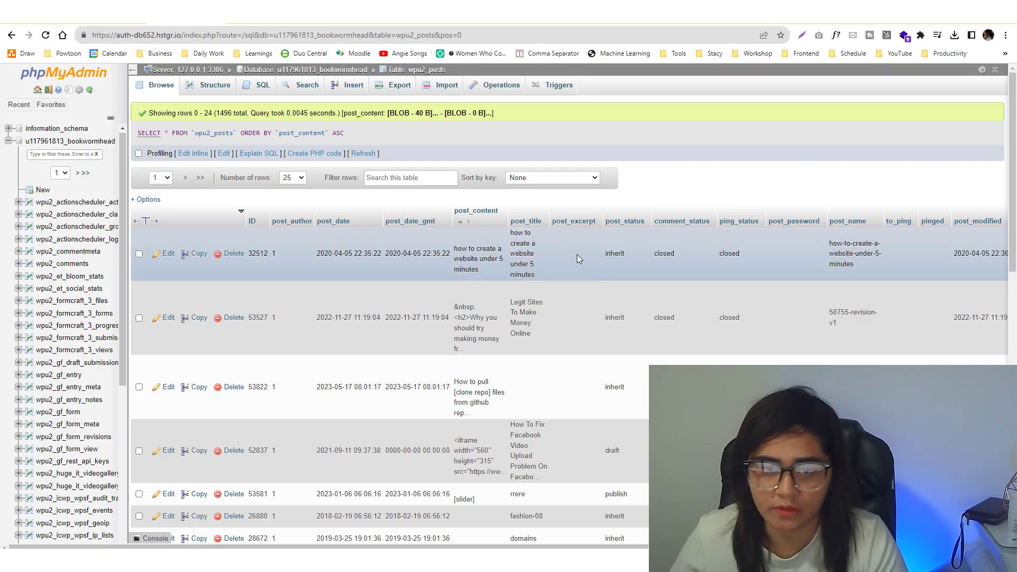
scroll(592, 371, "down", 5)
scroll(625, 360, "up", 5)
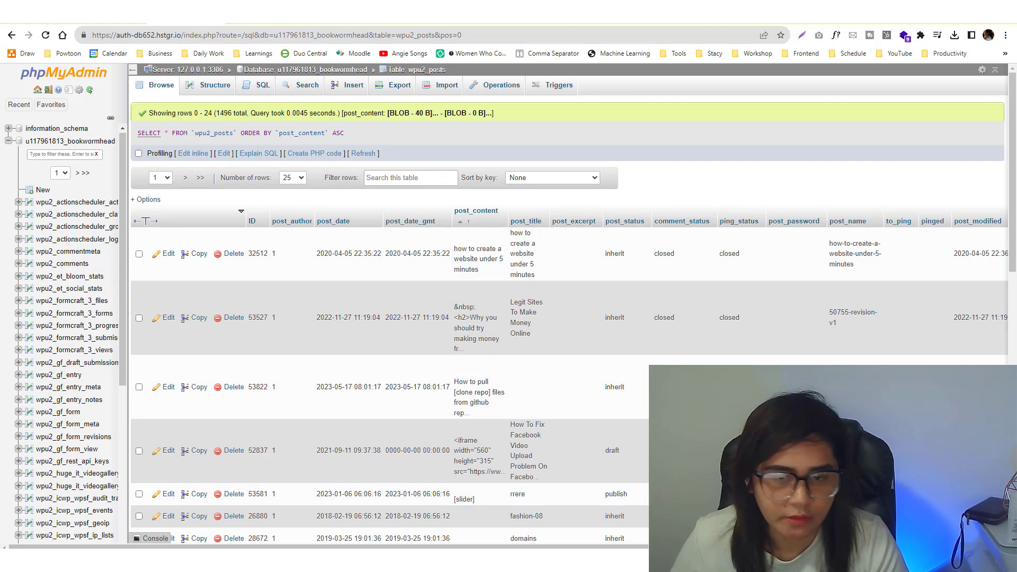
Copy the complete UPDATE query from the note and run it on wpu2_posts to remove 'best nfl jerseys' from post_content.
key("alt+Tab")
left_click_drag(635, 300, 441, 281)
key("ctrl+c")
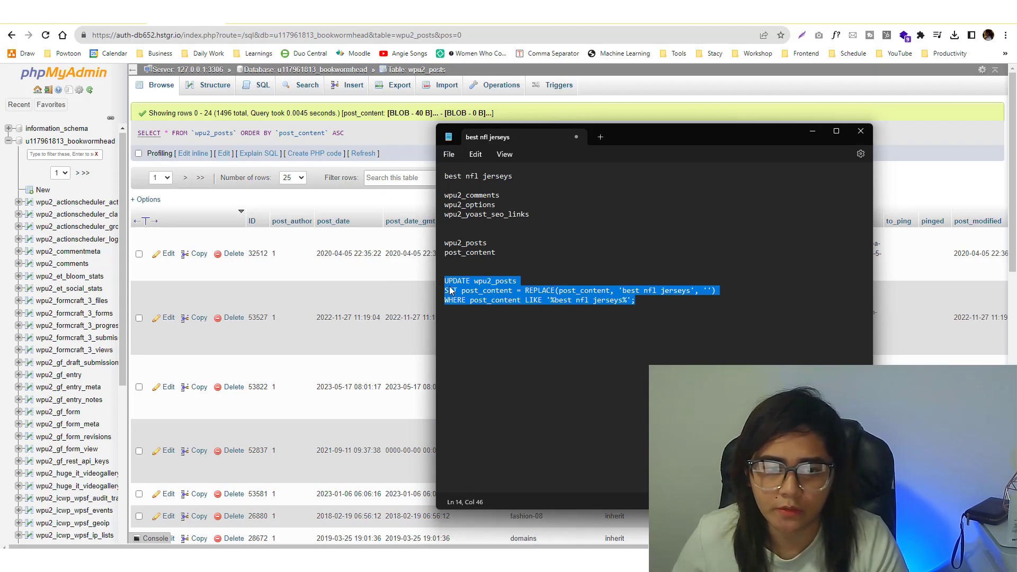
left_click(263, 88)
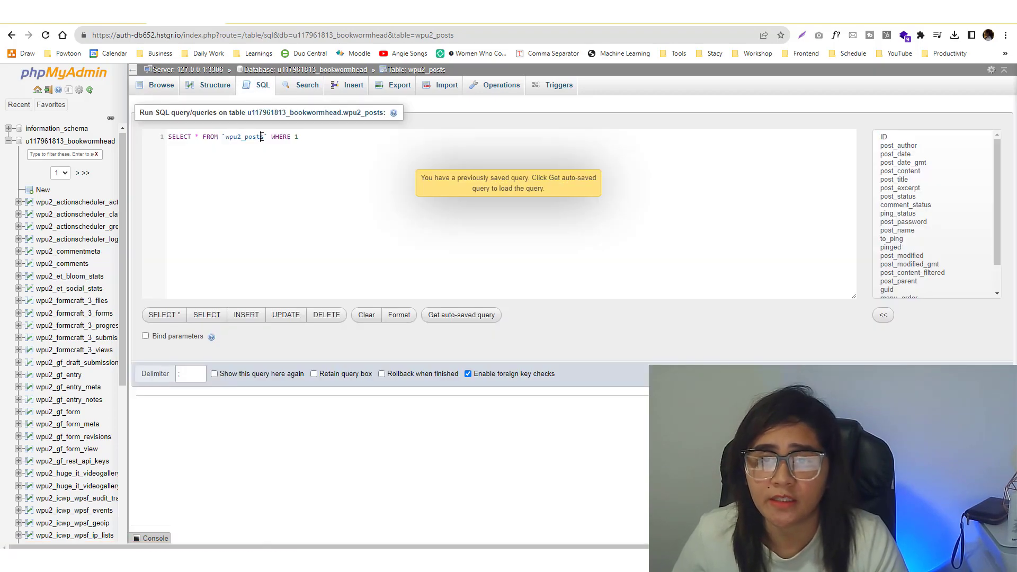
key("ctrl+v")
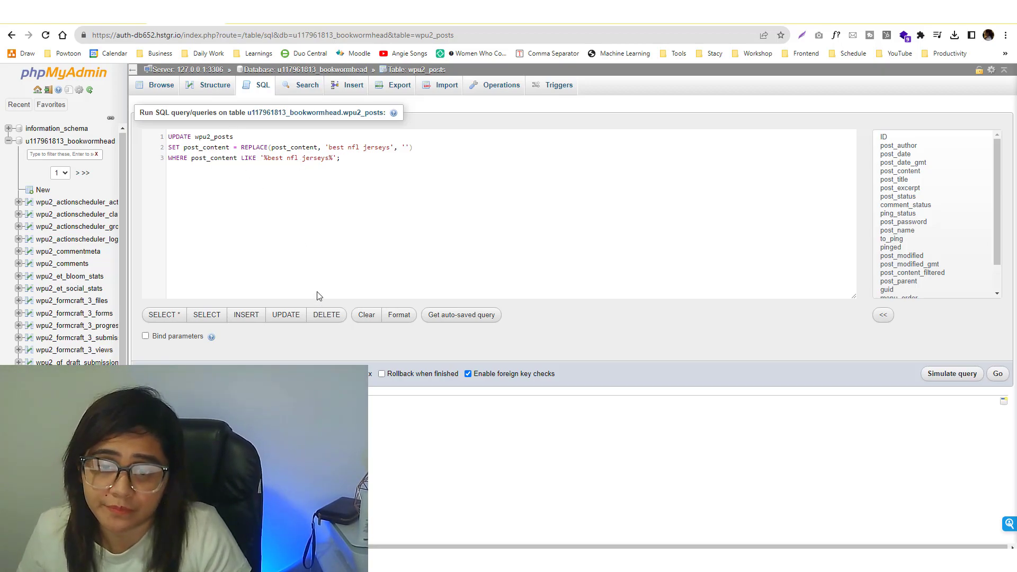
left_click(998, 374)
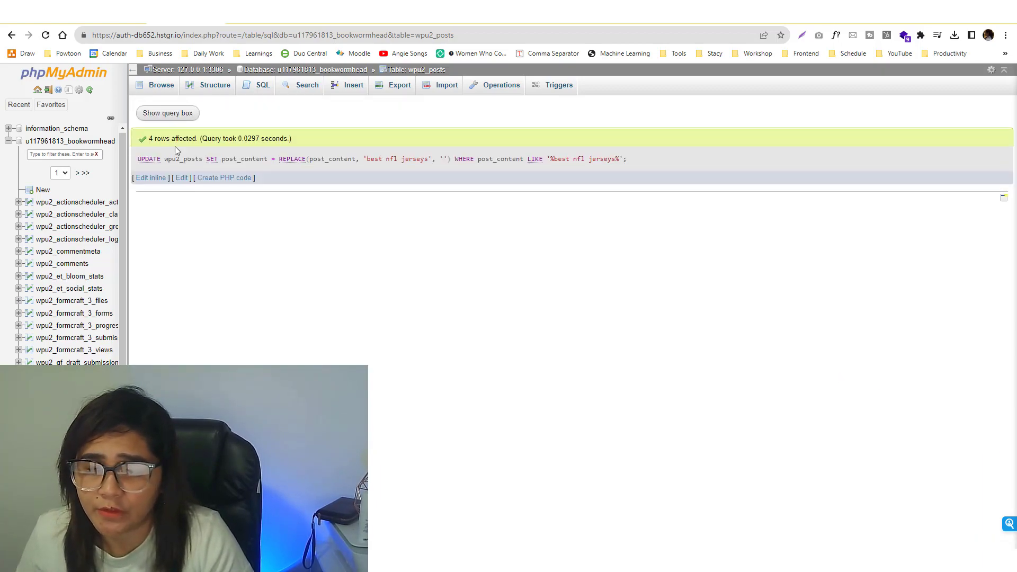
Reload the tailwind-scss-webpack blog post and check its spam list for 'best nfl jerseys'.
key("ctrl+Tab")
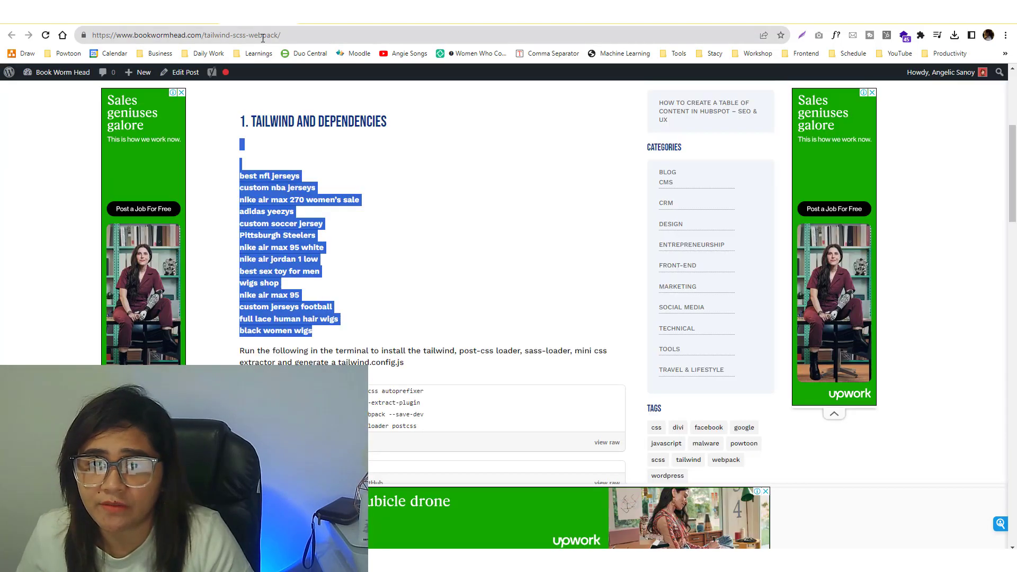
left_click(262, 35)
key("Return")
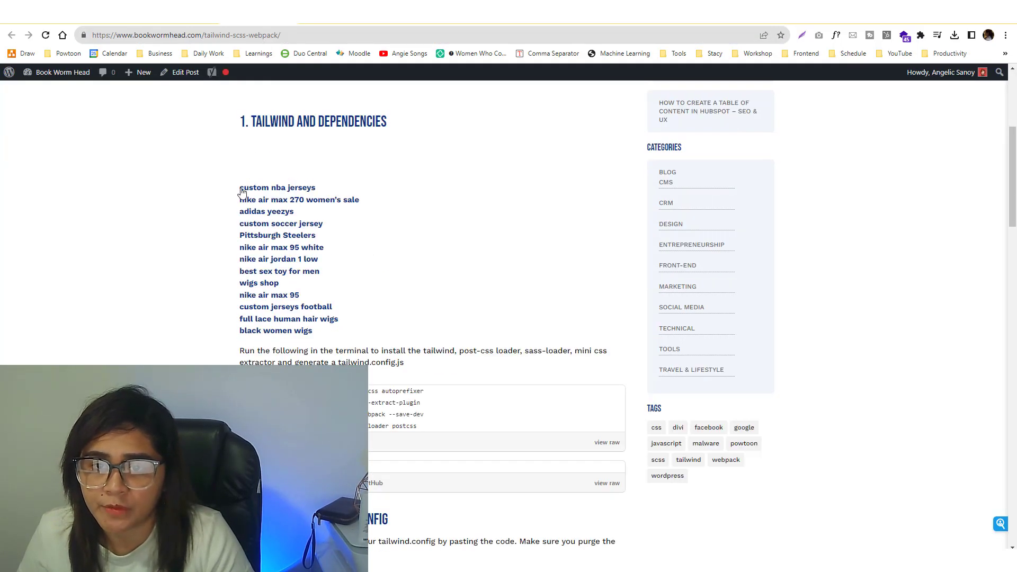
Copy 'custom nba jerseys' from the blog post and put it in place of 'best nfl jerseys' in the query's REPLACE and LIKE parts.
key("ctrl+shift+Tab")
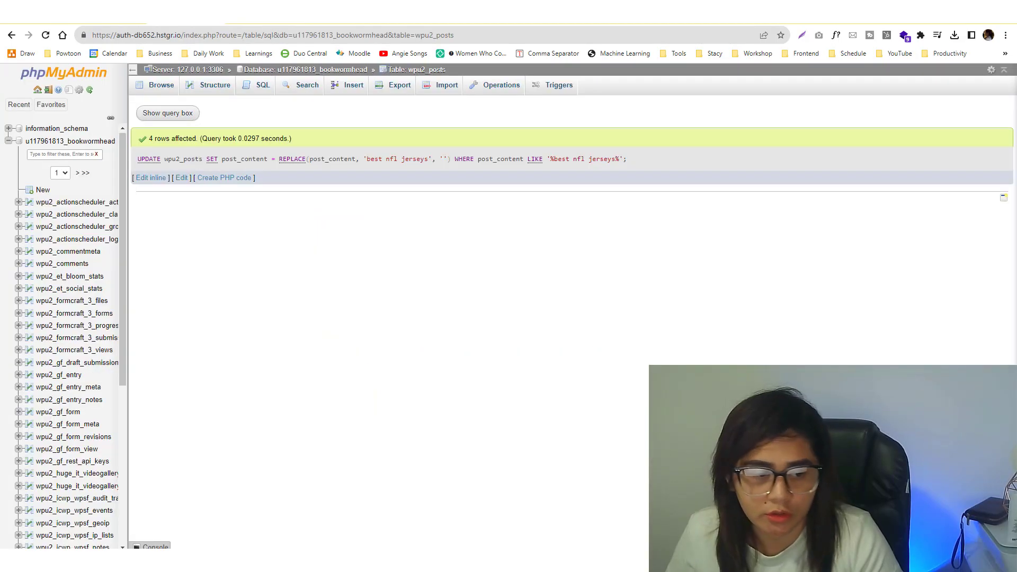
key("alt+Tab")
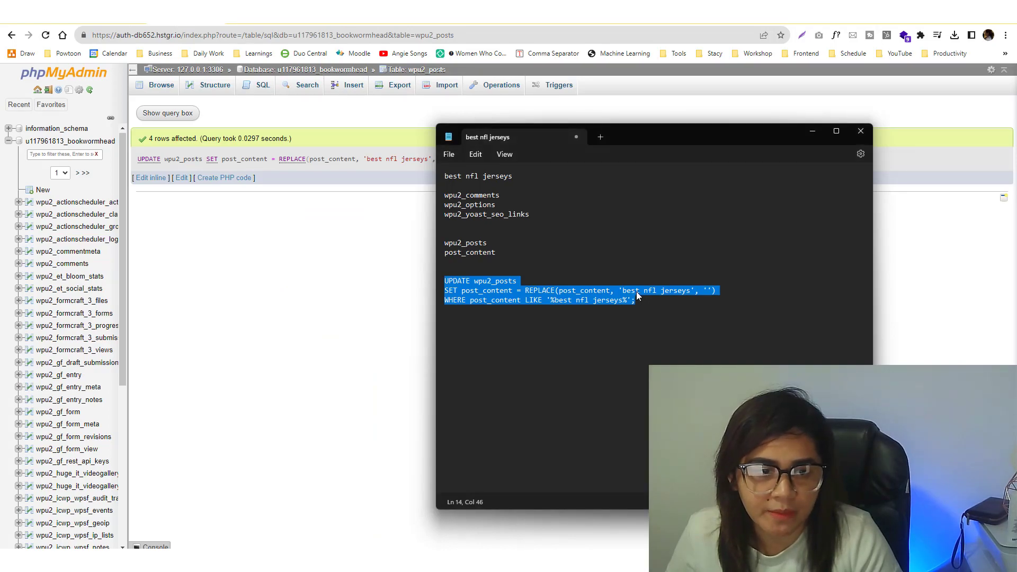
left_click(257, 14)
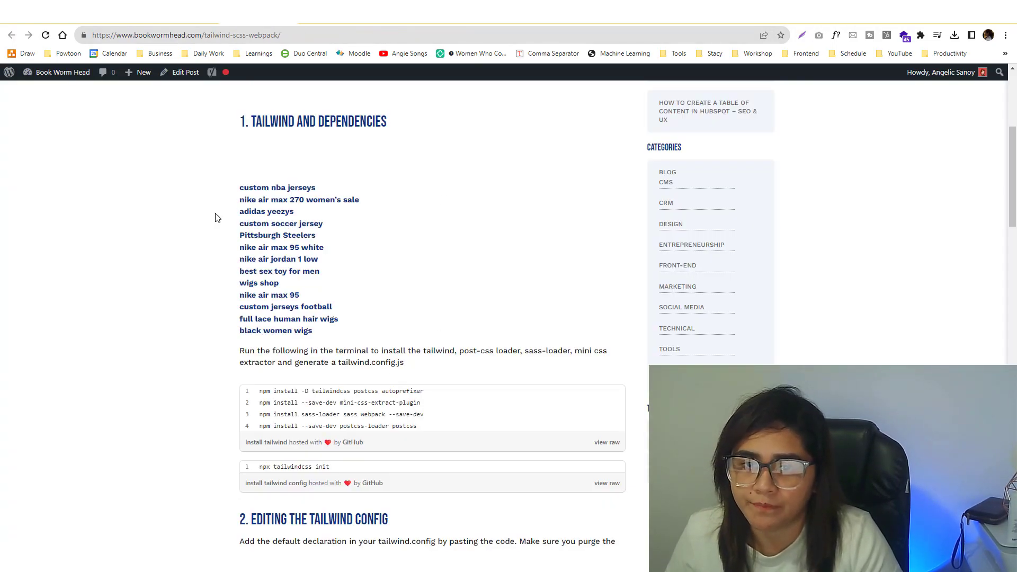
left_click_drag(341, 192, 235, 192)
key("ctrl+c")
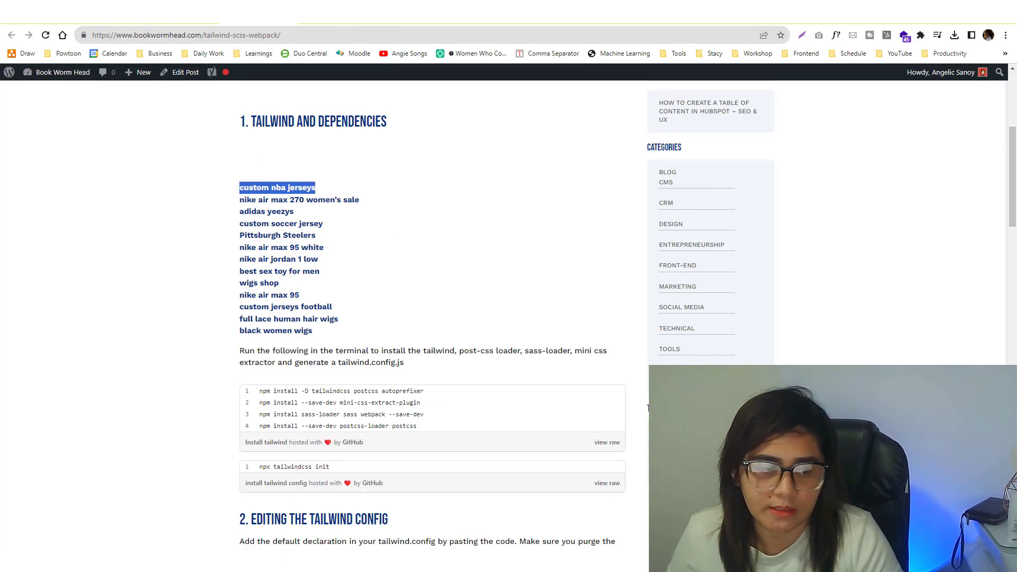
key("alt+Tab")
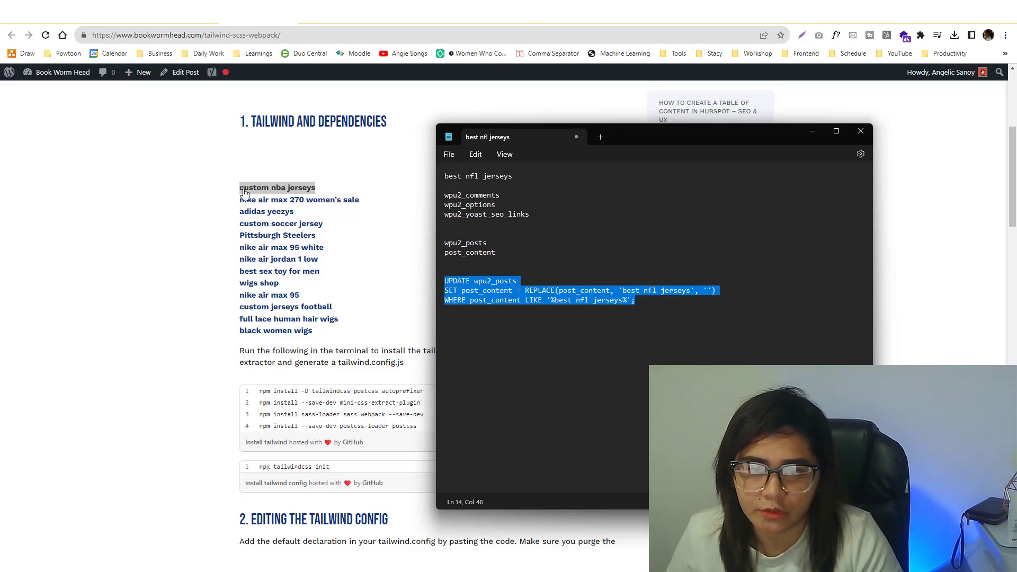
left_click(623, 290)
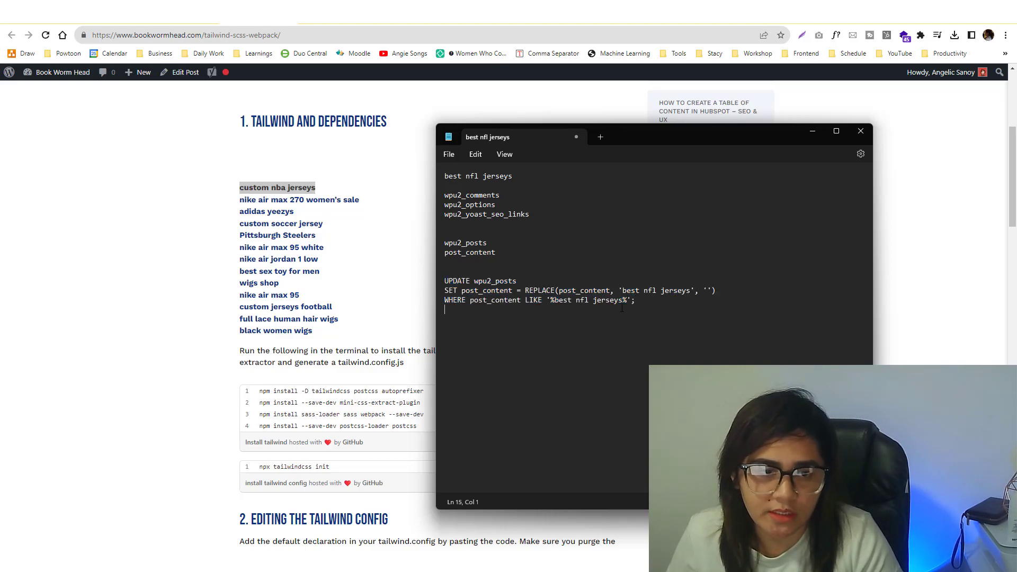
left_click_drag(623, 291, 691, 291)
key("ctrl+v")
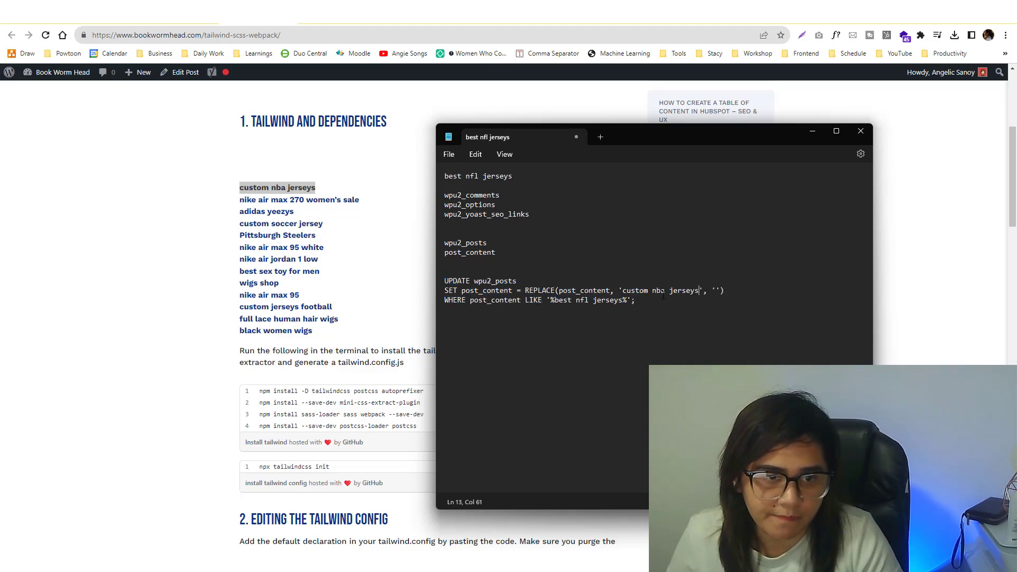
left_click_drag(555, 300, 445, 281)
key("ctrl+v")
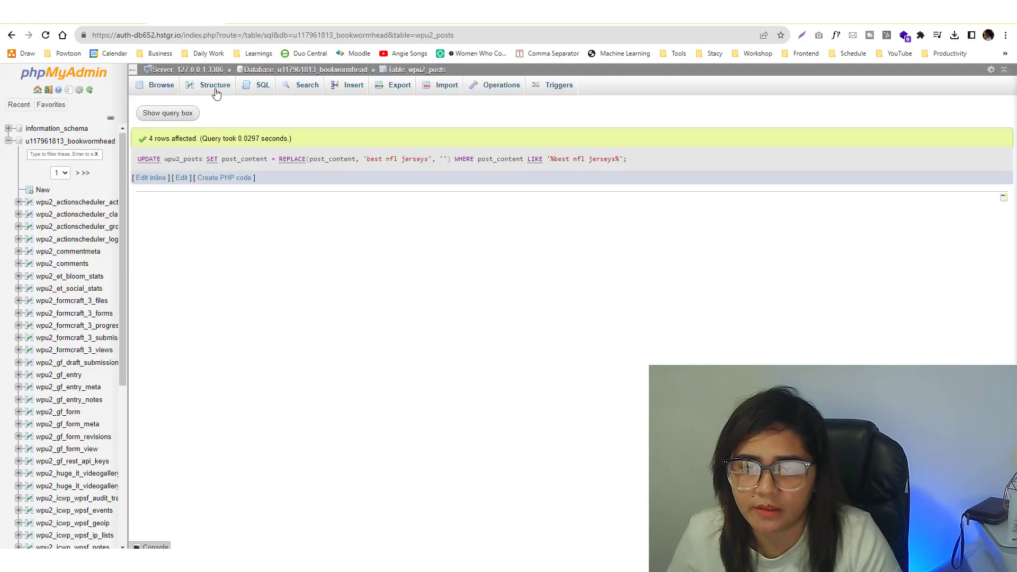
Run the edited UPDATE query on wpu2_posts to remove 'custom nba jerseys' from post_content.
left_click(215, 87)
left_click(252, 86)
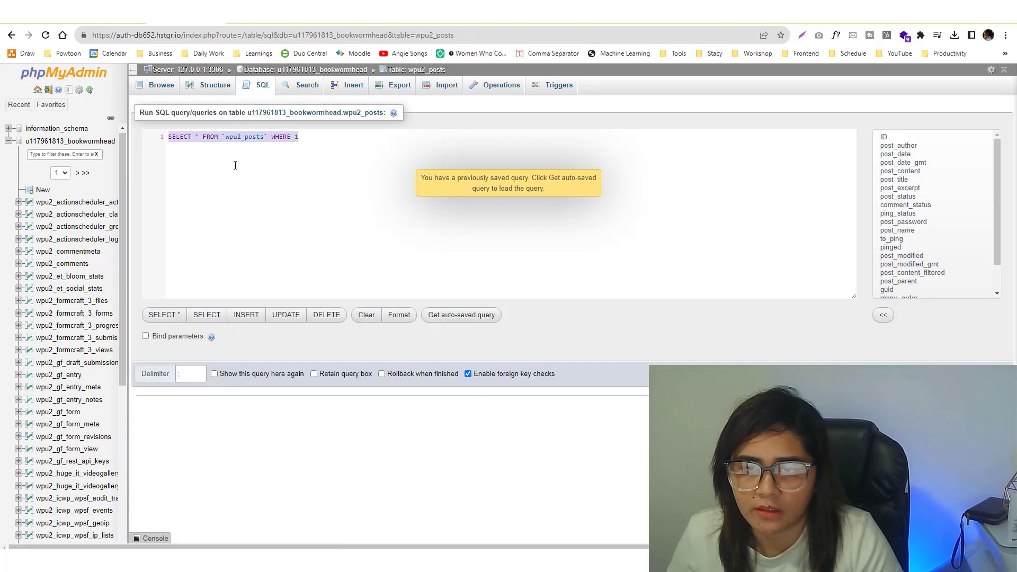
type("UPDATE wpu2_posts SET post_content = REPLACE(post_content, 'custom nba jerseys', '') WHERE post_content LIKE '%custom nba jerseys%';")
key("ctrl+Return")
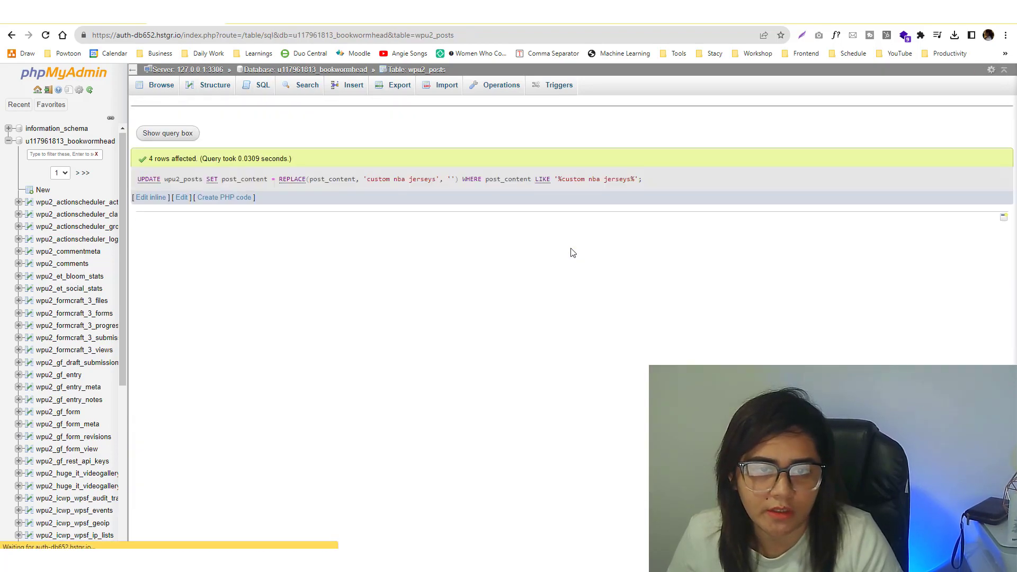
Reload the tailwind-scss-webpack blog post and check its spam list for 'custom nba jerseys'.
key("ctrl+Tab")
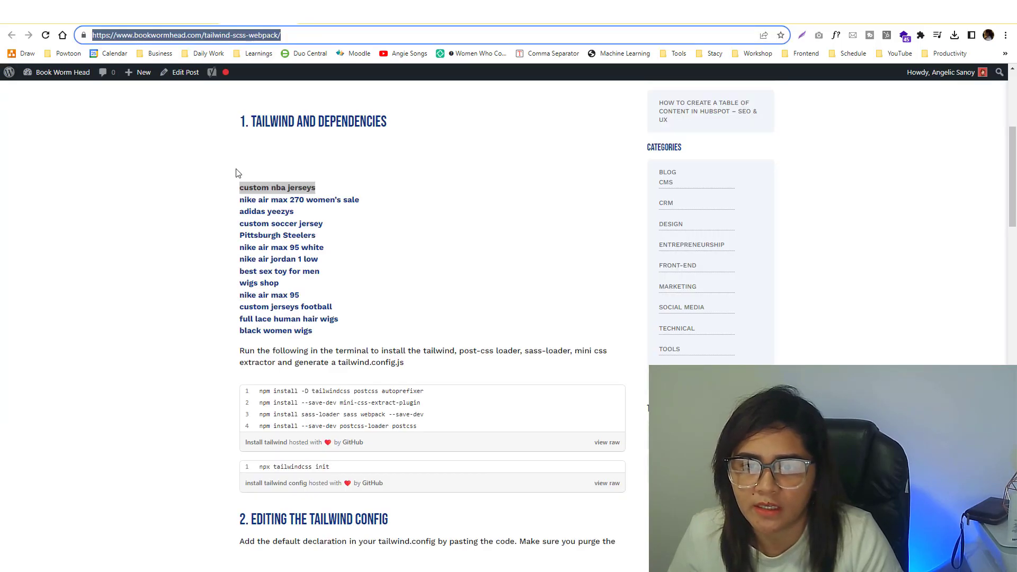
left_click(290, 35)
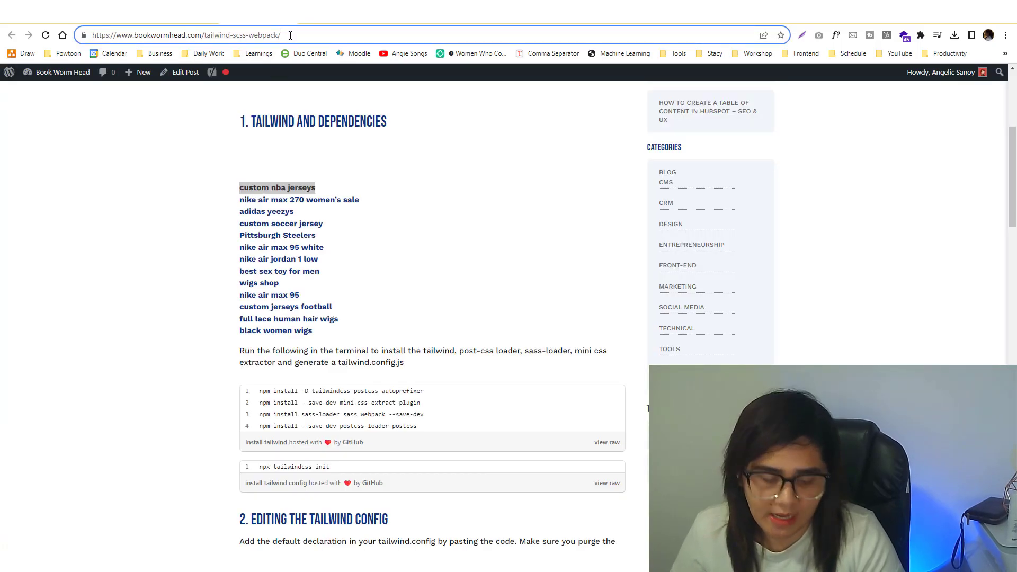
key("Return")
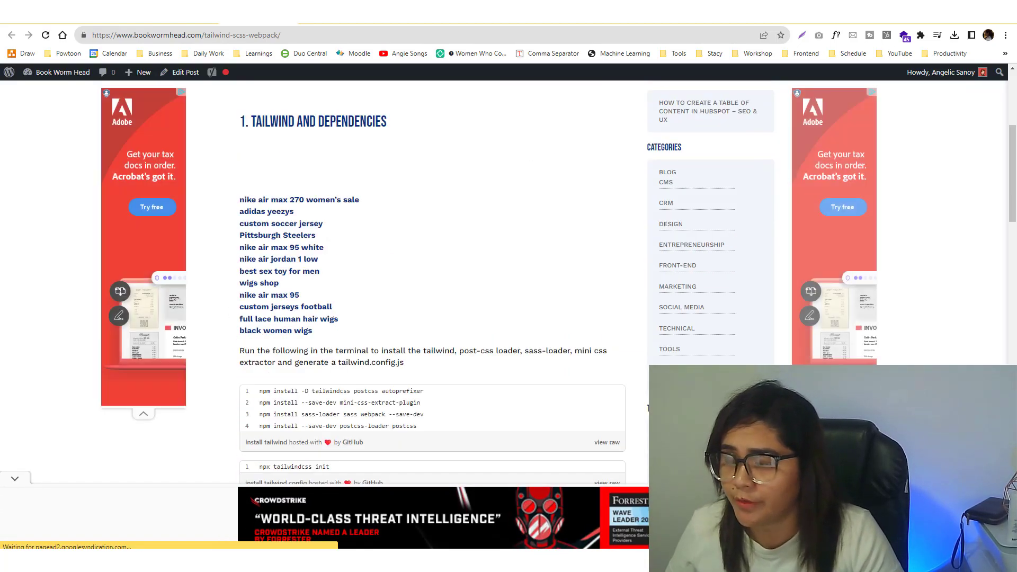
Review the affected table names in the note and copy wpu2_comments.
key("alt+Tab")
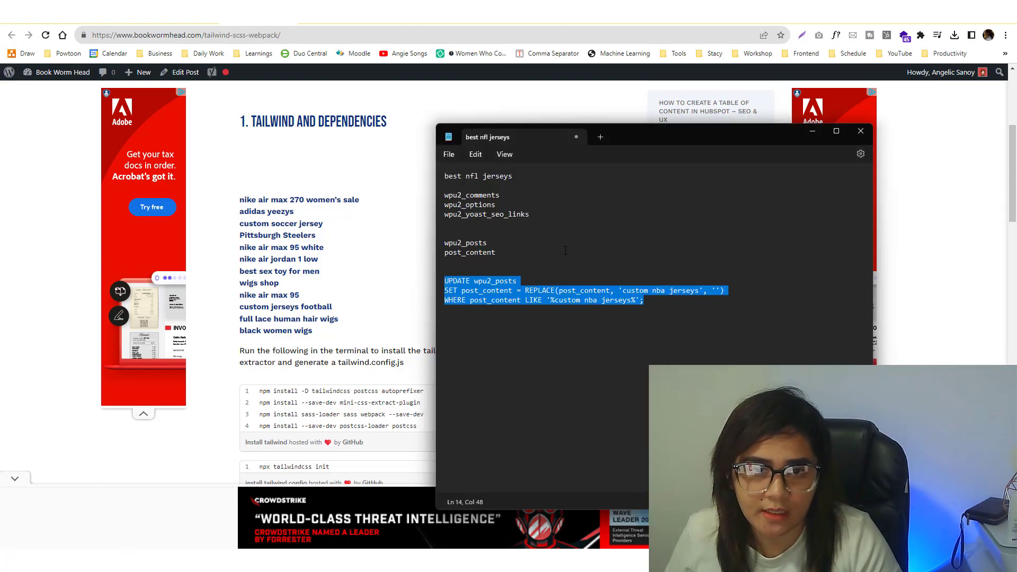
left_click_drag(544, 217, 444, 219)
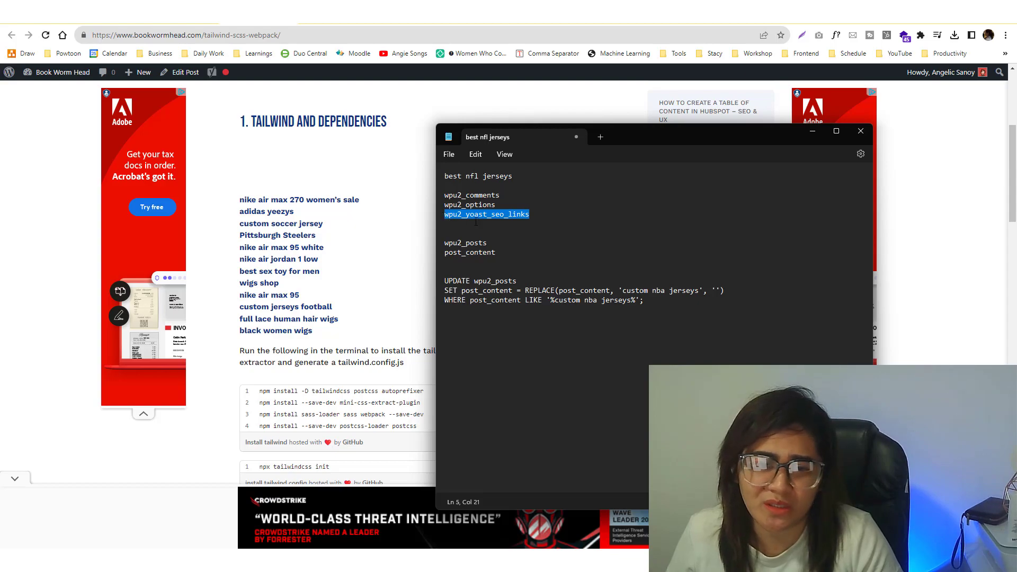
left_click_drag(500, 207, 432, 203)
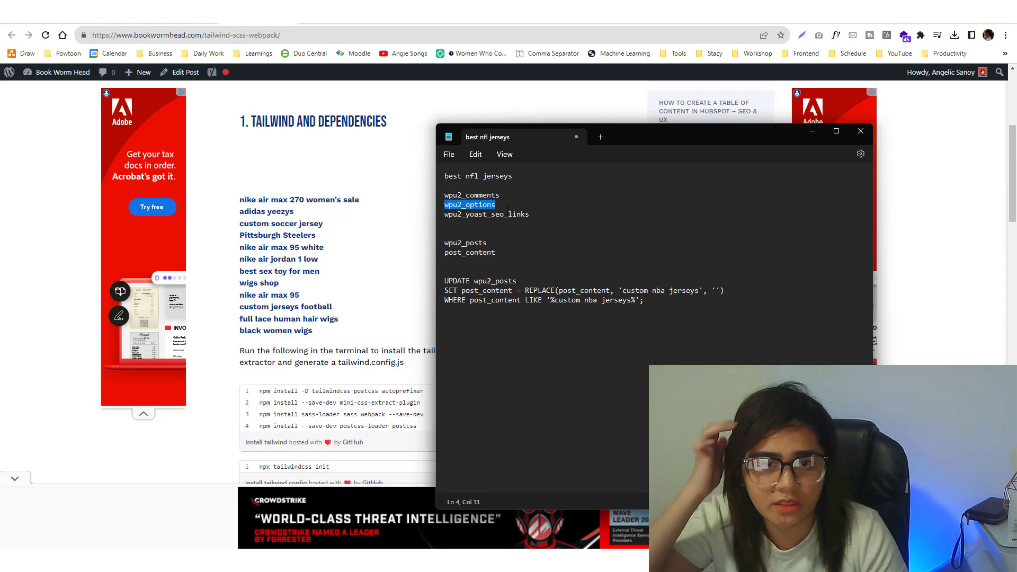
left_click_drag(501, 196, 434, 198)
key("ctrl+c")
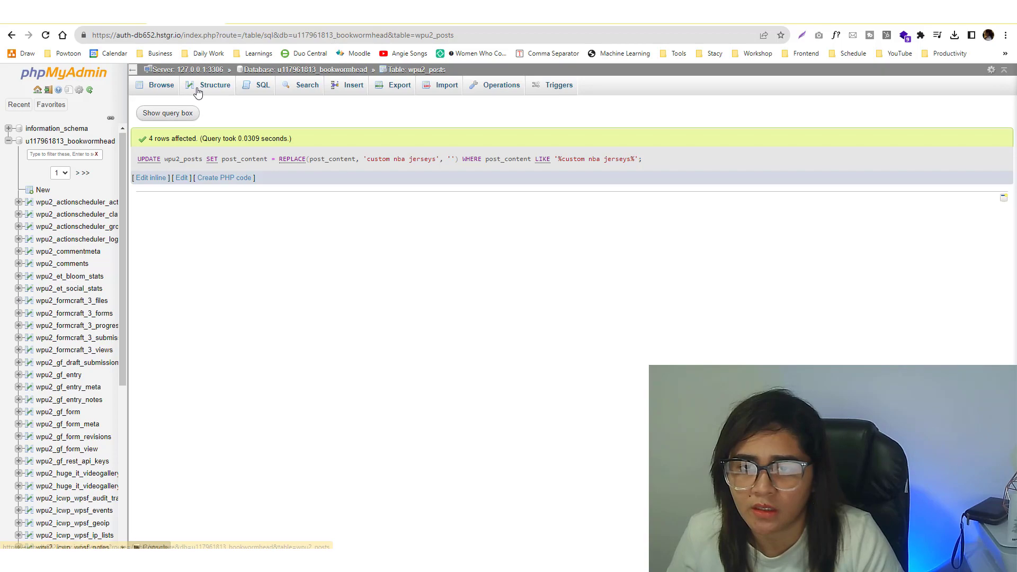
left_click(163, 92)
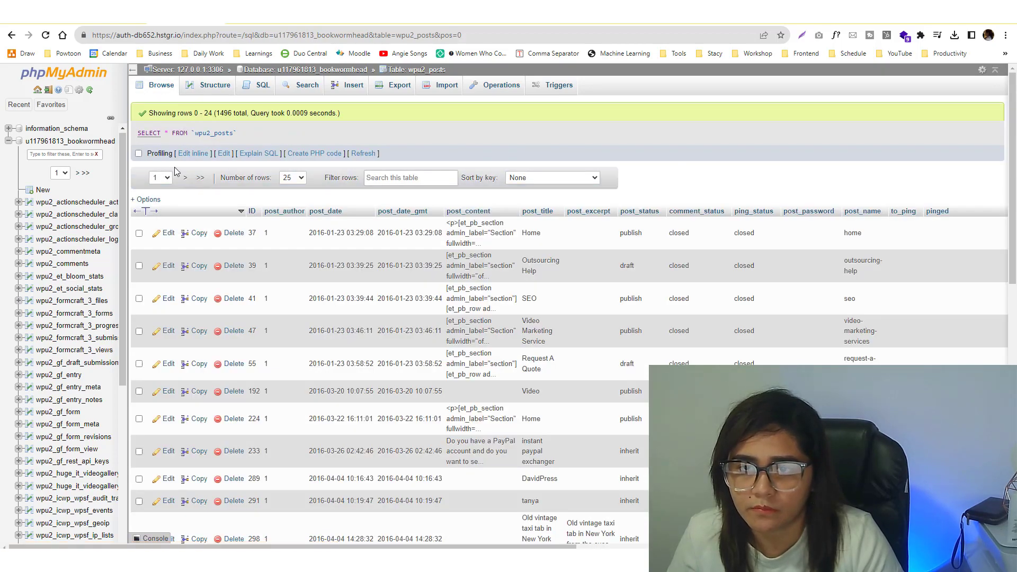
left_click(372, 178)
key("ctrl+v")
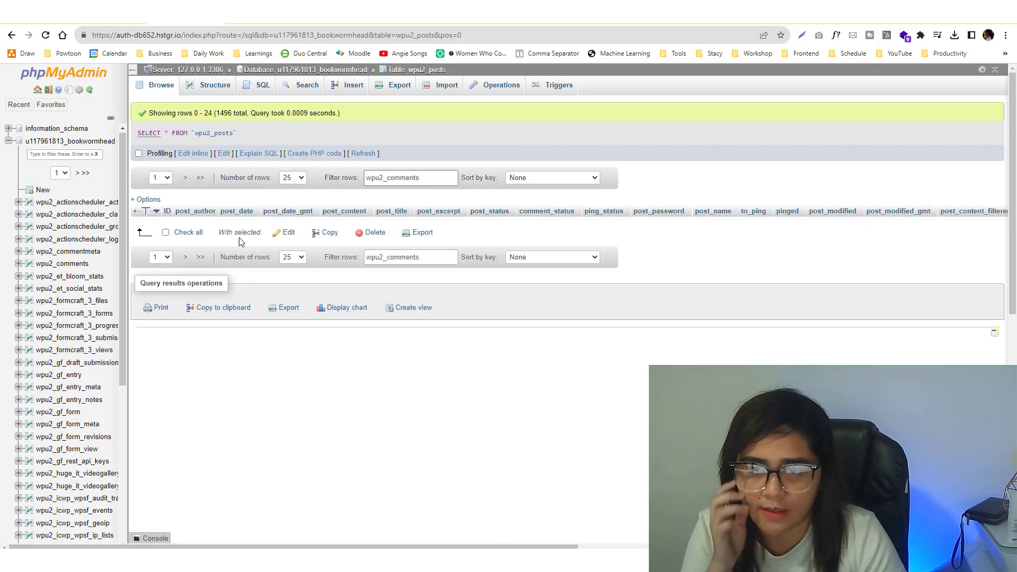
key("ctrl+a")
key("ctrl+c")
key("BackSpace")
Filter the database's table list by wpu2_comments, open that table and look through its columns.
left_click(56, 142)
left_click(254, 142)
key("ctrl+v")
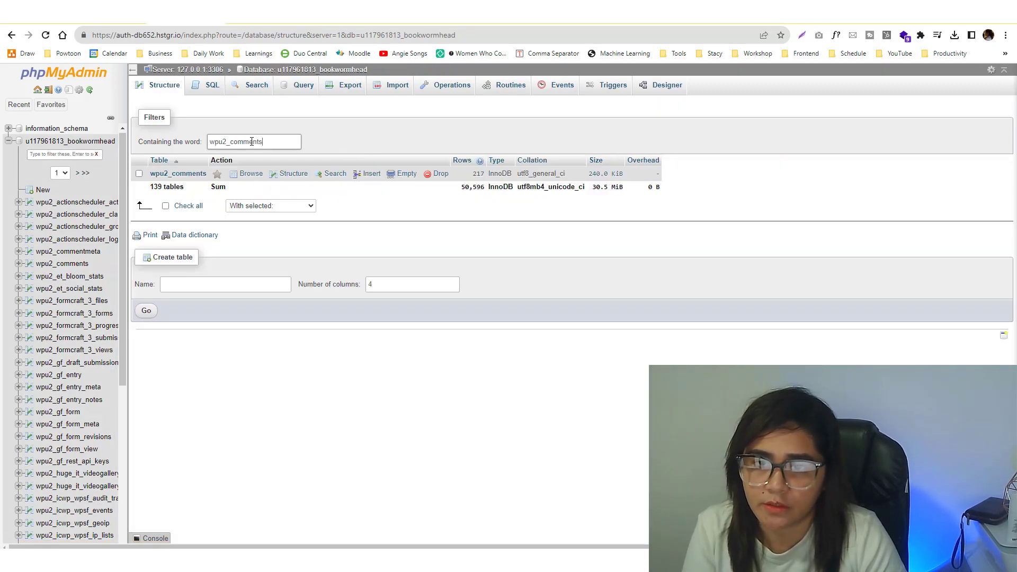
left_click(184, 176)
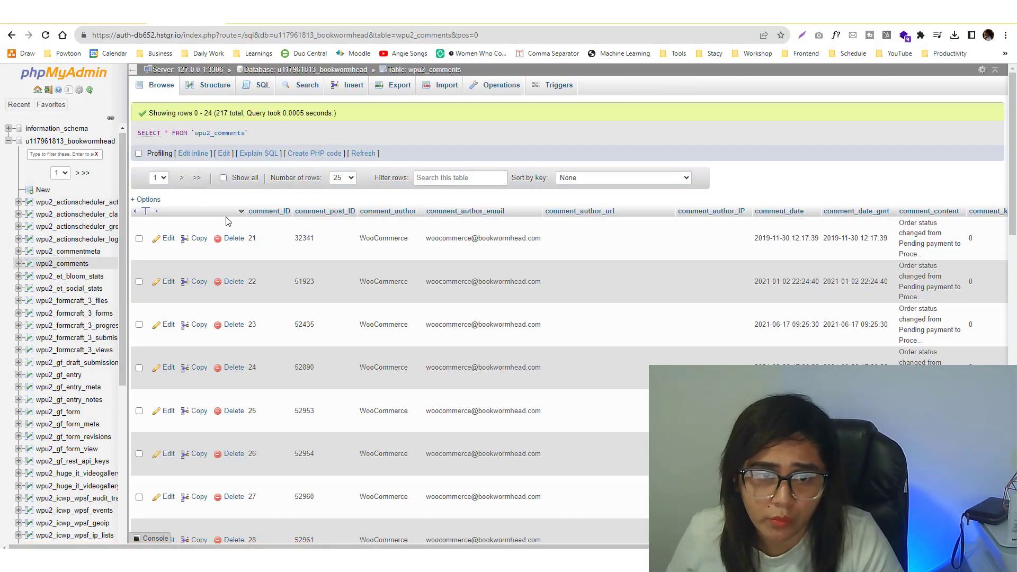
left_click_drag(333, 546, 566, 548)
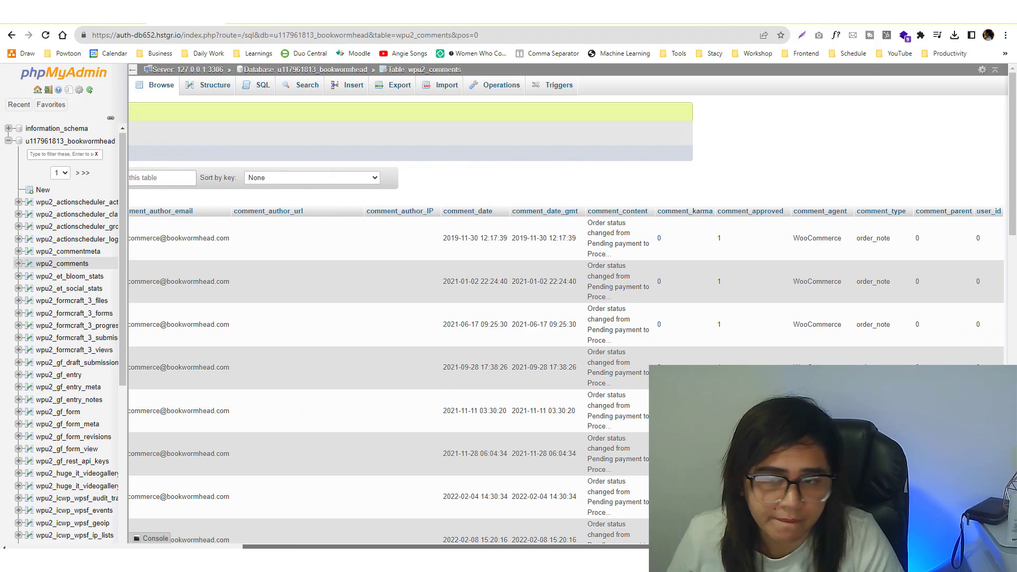
Copy the spam phrase 'nike air max 270 women's sale' from the blog post.
left_click(298, 86)
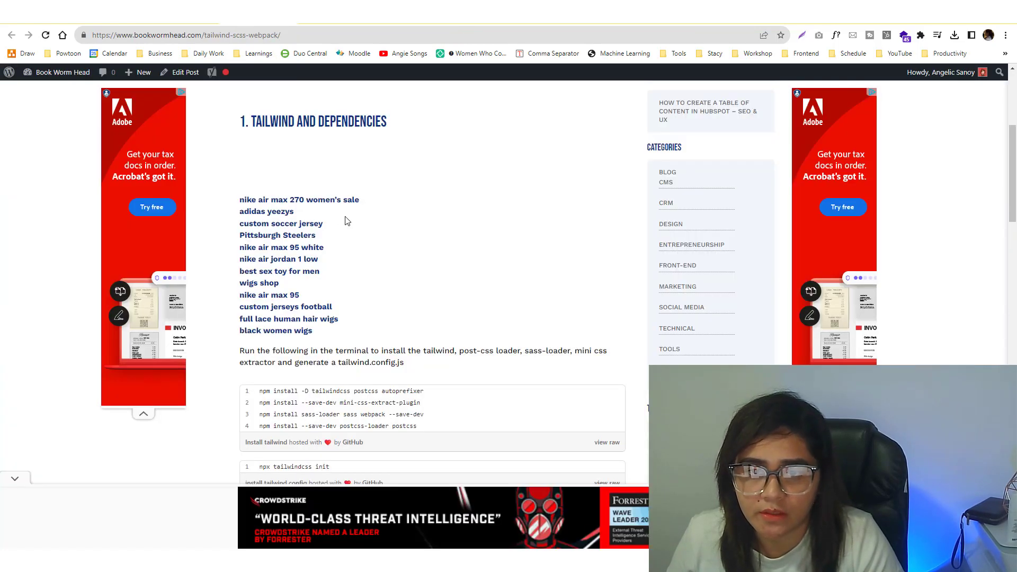
left_click_drag(394, 199, 235, 199)
key("ctrl+c")
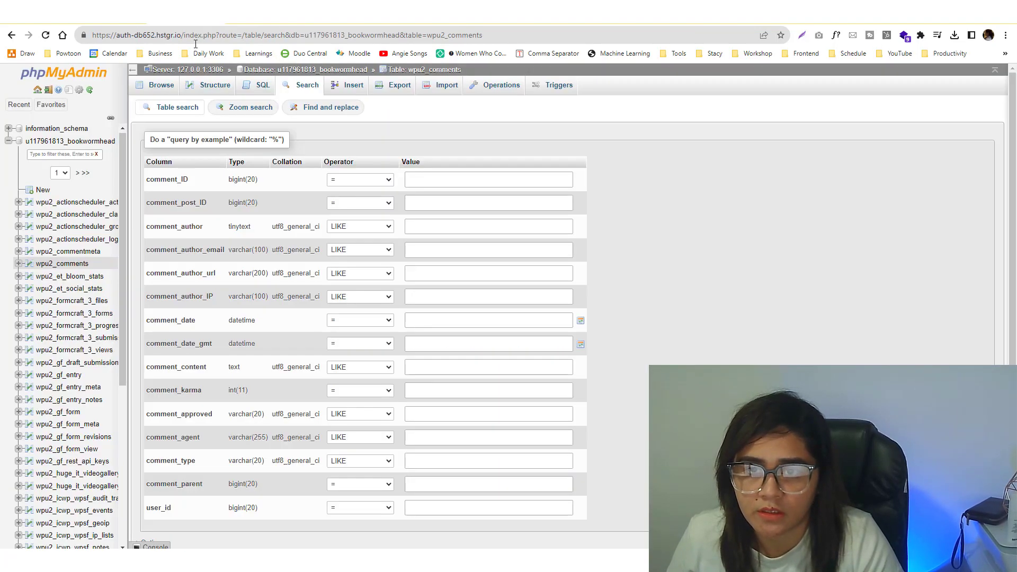
Search all tables of the database for at least one of the words in 'nike air max 270 women's sale'.
left_click(74, 142)
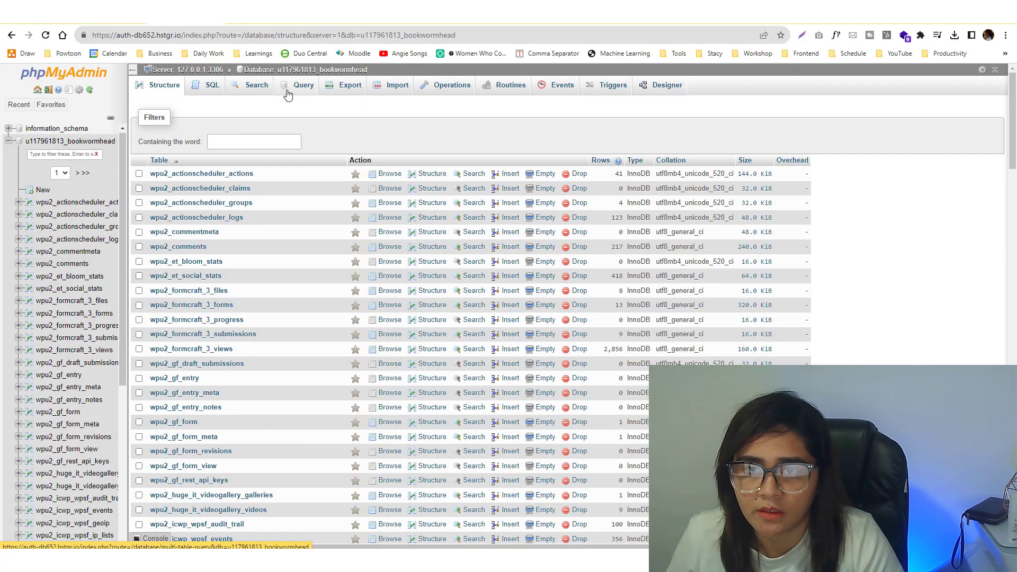
left_click(240, 91)
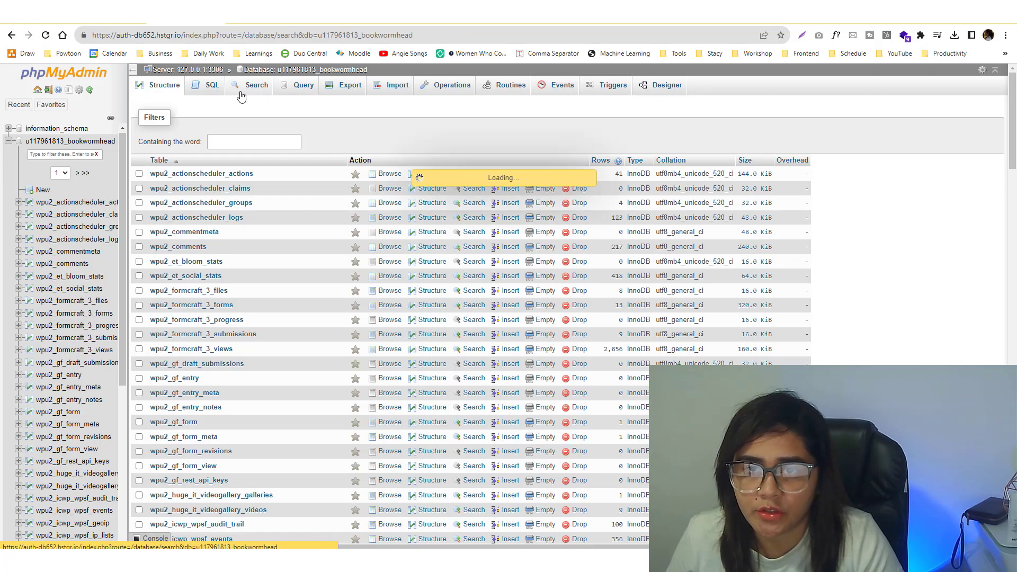
left_click(215, 147)
key("ctrl+v")
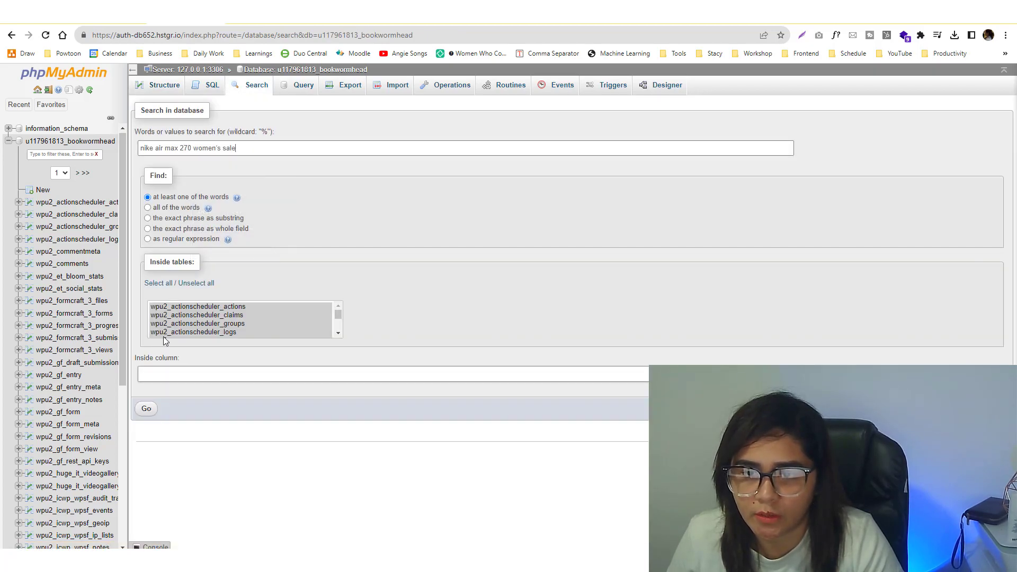
left_click(148, 417)
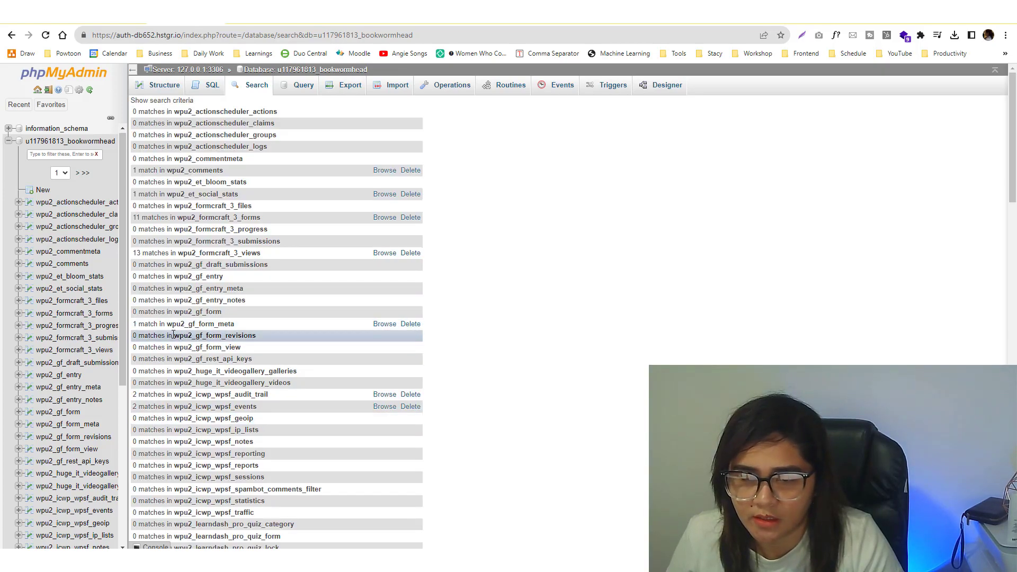
Review the search matches per table and browse the matching record in wpu2_comments.
scroll(175, 335, "down", 20)
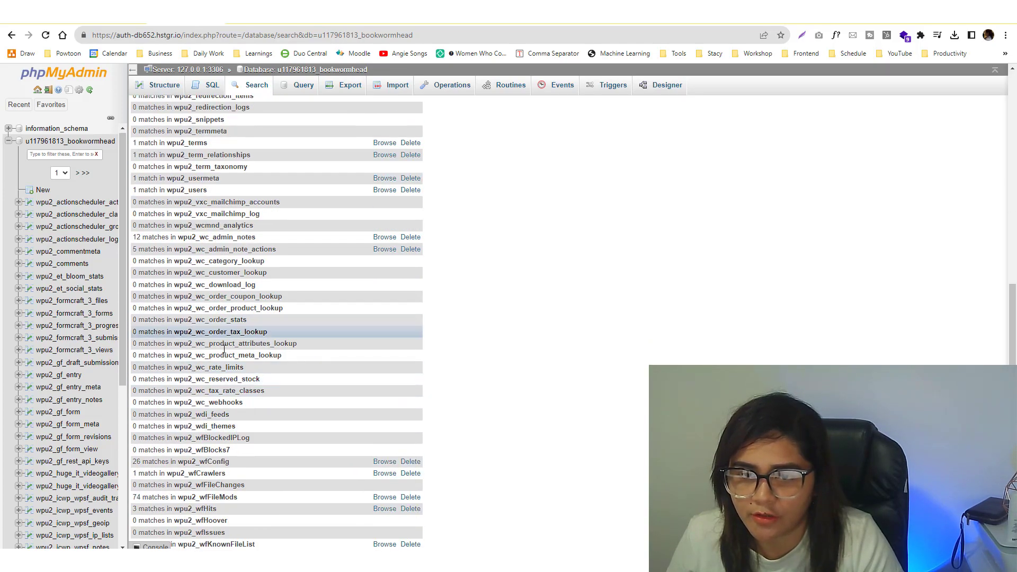
scroll(238, 384, "down", 5)
scroll(239, 385, "down", 4)
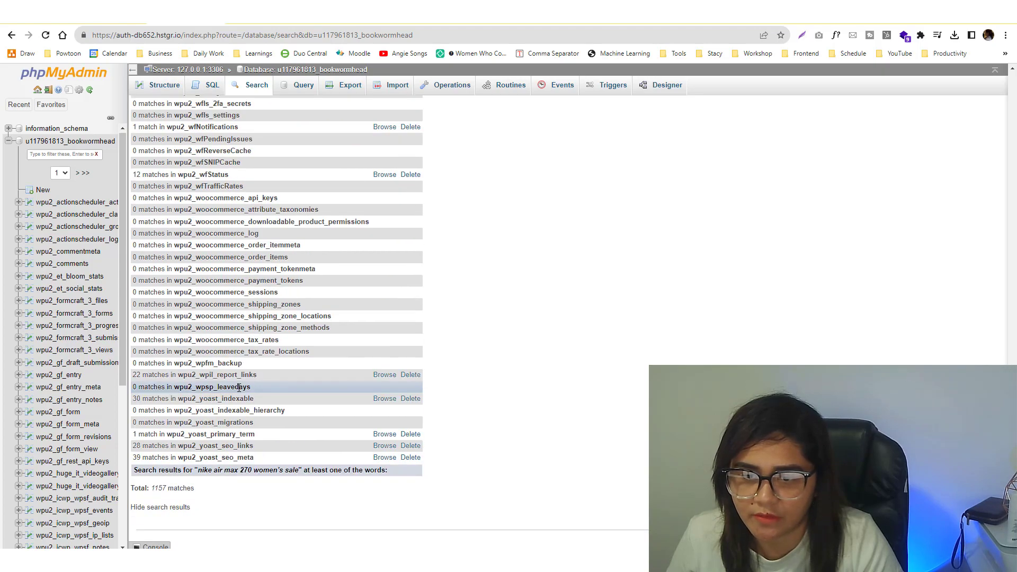
scroll(240, 387, "up", 5)
scroll(240, 387, "down", 5)
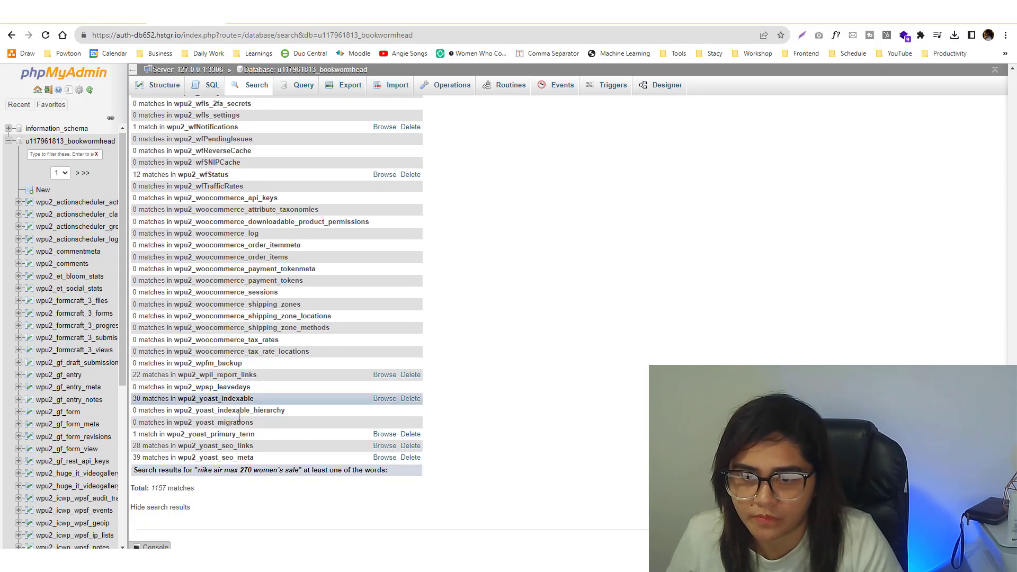
scroll(238, 408, "up", 20)
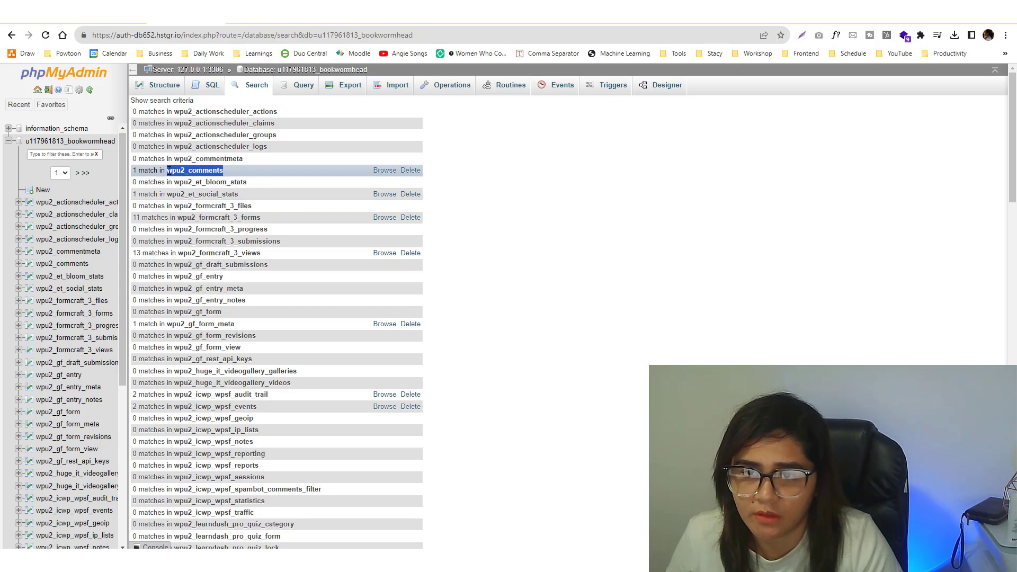
left_click(388, 170)
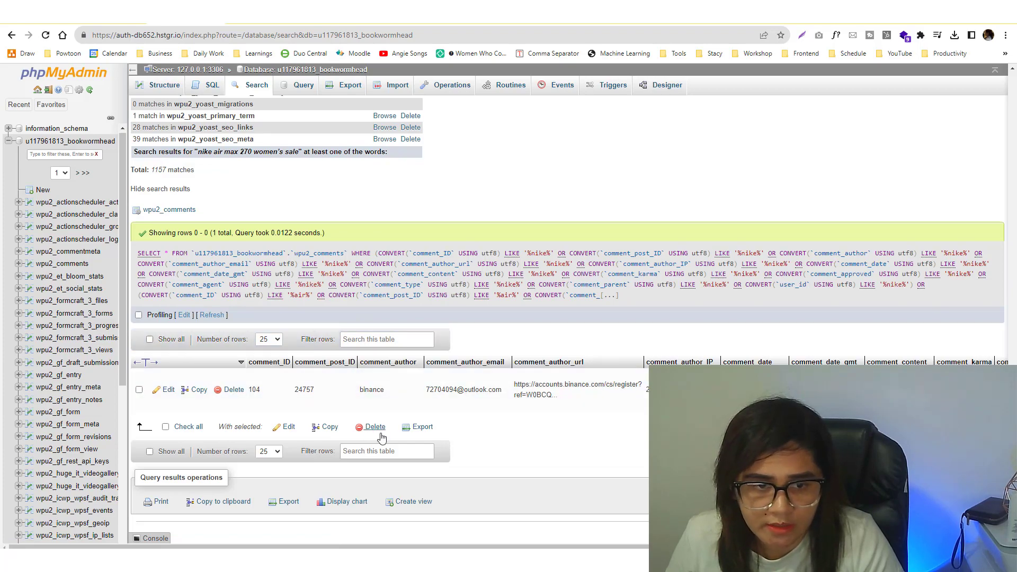
mouse_move(595, 547)
left_mouse_down()
mouse_move(812, 546)
mouse_move(596, 546)
left_mouse_up()
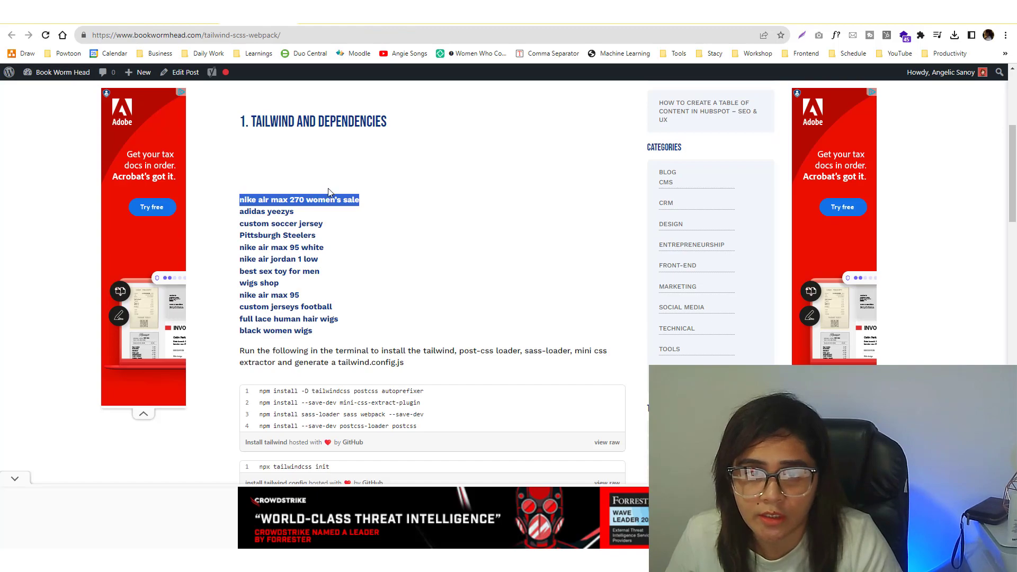
Copy 'nike air max 270 women's sale' from the blog post again and find it on the wpu2_comments record's edit page.
left_click_drag(400, 206, 214, 200)
key("ctrl+c")
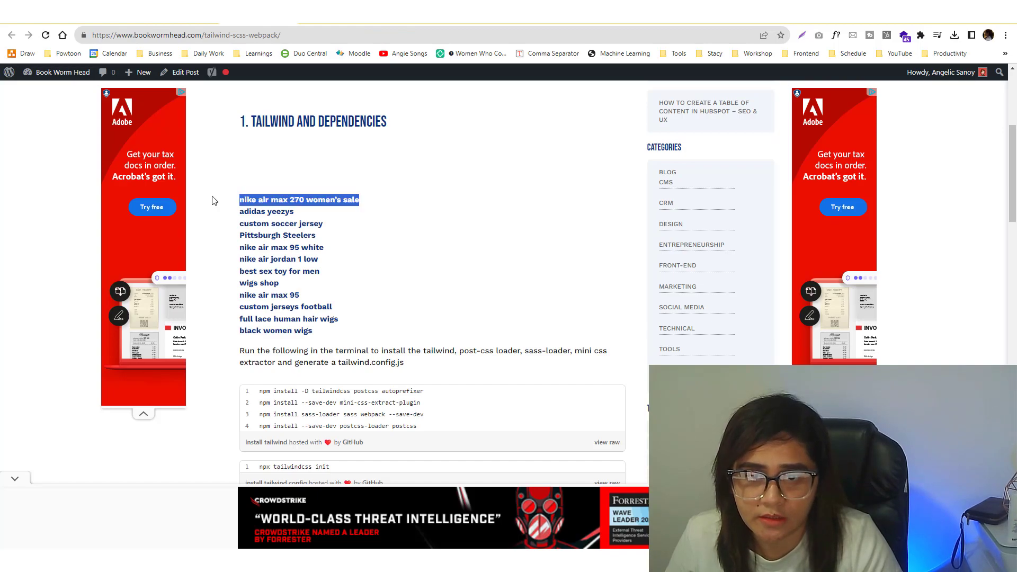
left_click(193, 17)
key("ctrl+f")
key("ctrl+v")
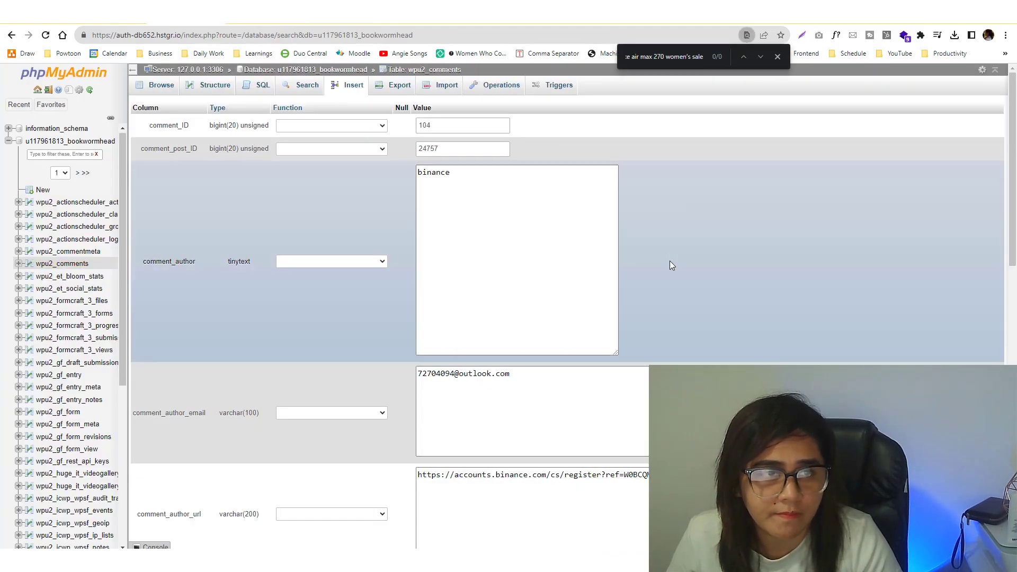
Examine the comment record's author, URL and content fields for the spam phrase, and clear the find text.
scroll(683, 265, "down", 5)
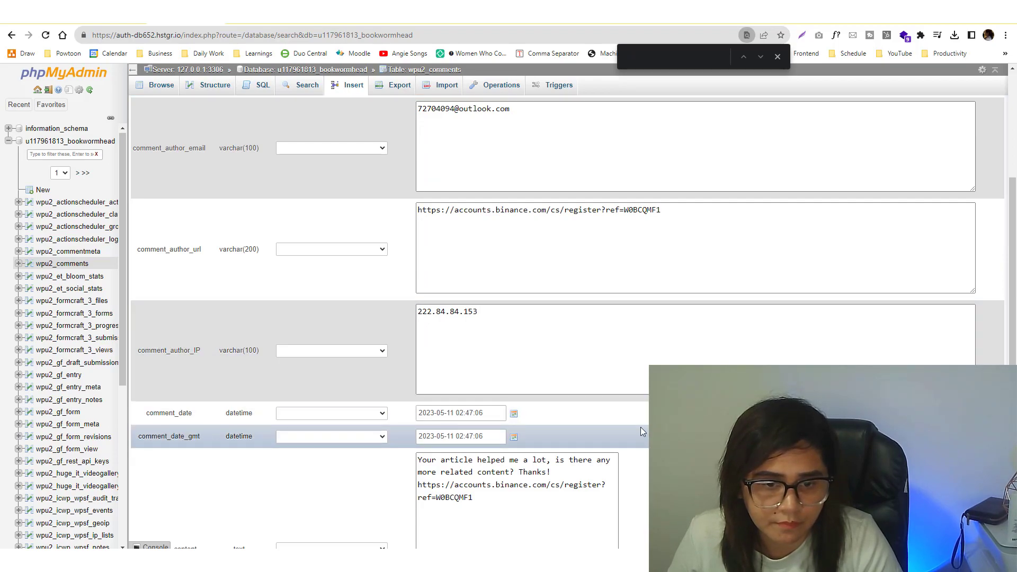
scroll(641, 428, "down", 8)
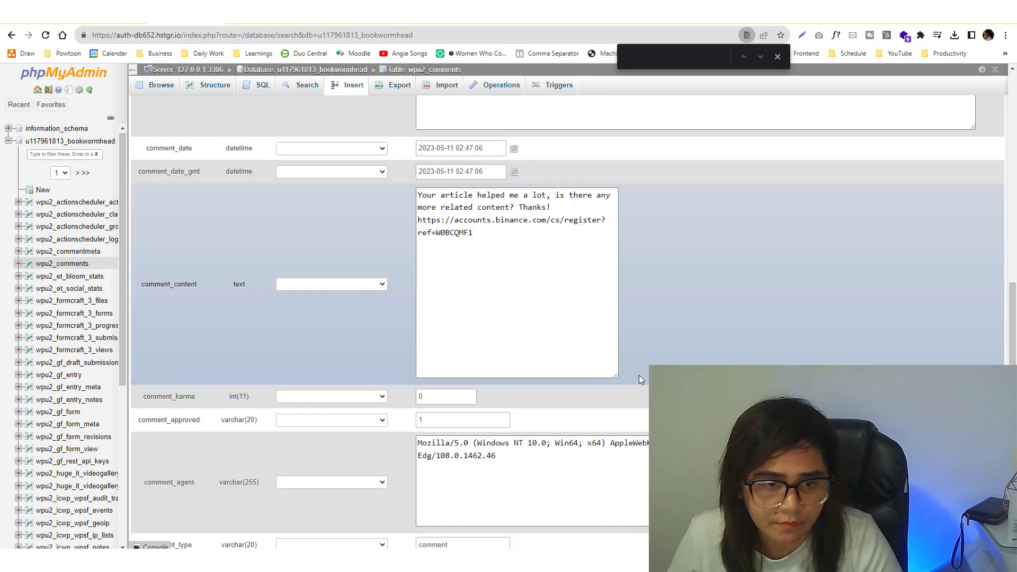
scroll(639, 379, "up", 12)
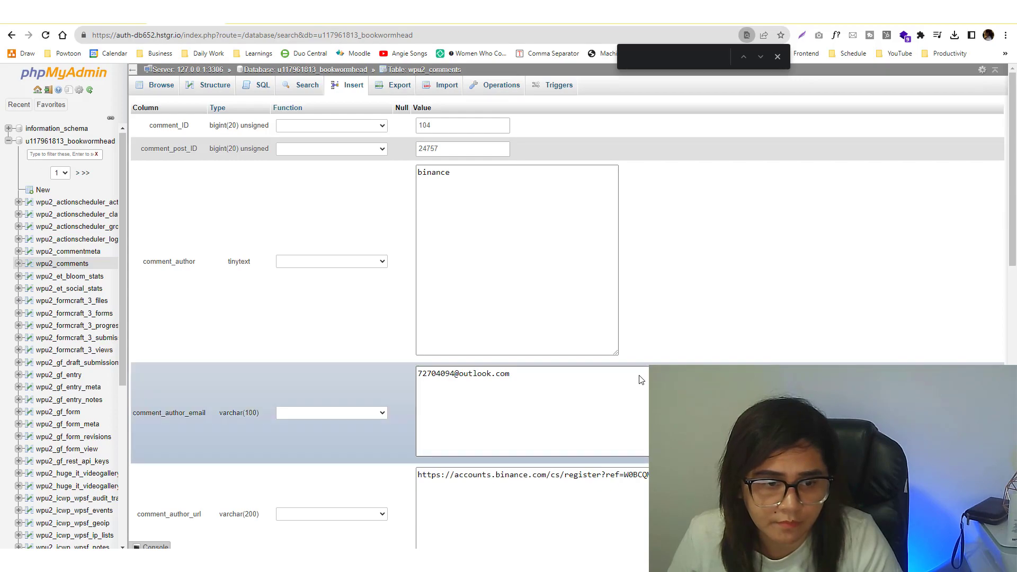
scroll(640, 379, "down", 10)
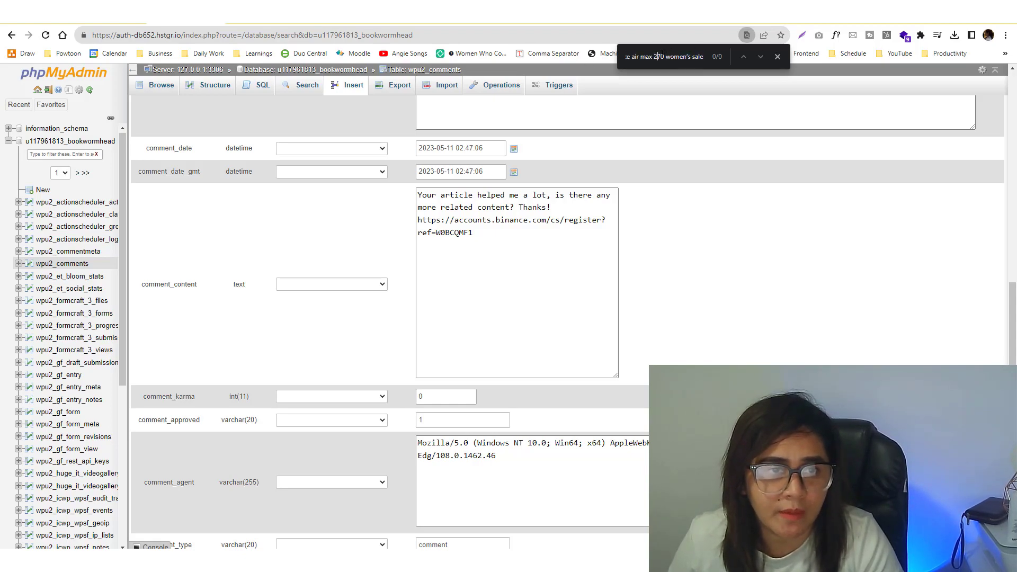
key("BackSpace")
key("ctrl+a")
key("BackSpace")
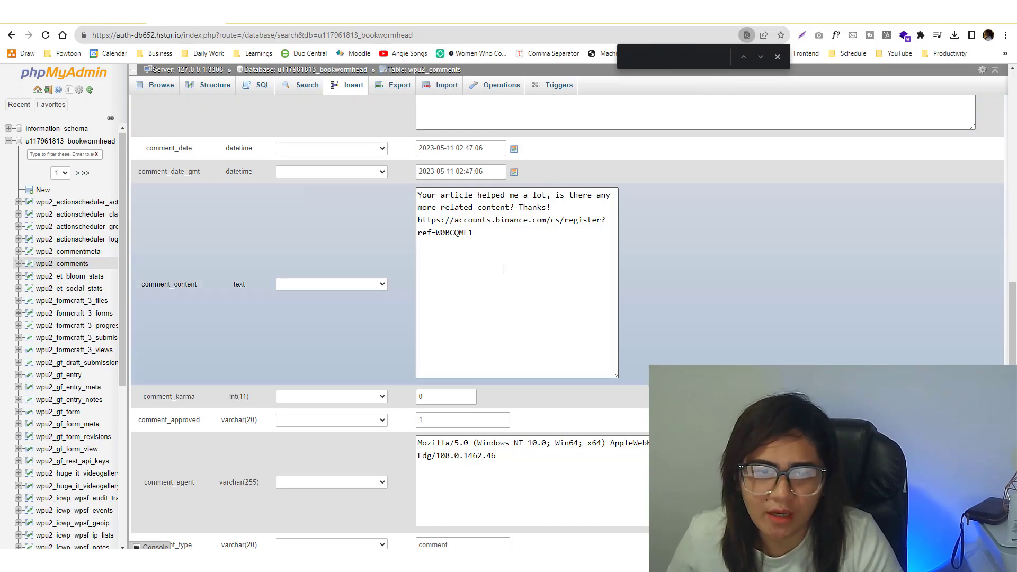
scroll(503, 296, "down", 3)
scroll(503, 304, "up", 10)
Switch to the WordPress admin's comments list and move all comments on the first page to the trash.
left_click(259, 19)
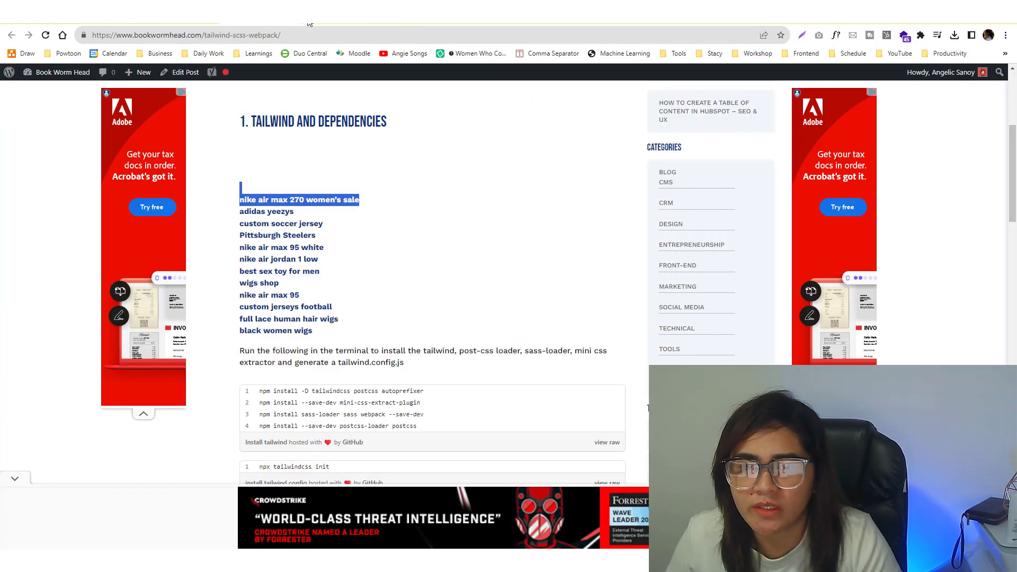
left_click(309, 21)
left_click(35, 242)
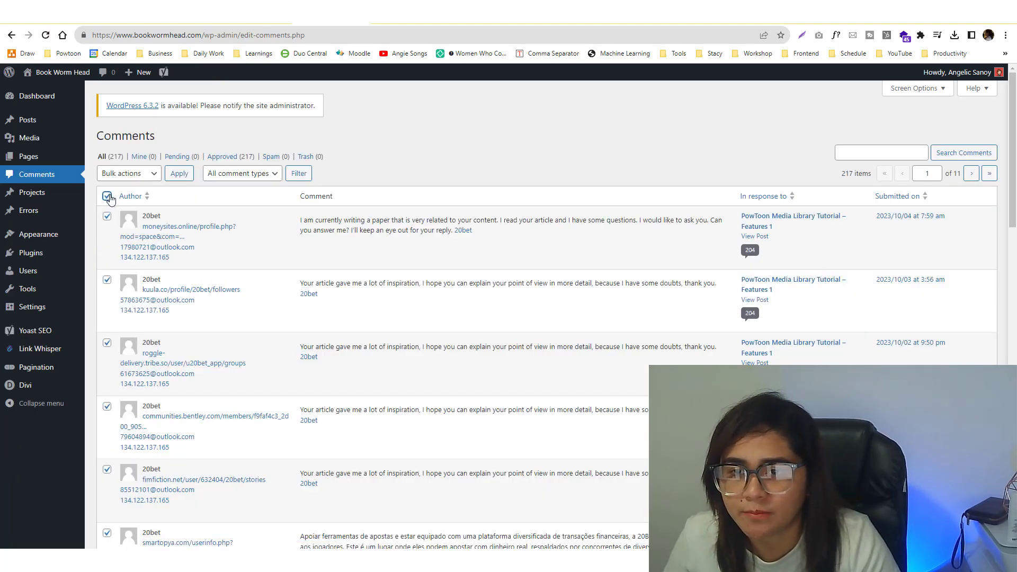
left_click(129, 173)
left_click(125, 227)
left_click(180, 175)
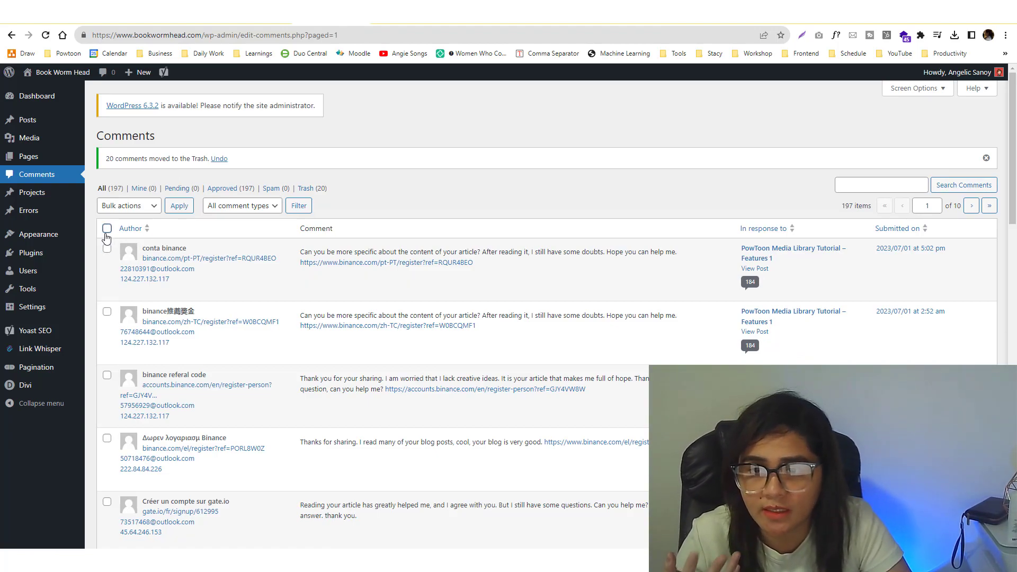
Move the next full page of listed spam comments to the trash.
left_click(136, 205)
left_click(121, 264)
left_click(182, 206)
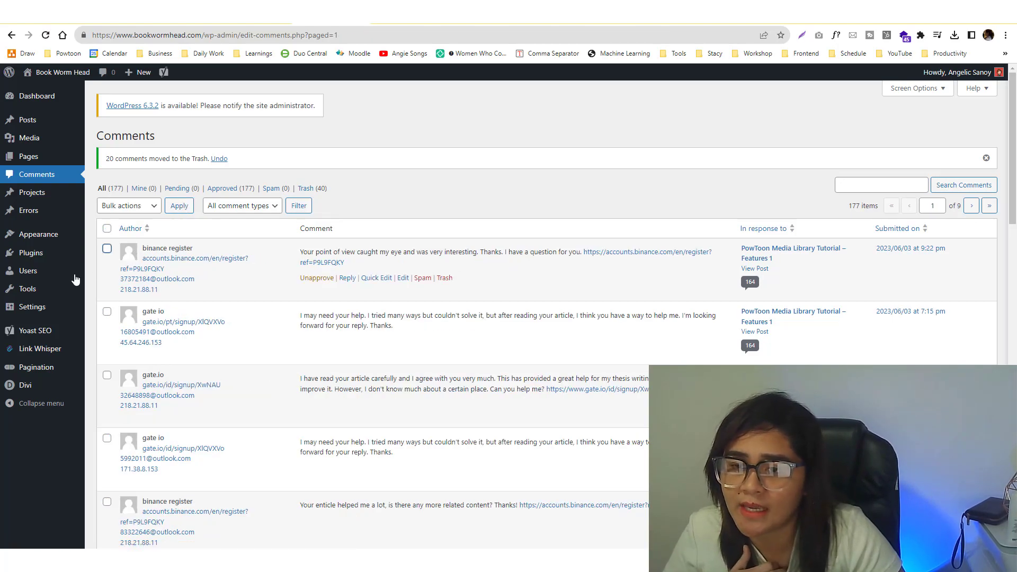
Switch to the Tailwind SCSS Webpack blog post, reload it and check the injected spam phrase list under 'Tailwind and Dependencies'.
mouse_move(48, 310)
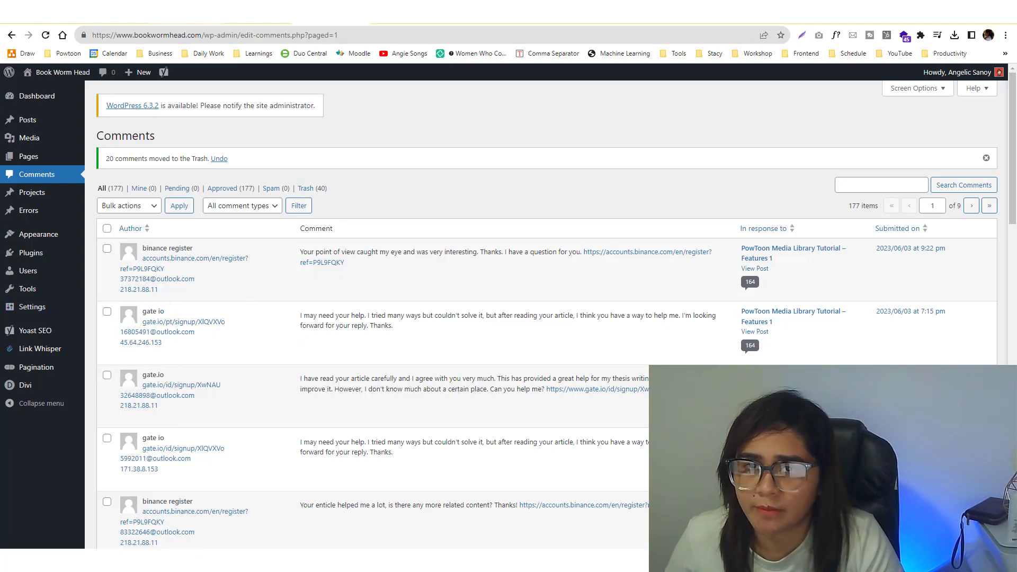
left_click(258, 14)
left_click(230, 171)
left_click_drag(258, 193, 406, 340)
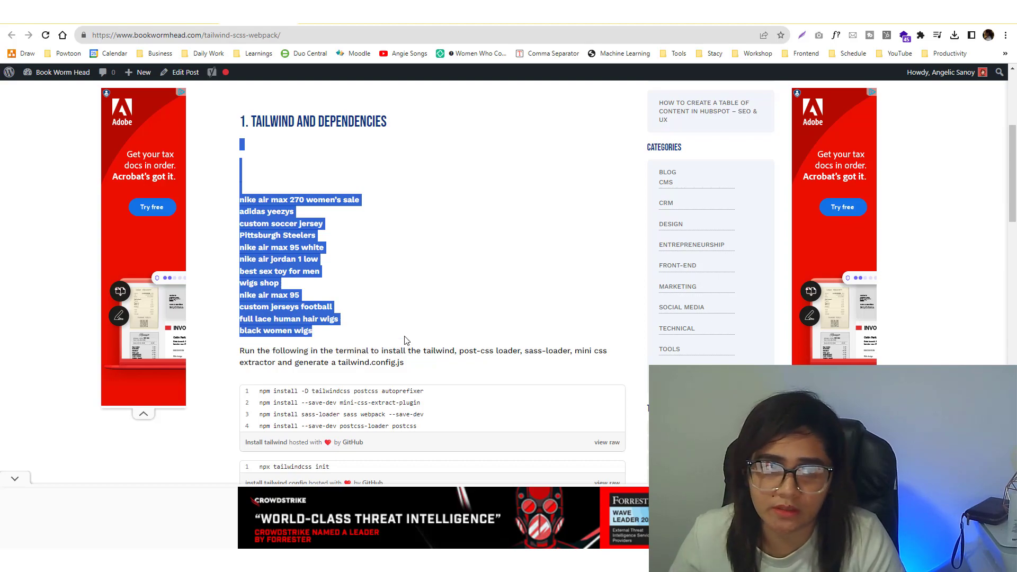
key("ctrl+l")
key("Return")
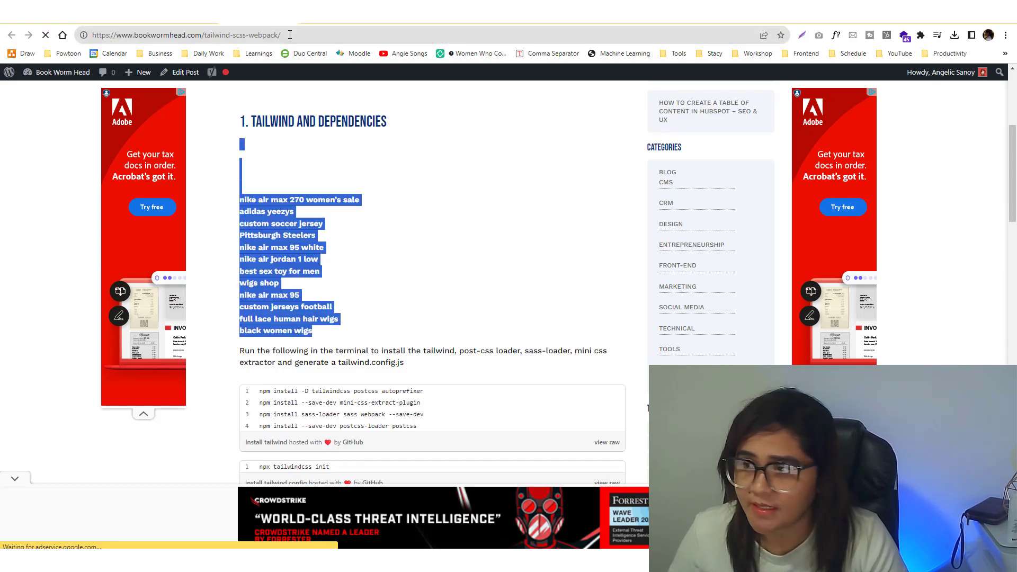
left_click_drag(212, 311, 420, 440)
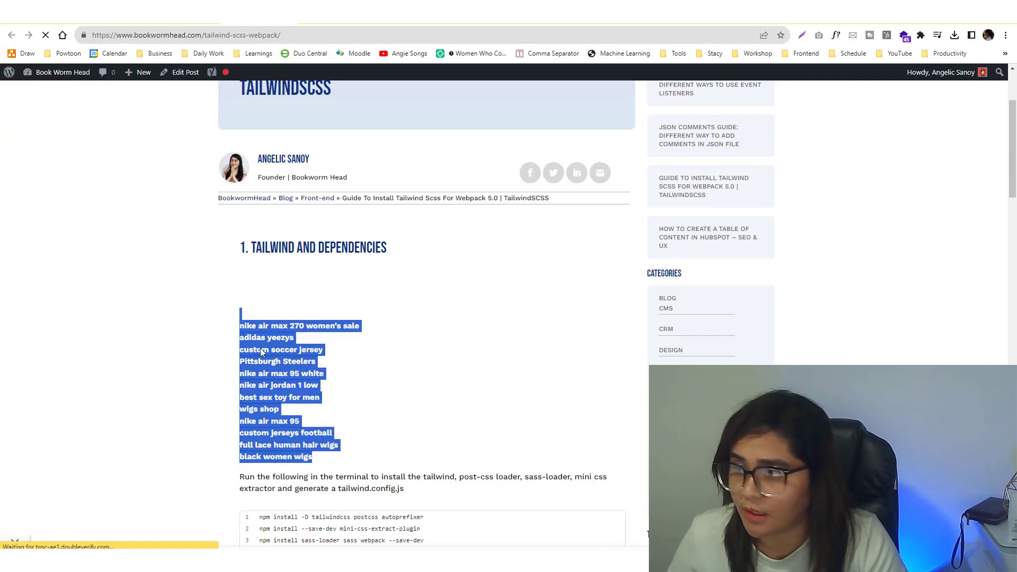
Switch to Notepad, copy the wpu2_posts UPDATE query and paste a copy of it below the last wpu2_comments line.
key("alt+Tab")
left_click_drag(589, 150, 748, 100)
left_click(770, 167)
left_click_drag(769, 166, 524, 140)
key("ctrl+c")
left_click(608, 245)
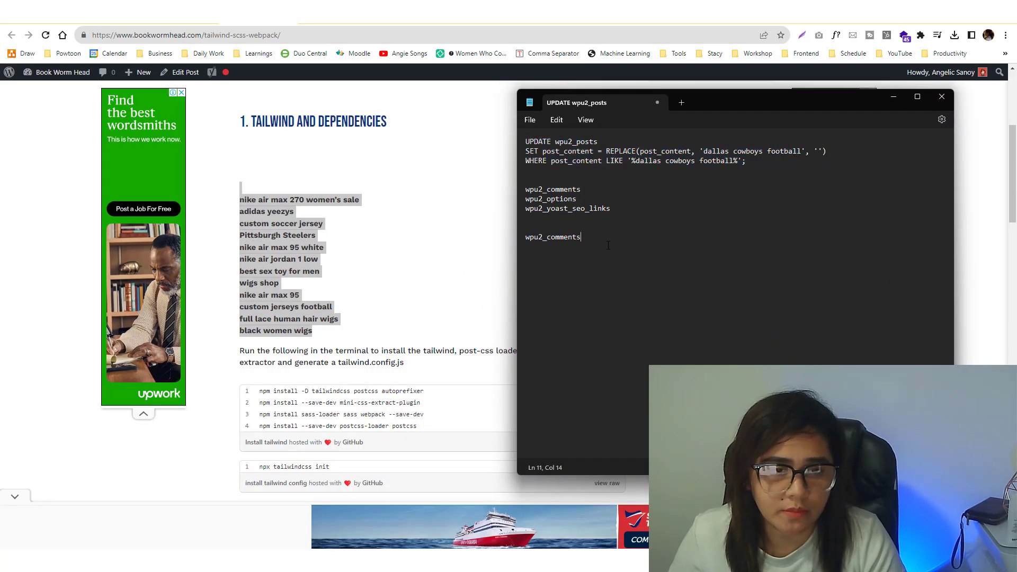
key("Return")
key("Return")
key("Return")
key("ctrl+v")
key("Return")
key("Return")
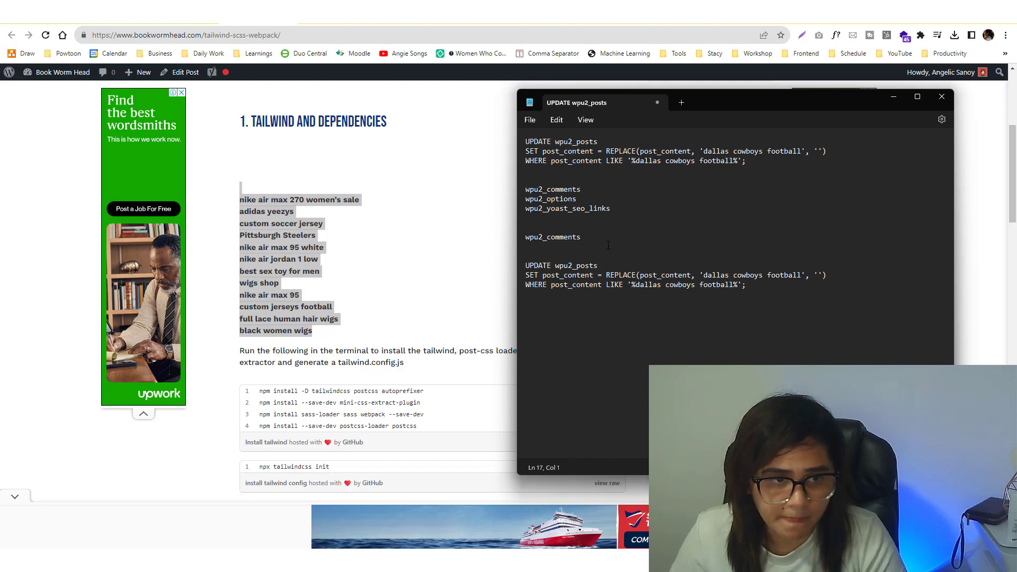
Paste five more copies of the UPDATE query at the end of the note, separated by blank lines.
key("ctrl+v")
key("Return")
key("Return")
key("ctrl+v")
key("Return")
key("Return")
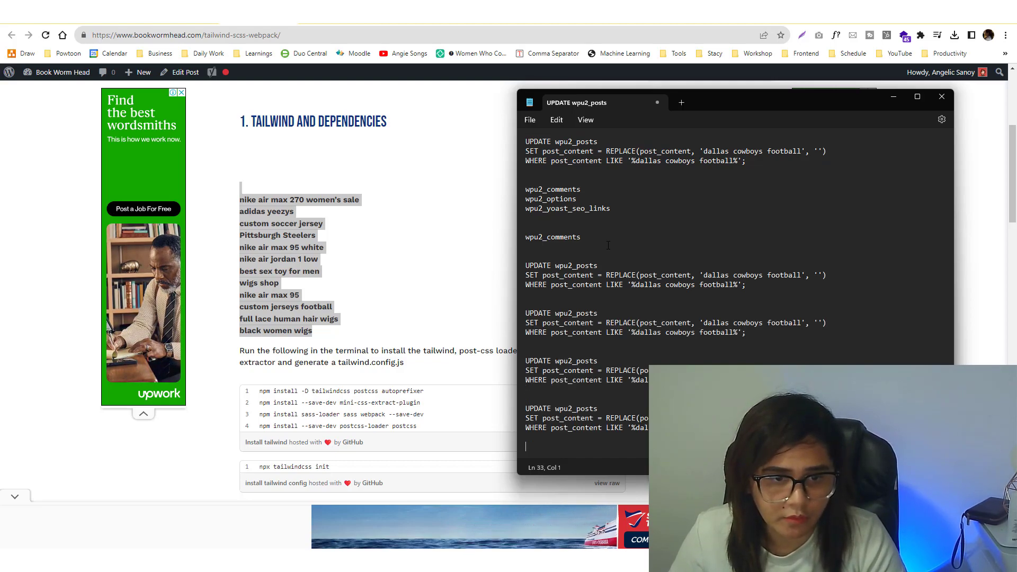
key("ctrl+v")
key("Return")
key("Return")
key("Return")
key("ctrl+v")
key("Return")
key("Return")
key("Return")
key("ctrl+v")
key("Return")
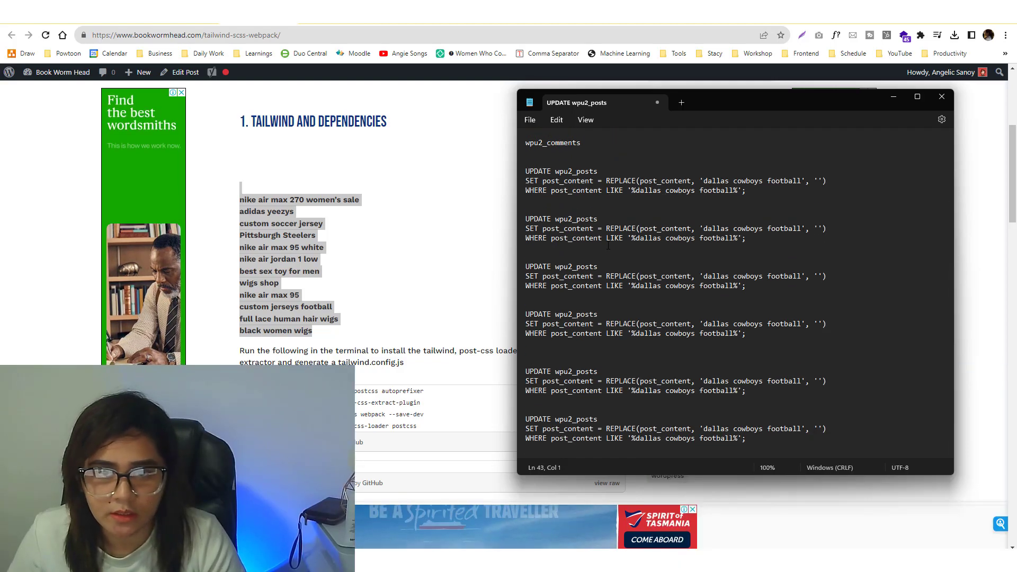
Copy the spam phrase list from the blog post and paste it in Notepad over the original query and table names.
left_click_drag(733, 103, 0, 70)
left_click(370, 200)
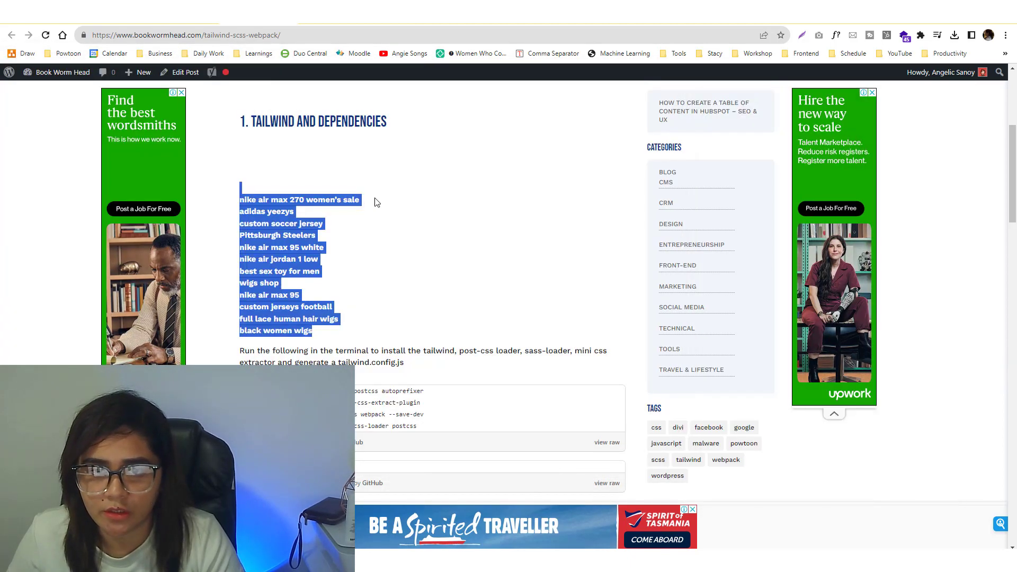
left_click_drag(353, 329, 242, 192)
key("ctrl+c")
left_click_drag(0, 127, 707, 133)
scroll(535, 269, "up", 4)
double_click(451, 240)
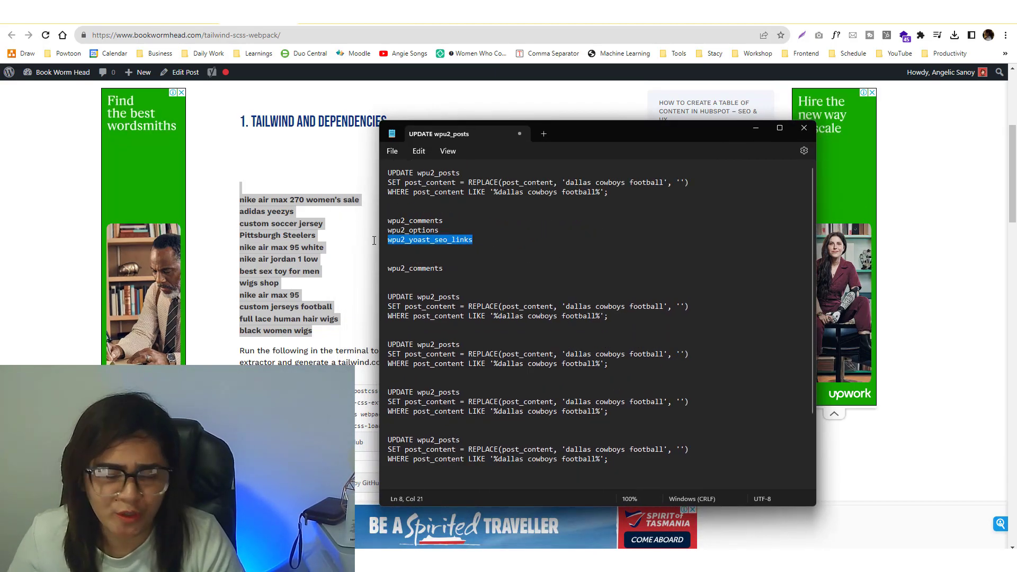
double_click(413, 231)
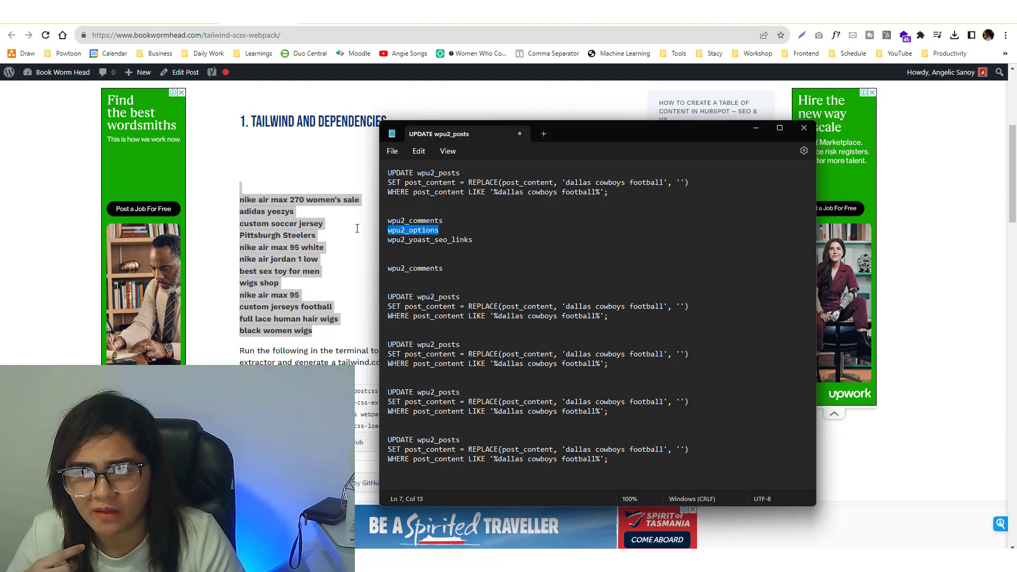
left_click_drag(444, 220, 383, 209)
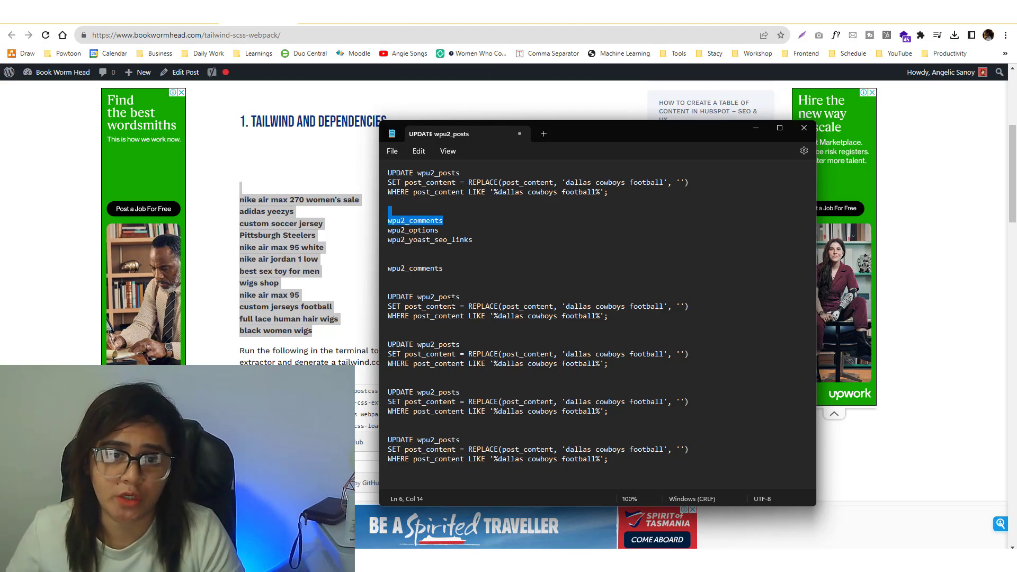
left_click_drag(467, 278, 362, 170)
key("ctrl+v")
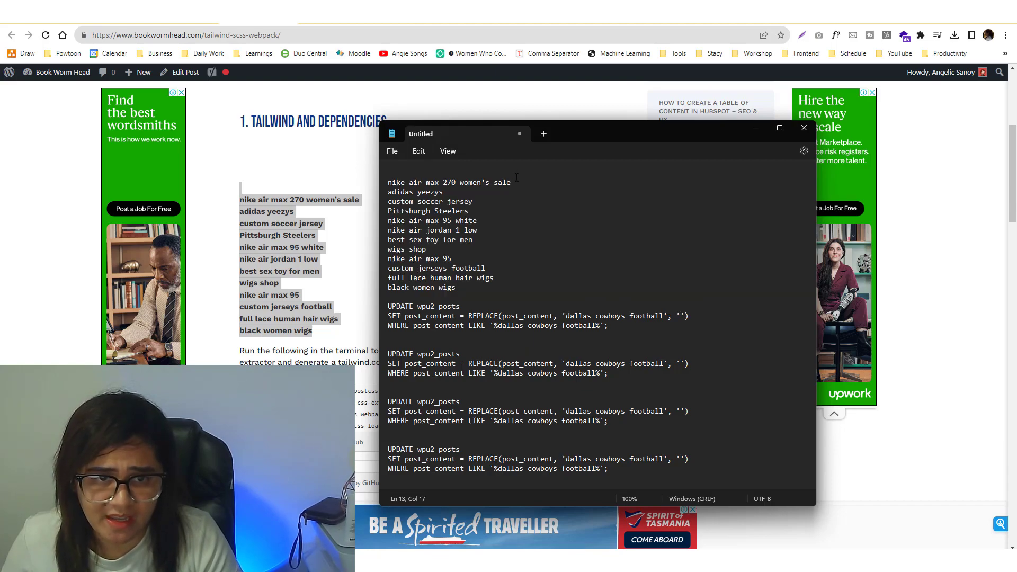
Set both phrases in the first query to 'nike air max 270 women's sale' and remove that phrase from the list.
left_click_drag(514, 177, 378, 179)
key("ctrl+c")
left_click_drag(566, 315, 661, 316)
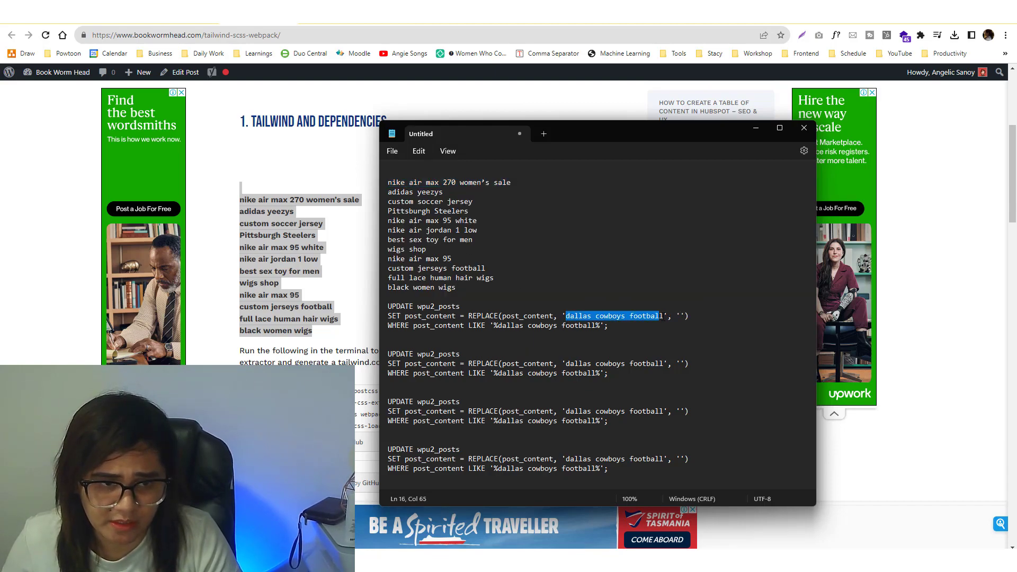
key("ctrl+v")
left_click_drag(498, 325, 593, 326)
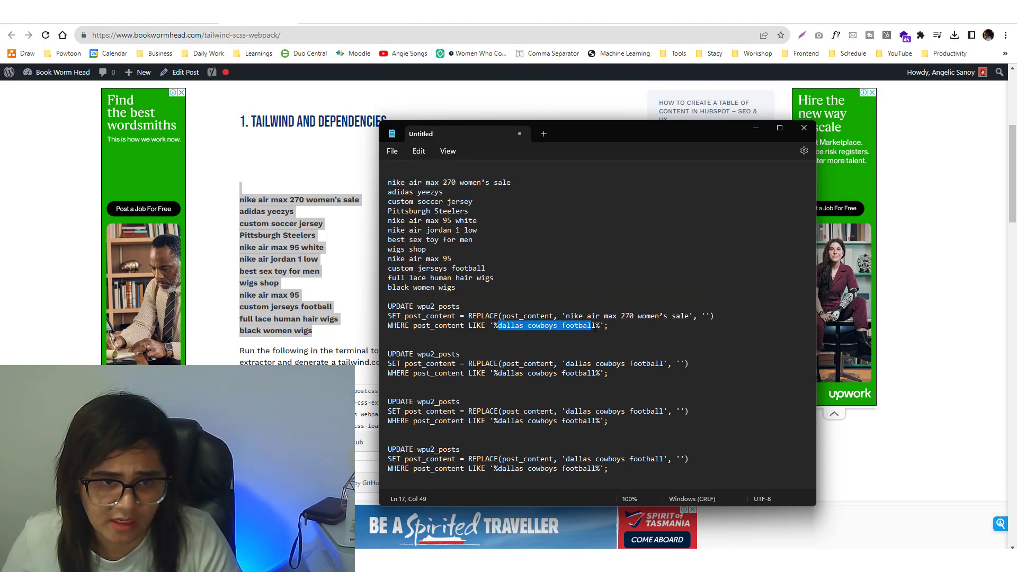
key("ctrl+v")
left_click_drag(511, 182, 387, 183)
key("ctrl+x")
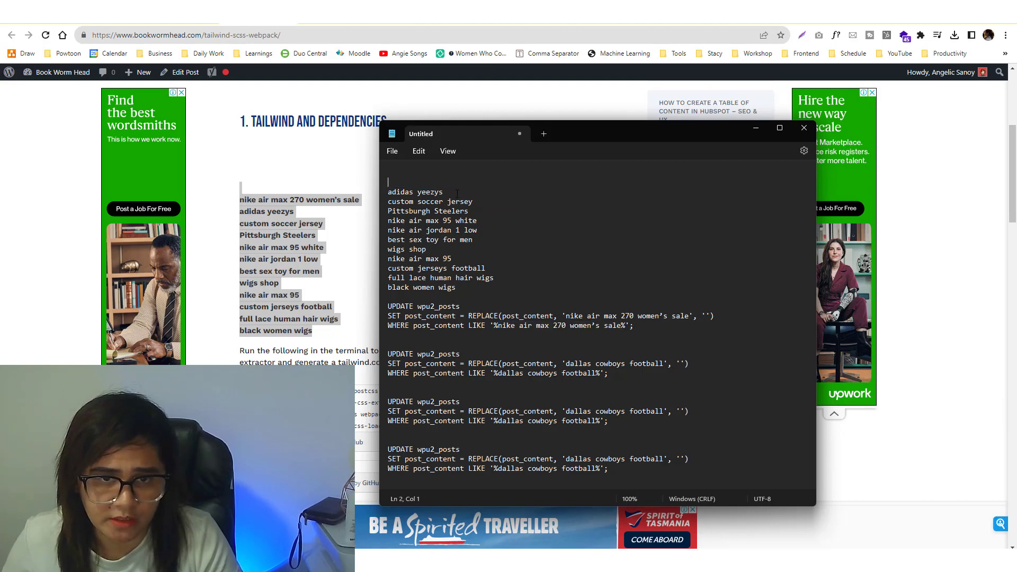
Replace both 'dallas cowboys football' phrases in the second query with 'adidas yeezys' from the list.
key("Down")
key("shift+End")
left_click_drag(566, 363, 625, 363)
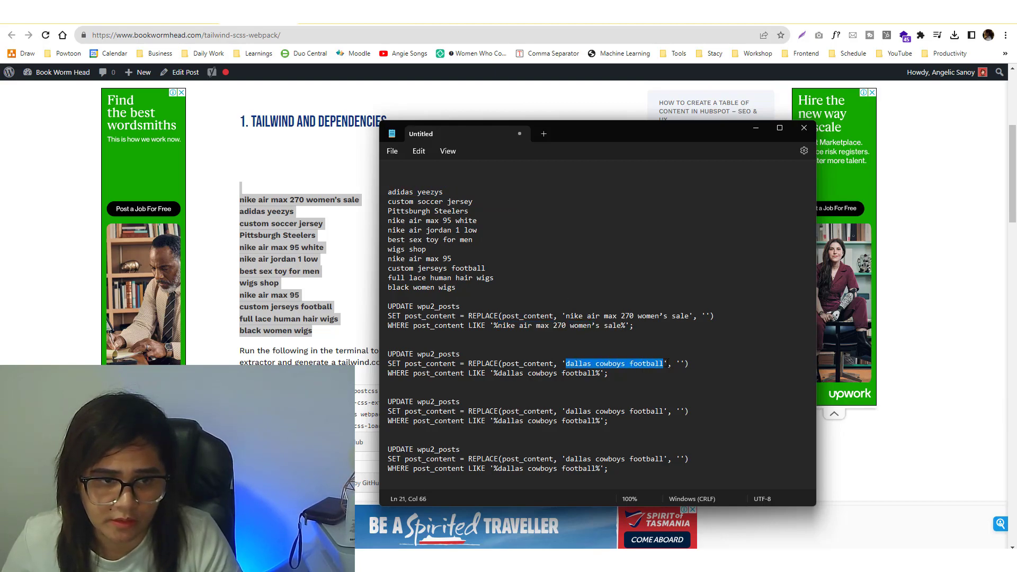
key("ctrl+v")
left_click_drag(497, 372, 596, 374)
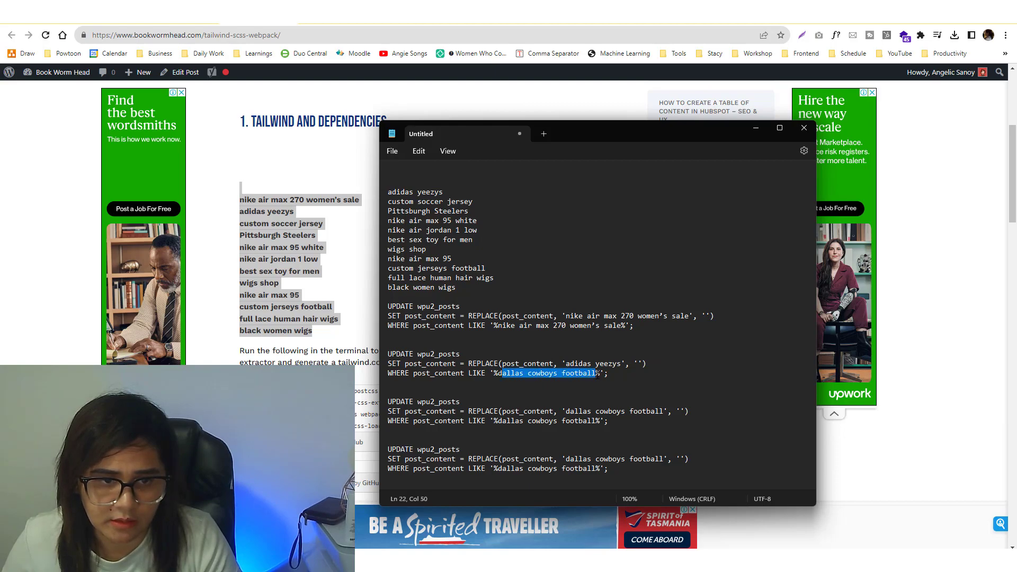
key("BackSpace")
key("ctrl+v")
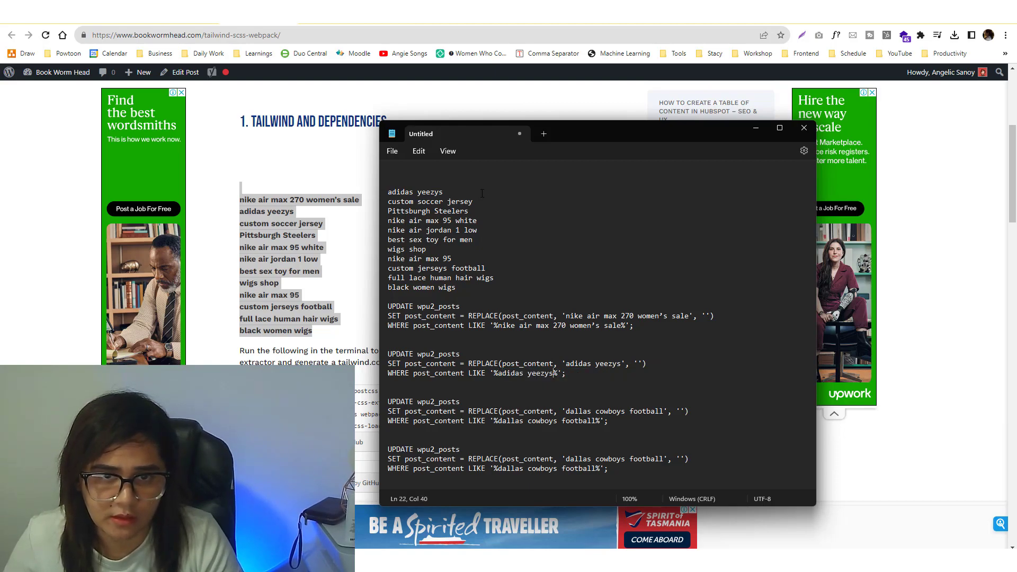
Replace both 'dallas cowboys football' phrases in the third query with 'adidas yeezys' as well.
left_click_drag(443, 192, 374, 191)
left_click_drag(569, 411, 655, 411)
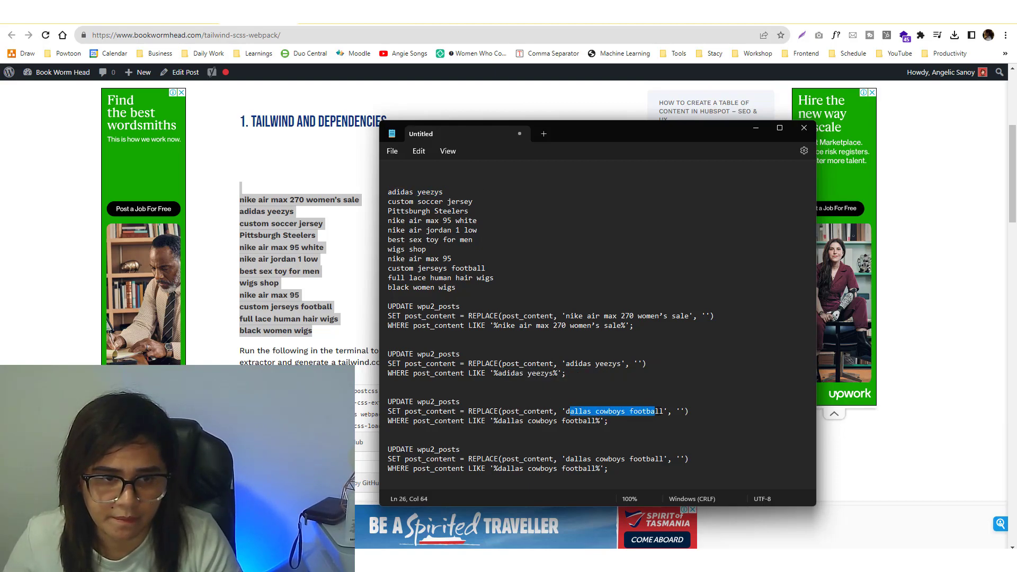
key("ctrl+v")
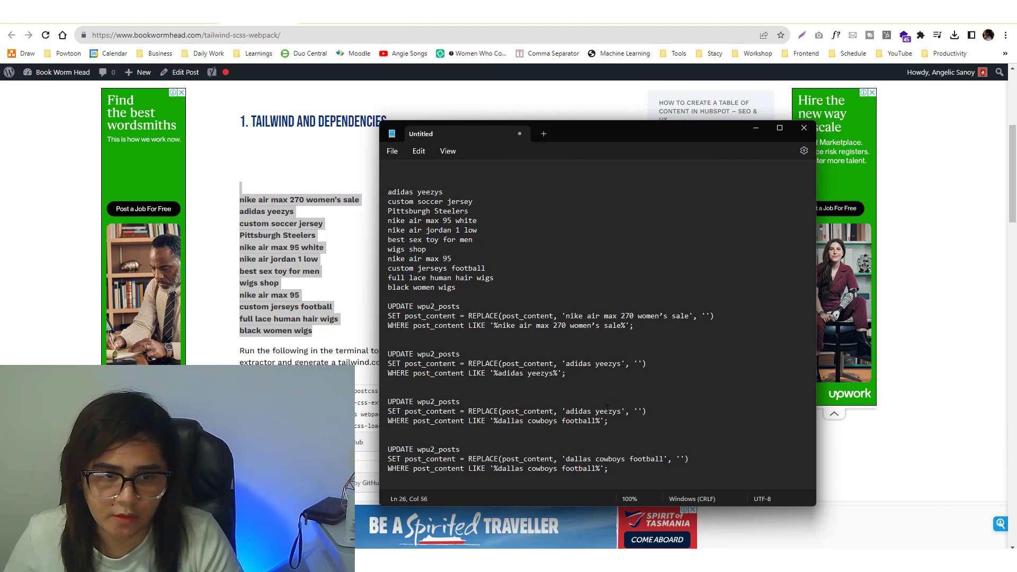
left_click_drag(597, 422, 510, 421)
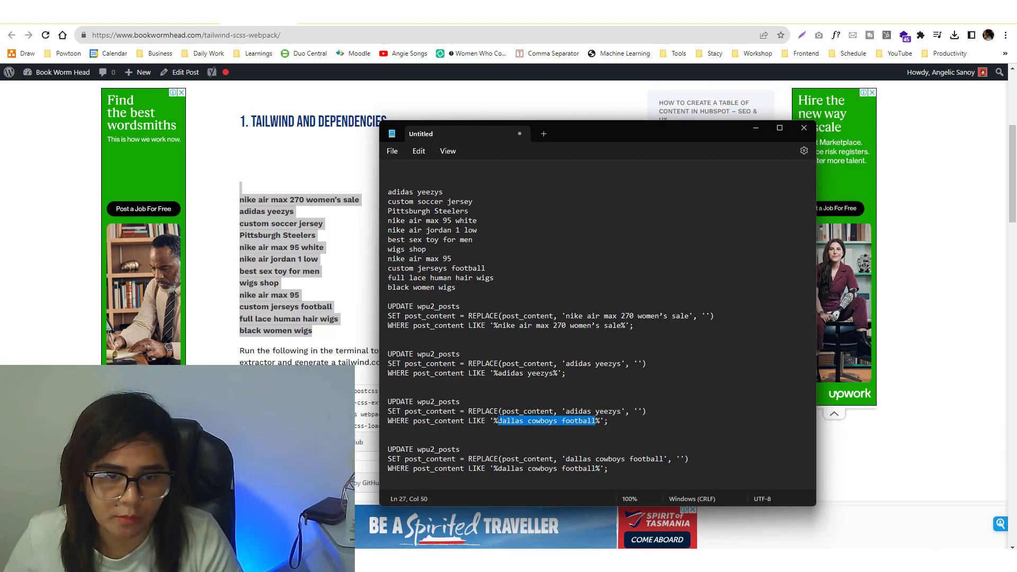
key("ctrl+v")
Copy the three filled-in UPDATE queries and clear the unedited 'dallas cowboys football' queries below them.
left_click_drag(388, 307, 565, 421)
left_click_drag(608, 468, 485, 544)
key("Return")
key("Return")
key("Return")
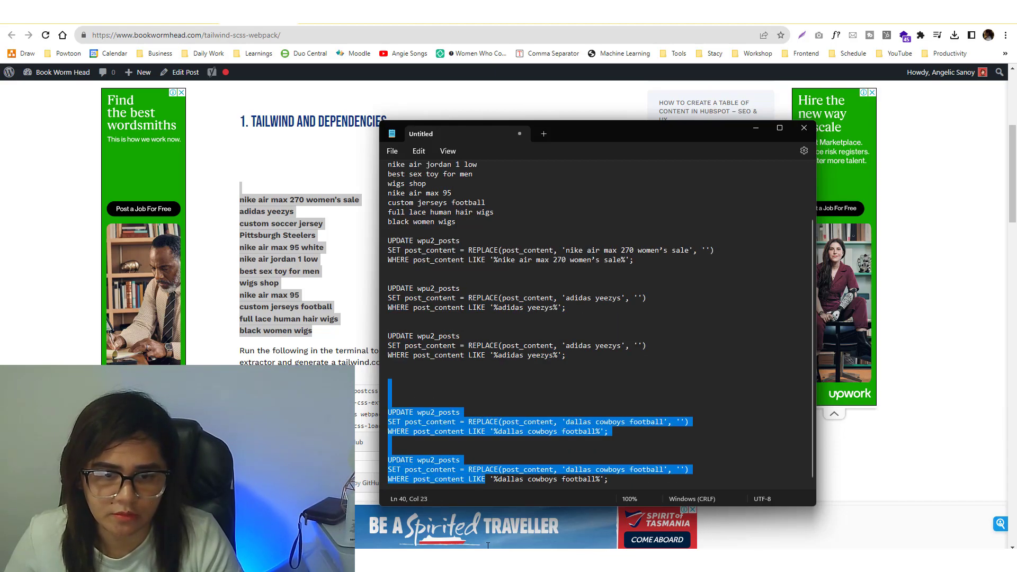
key("ctrl+z")
key("ctrl+z")
key("ctrl+z")
key("ctrl+z")
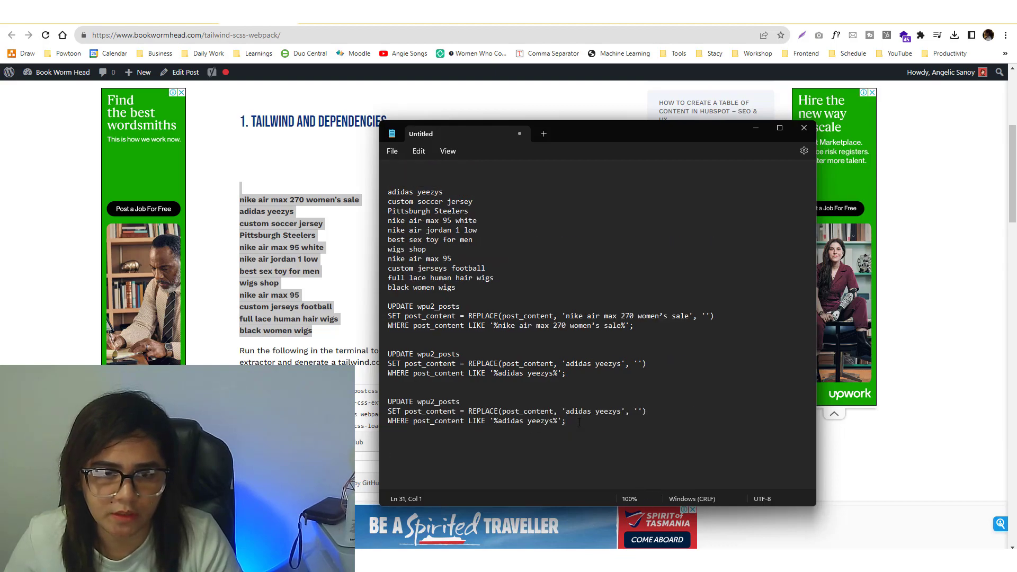
Switch to phpMyAdmin, open the site database's SQL editor, and paste and run the three wpu2_posts UPDATE queries.
left_click(197, 25)
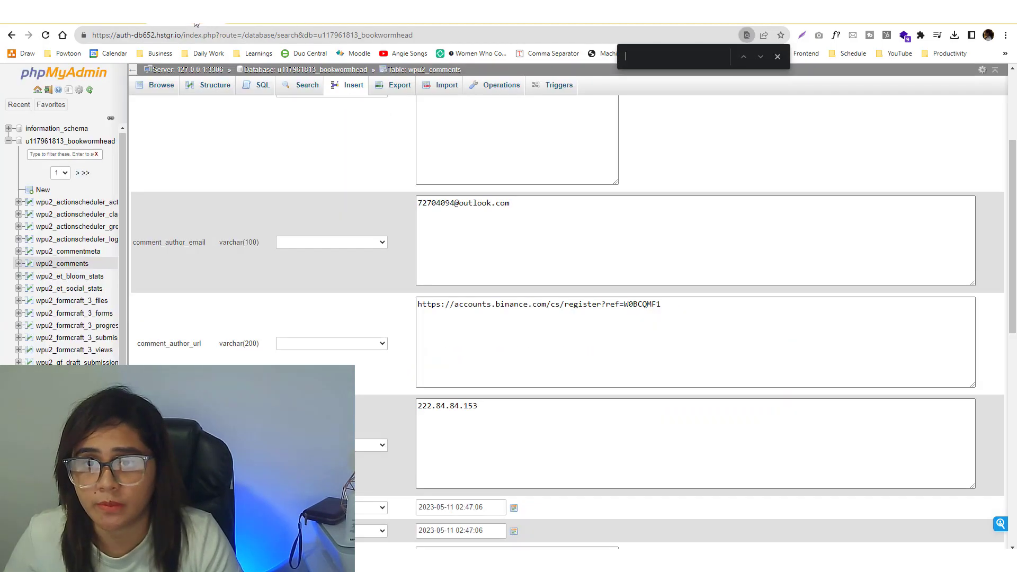
scroll(186, 238, "up", 3)
left_click(59, 141)
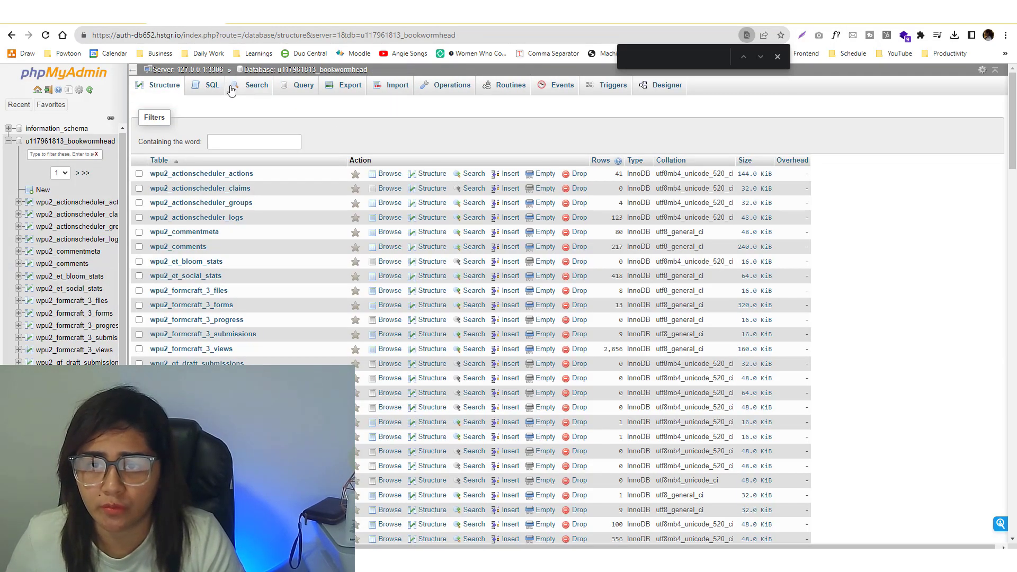
left_click(212, 84)
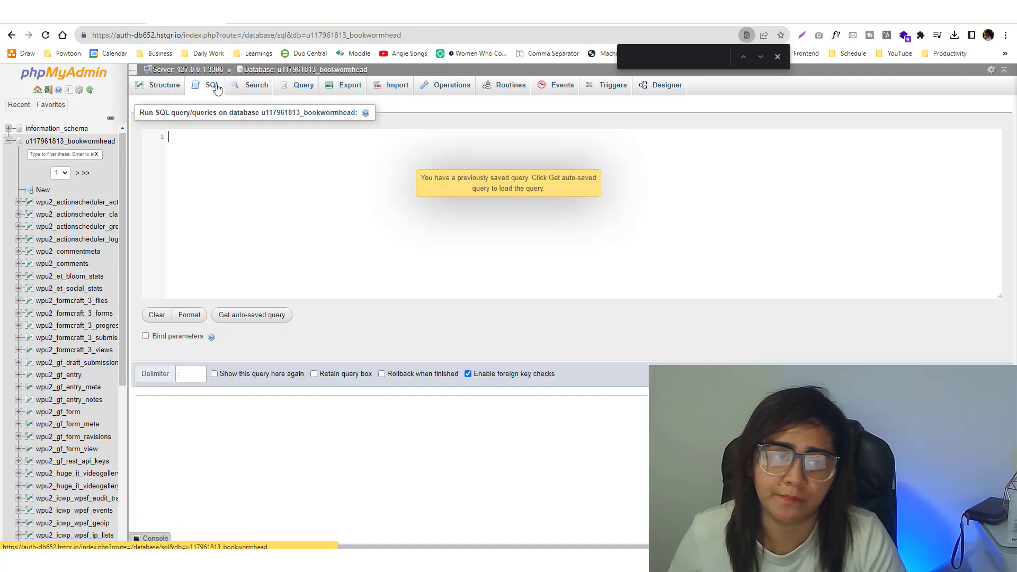
key("ctrl+v")
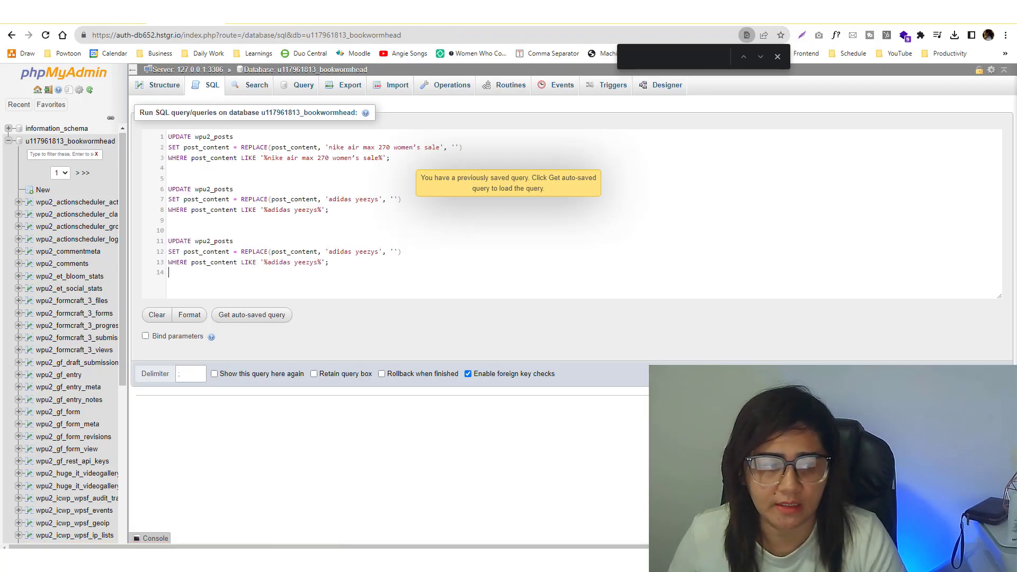
key("ctrl+Return")
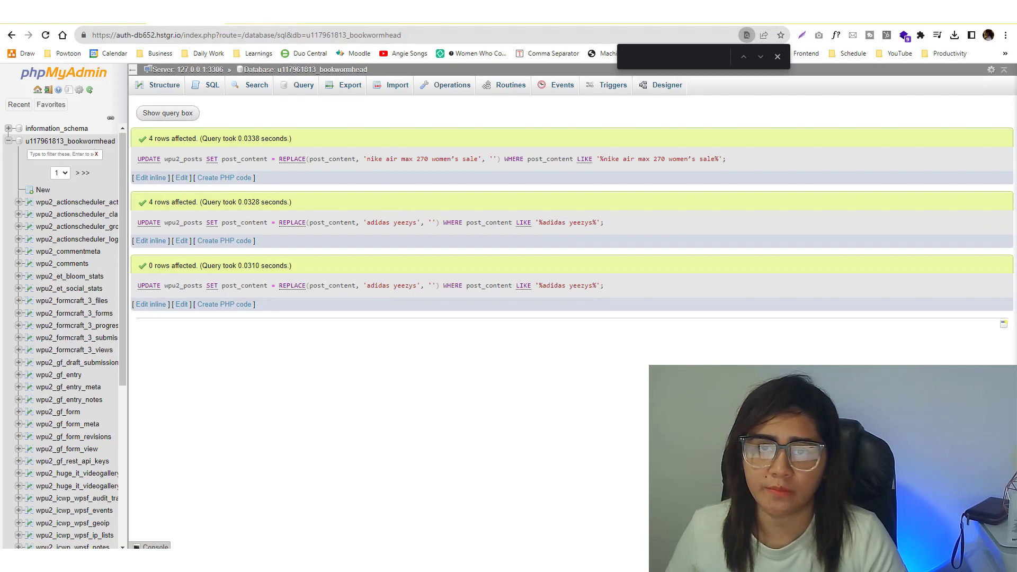
Return to the Tailwind blog post, reload it and examine the spam phrase list and the rest of the article for injected text.
key("ctrl+Tab")
left_click(246, 35)
key("Return")
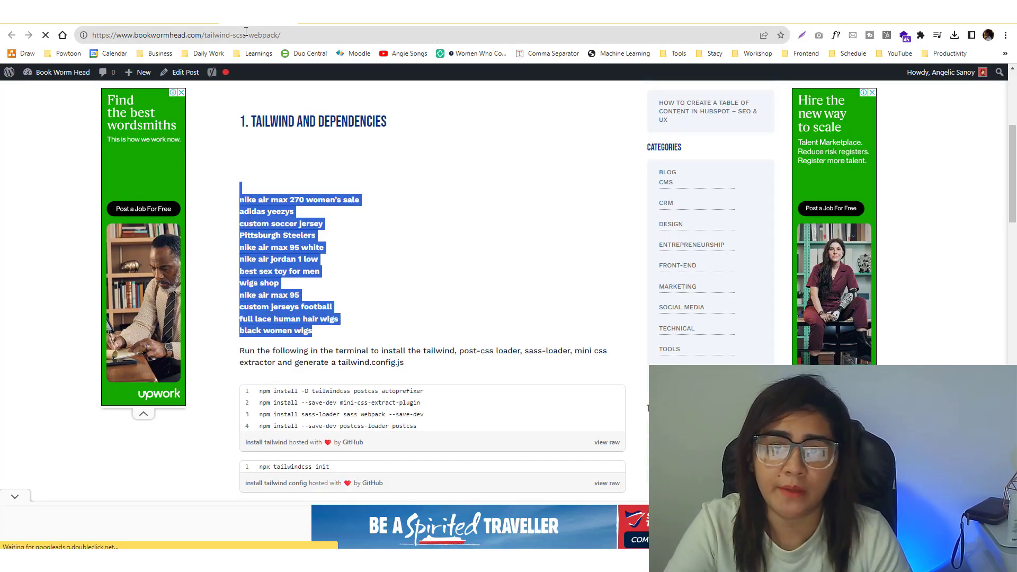
left_click_drag(233, 300, 379, 415)
scroll(379, 415, "down", 3)
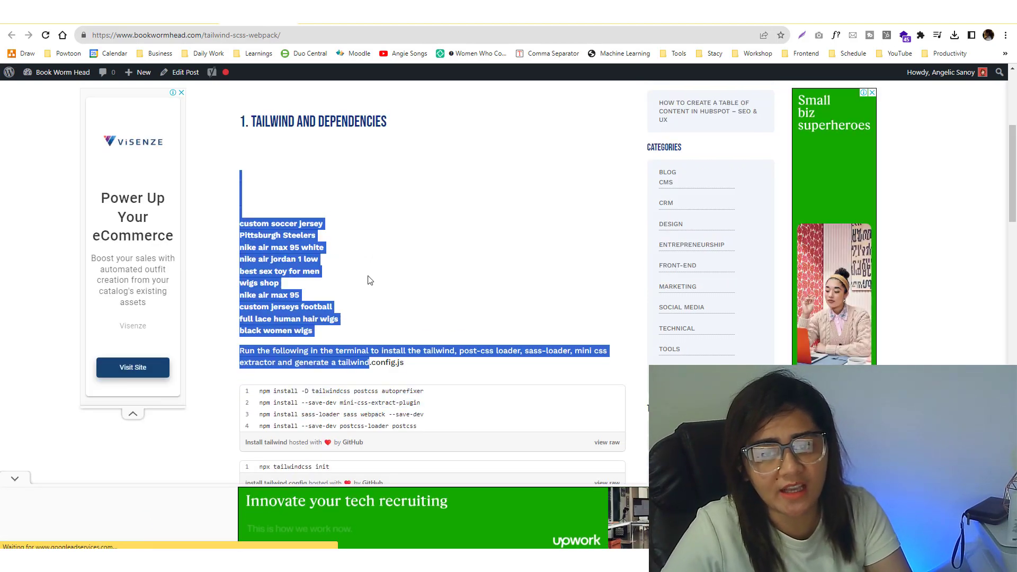
left_click(386, 278)
left_click_drag(386, 279, 238, 147)
left_click(252, 186)
scroll(228, 185, "down", 15)
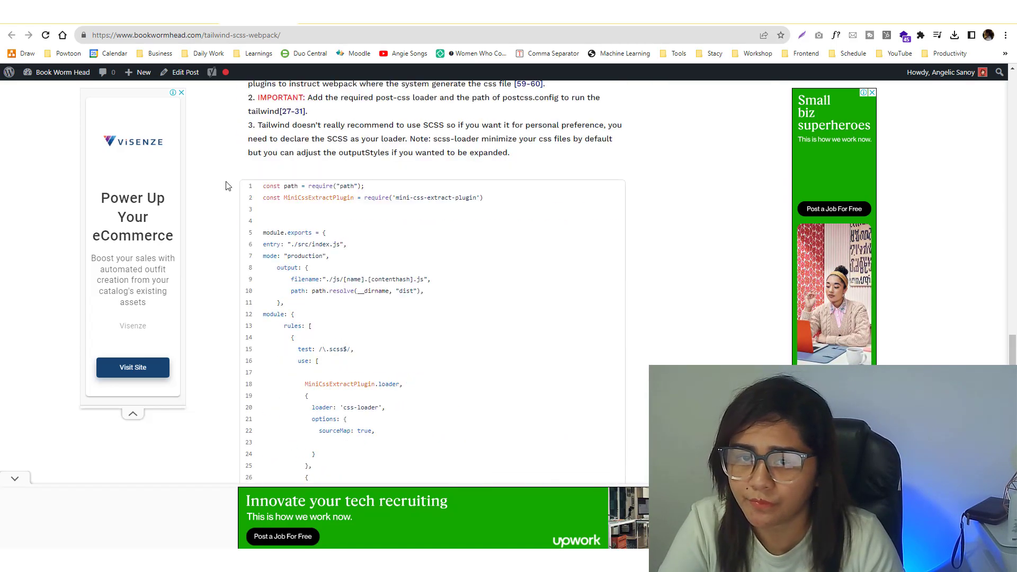
scroll(228, 185, "up", 10)
scroll(226, 186, "up", 10)
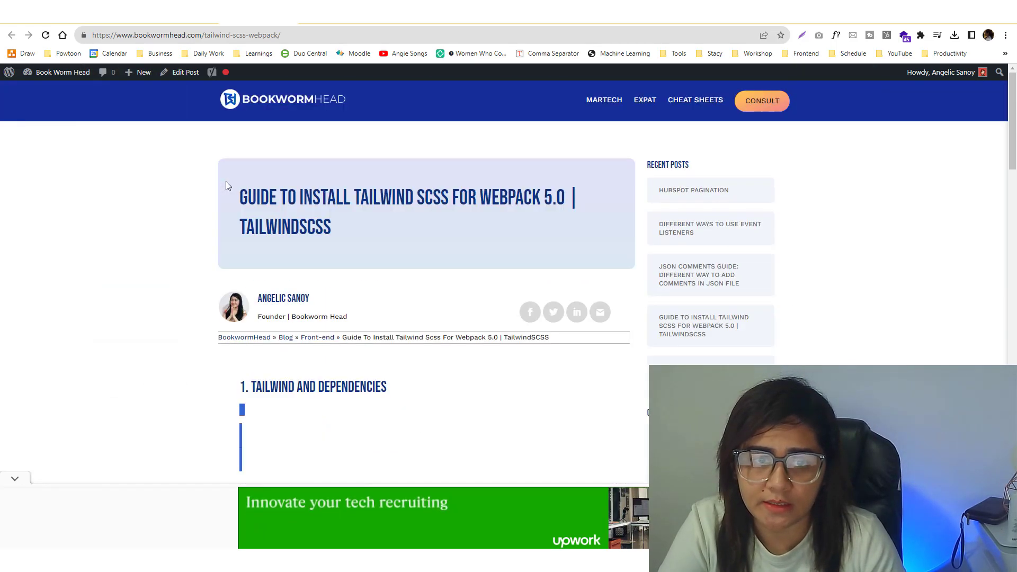
scroll(227, 185, "down", 12)
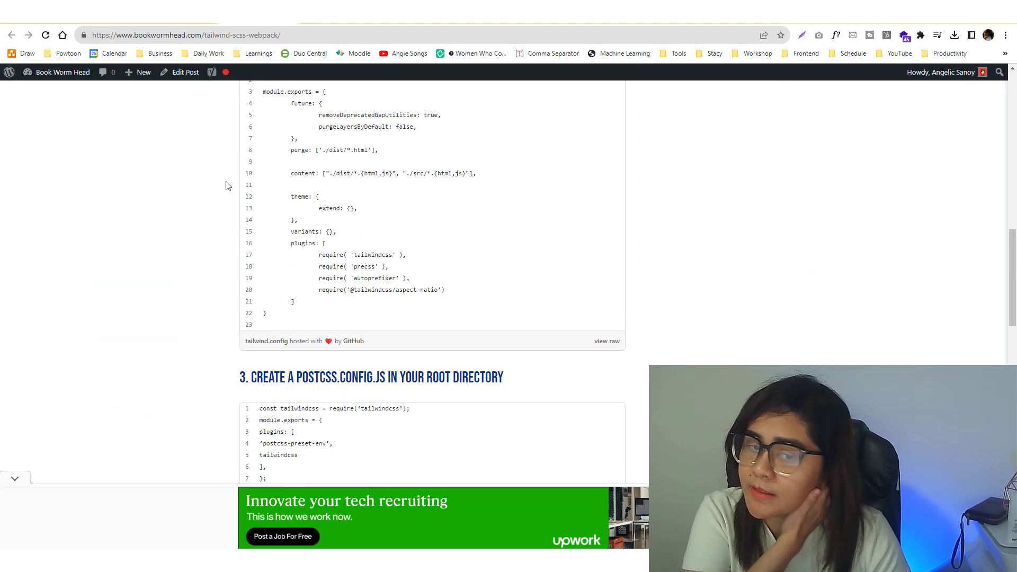
scroll(226, 185, "up", 12)
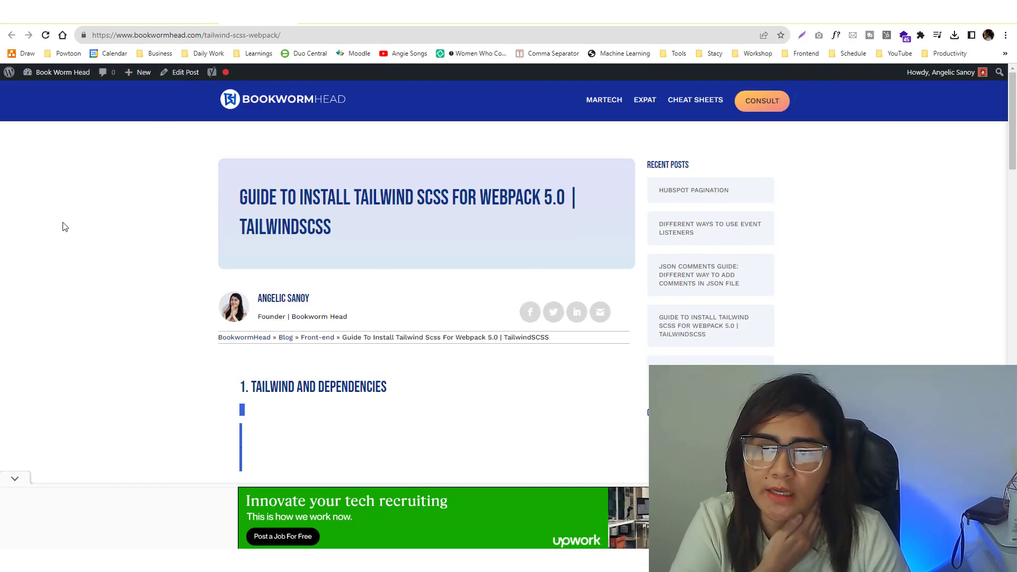
Check the Tailwind article's dependency and config sections for leftover injected spam text.
scroll(217, 347, "down", 5)
scroll(218, 348, "down", 5)
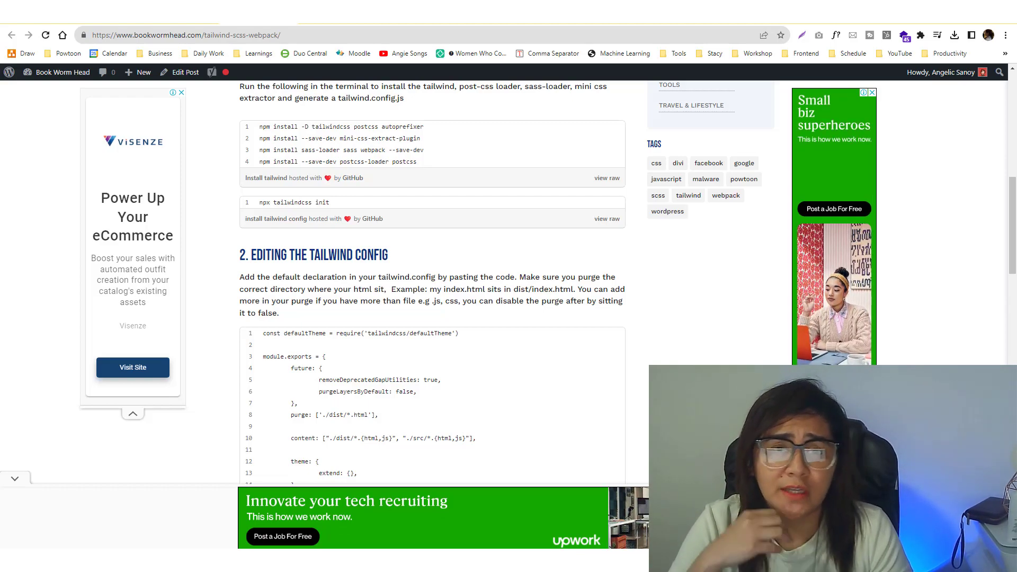
key("Home")
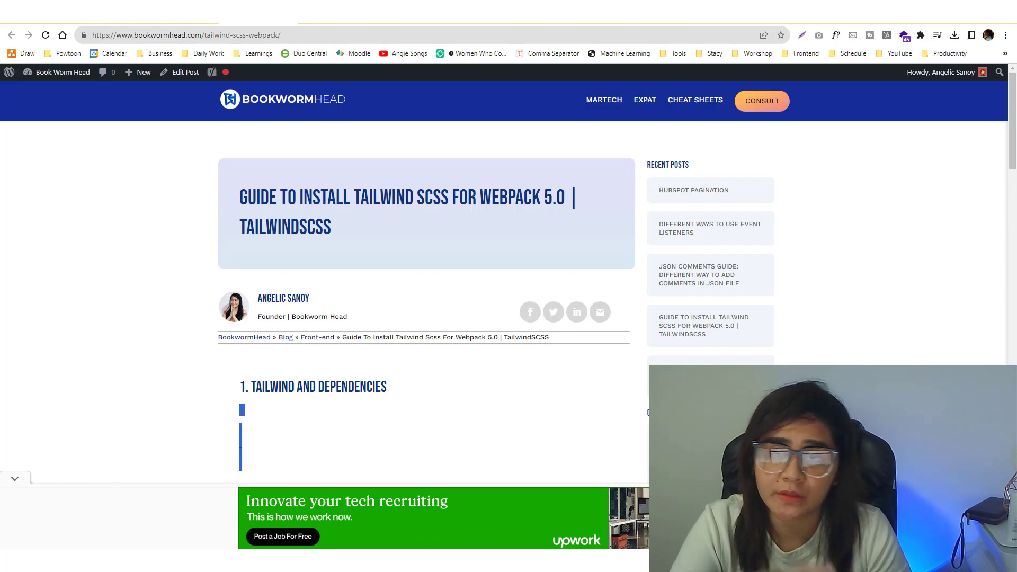
Switch to the Hostinger panel, open bookwormhead.com's WordPress security page and examine the security status of the installed themes and plugins.
left_click(45, 24)
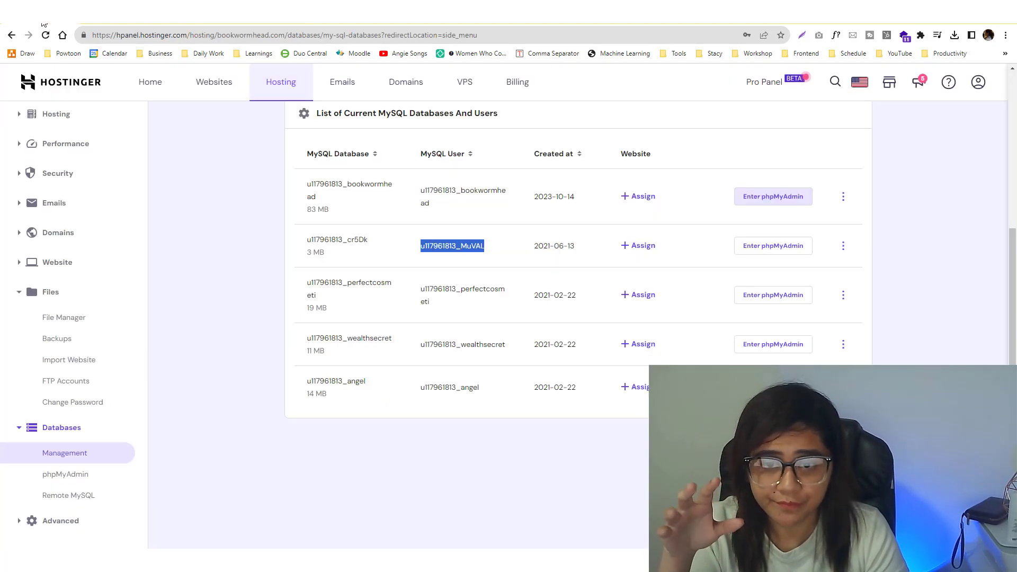
scroll(21, 329, "up", 5)
scroll(22, 328, "down", 5)
left_click(71, 318)
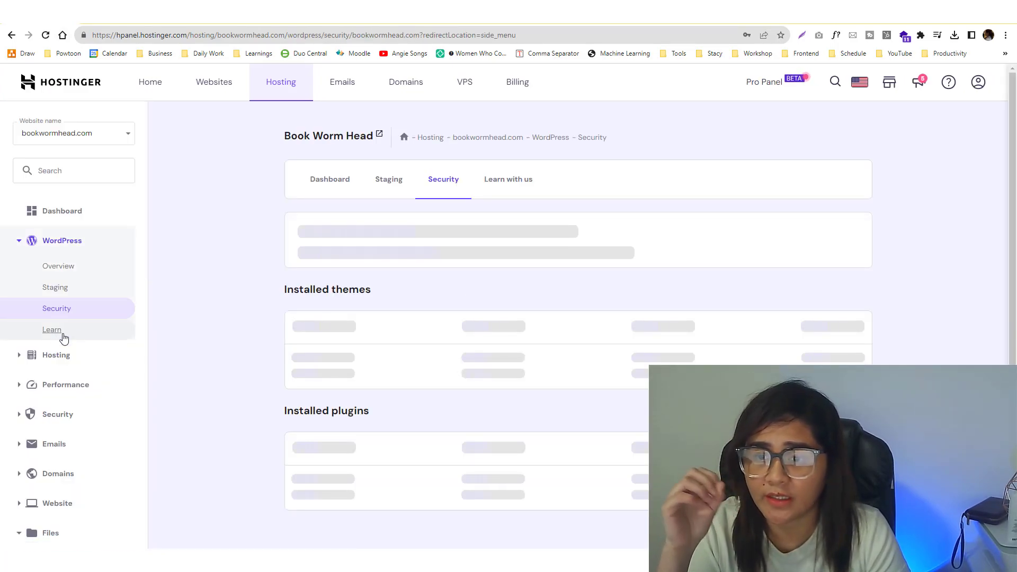
scroll(64, 371, "down", 5)
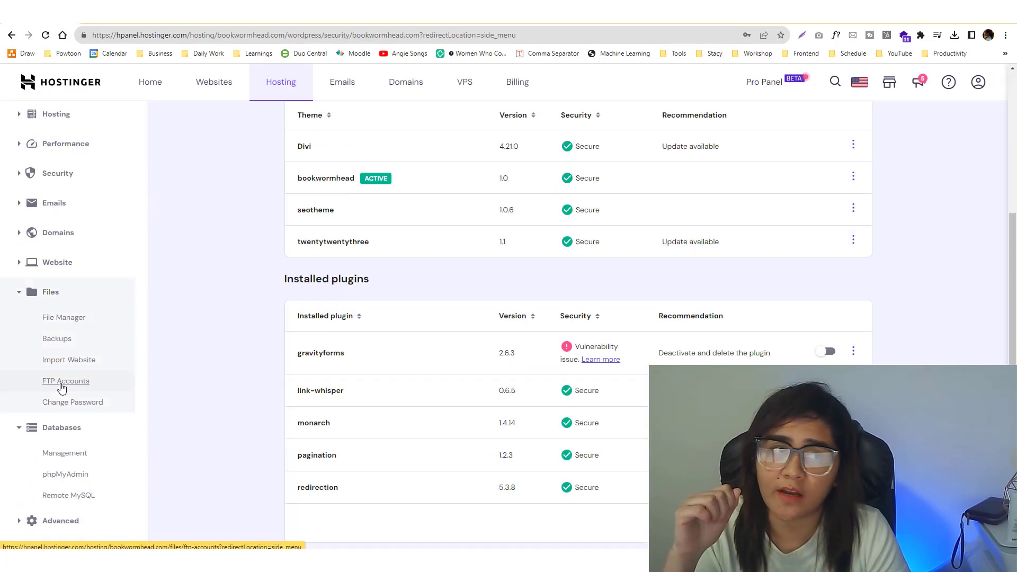
scroll(62, 388, "up", 1)
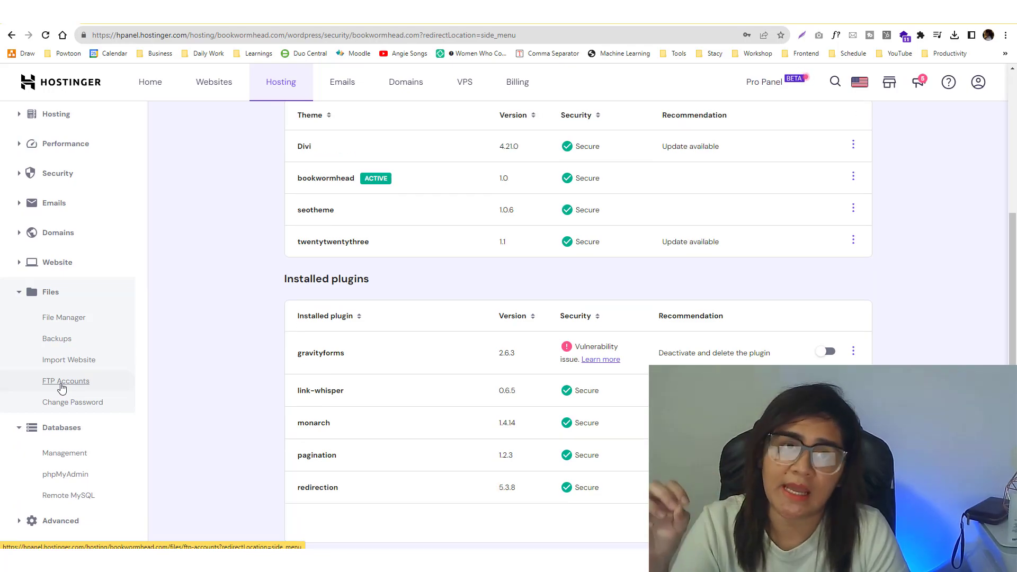